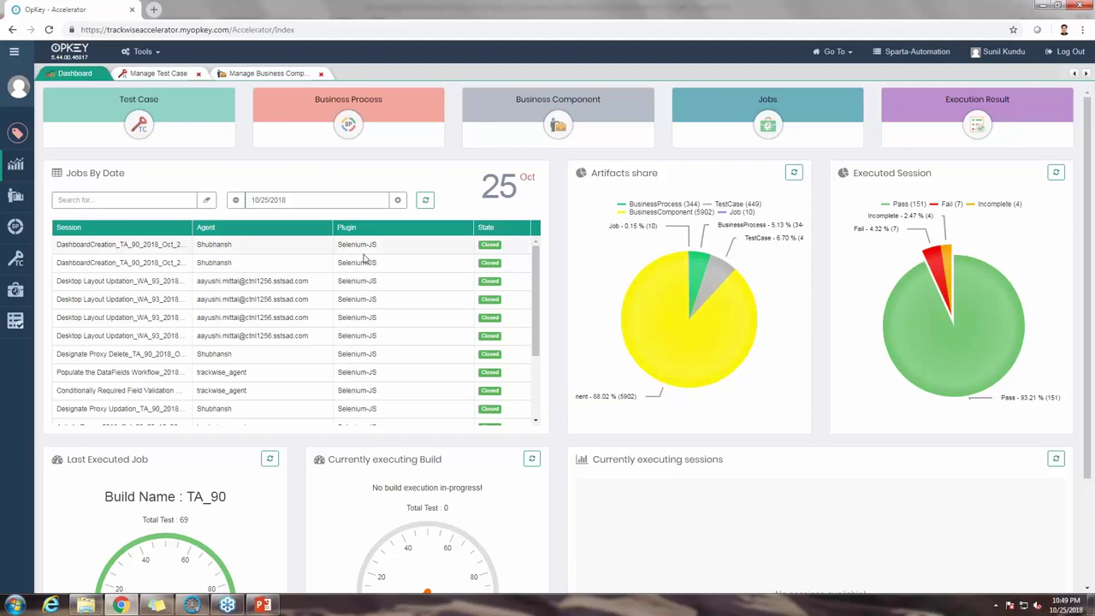
# Step: Switch to the Business Component management page from the left sidebar
pyautogui.scroll(-3, 384, 383)
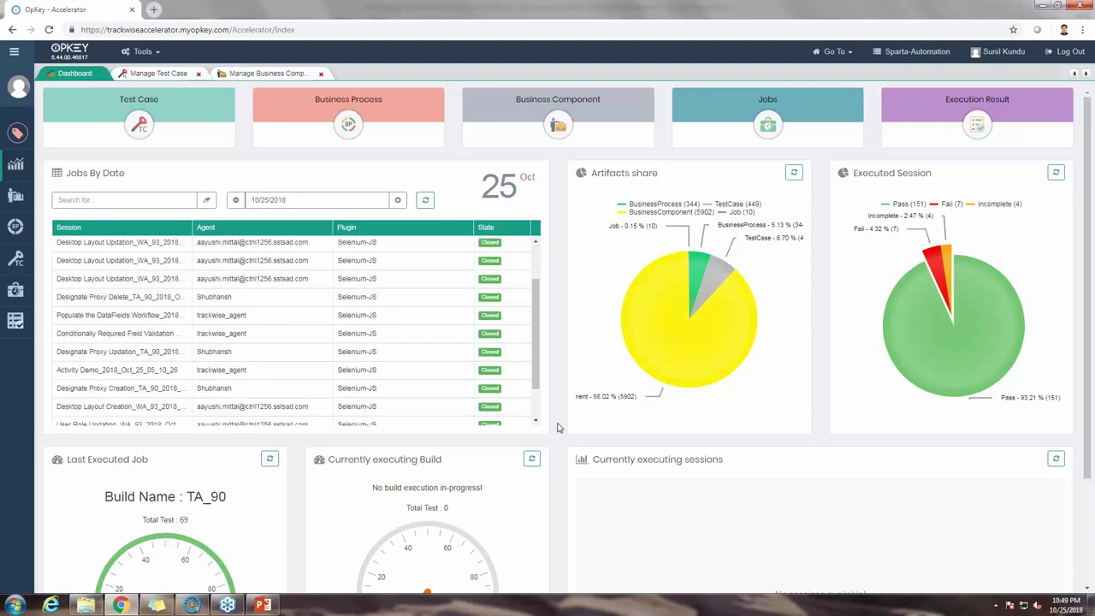
pyautogui.scroll(-1, 558, 428)
pyautogui.scroll(-2, 558, 428)
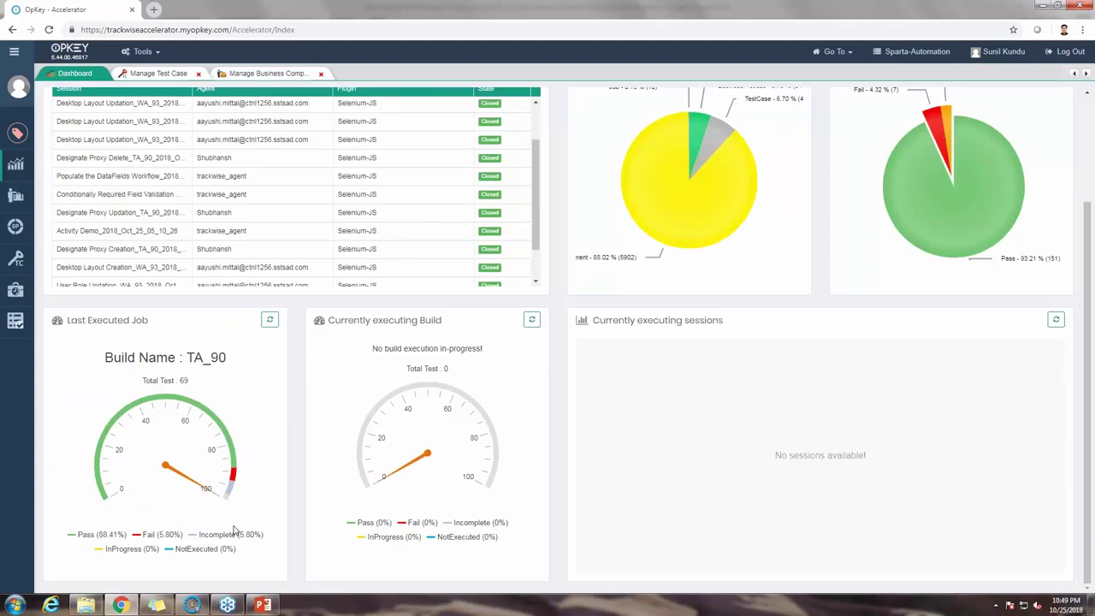
pyautogui.scroll(1, 233, 530)
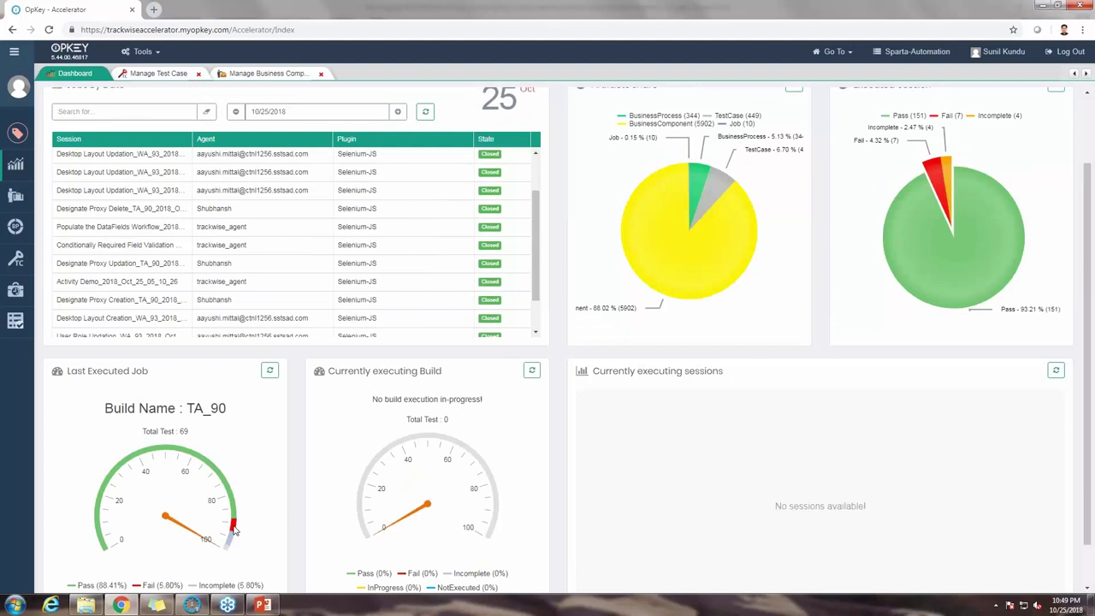
pyautogui.scroll(1, 233, 530)
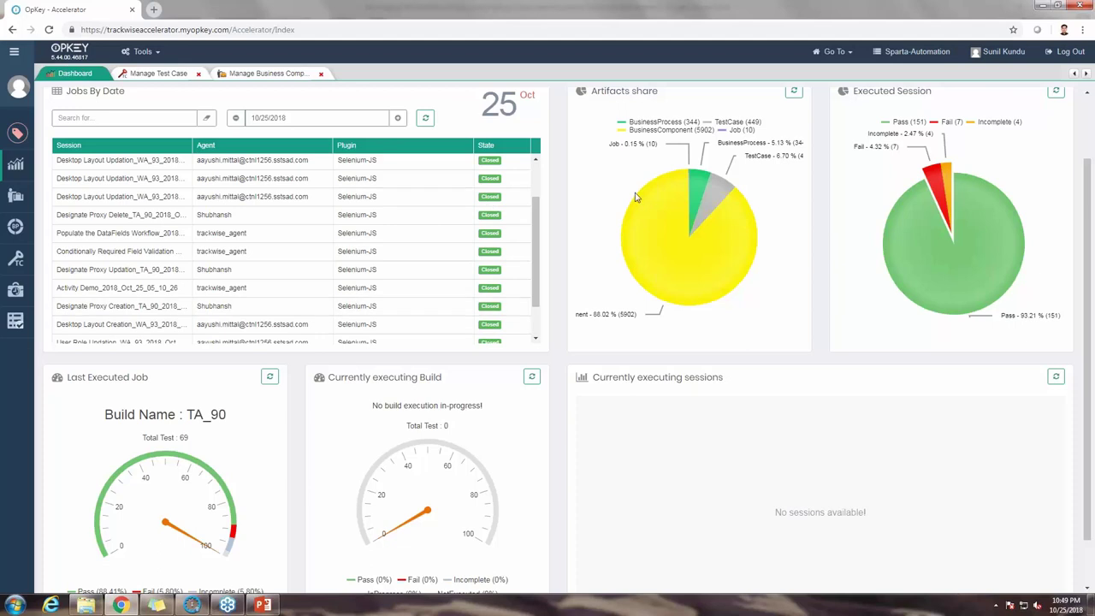
pyautogui.scroll(1, 634, 197)
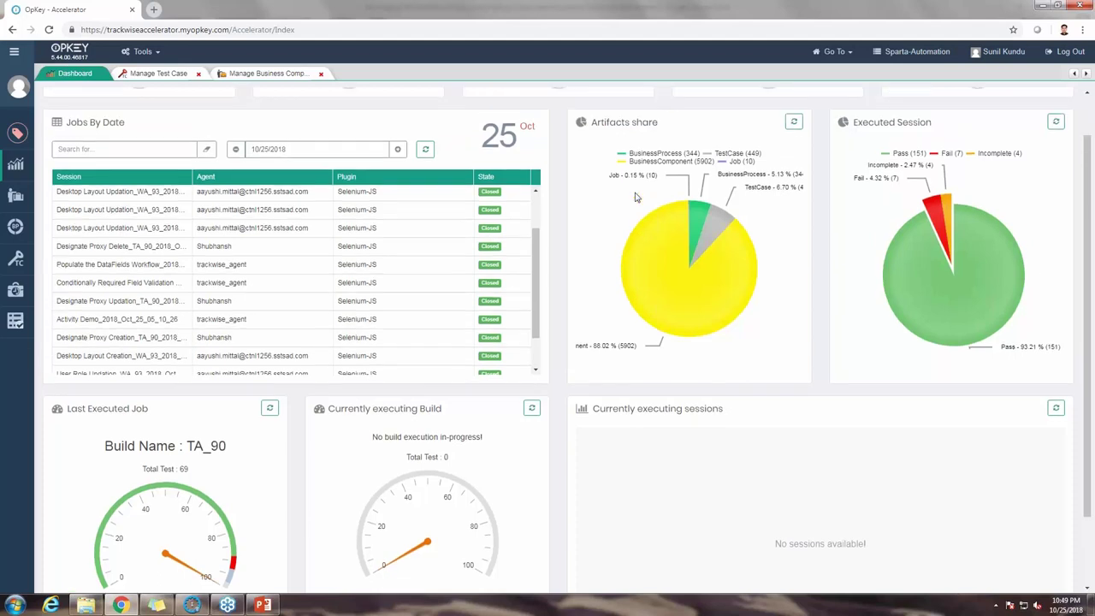
pyautogui.scroll(2, 635, 197)
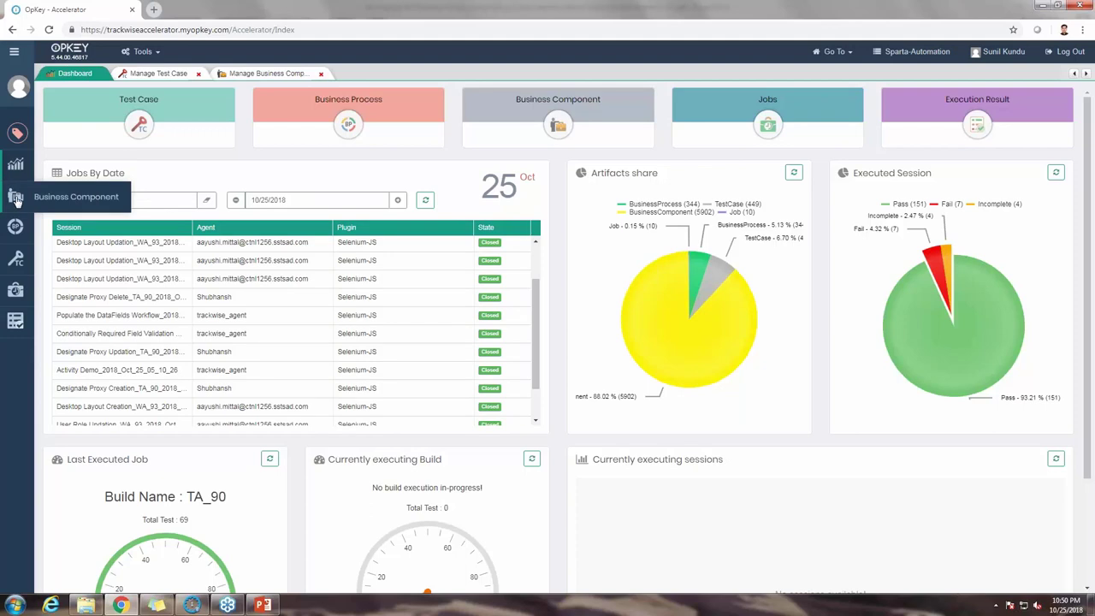
pyautogui.click(16, 198)
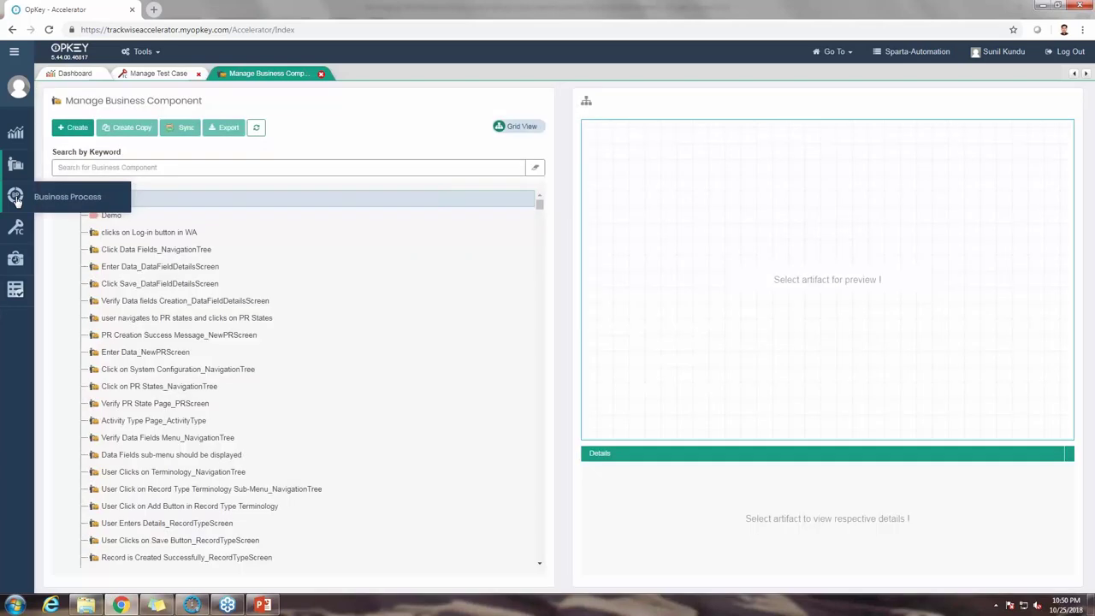
# Step: Scroll through the business component tree, then put the cursor in the Search by Keyword box
pyautogui.scroll(-1, 176, 306)
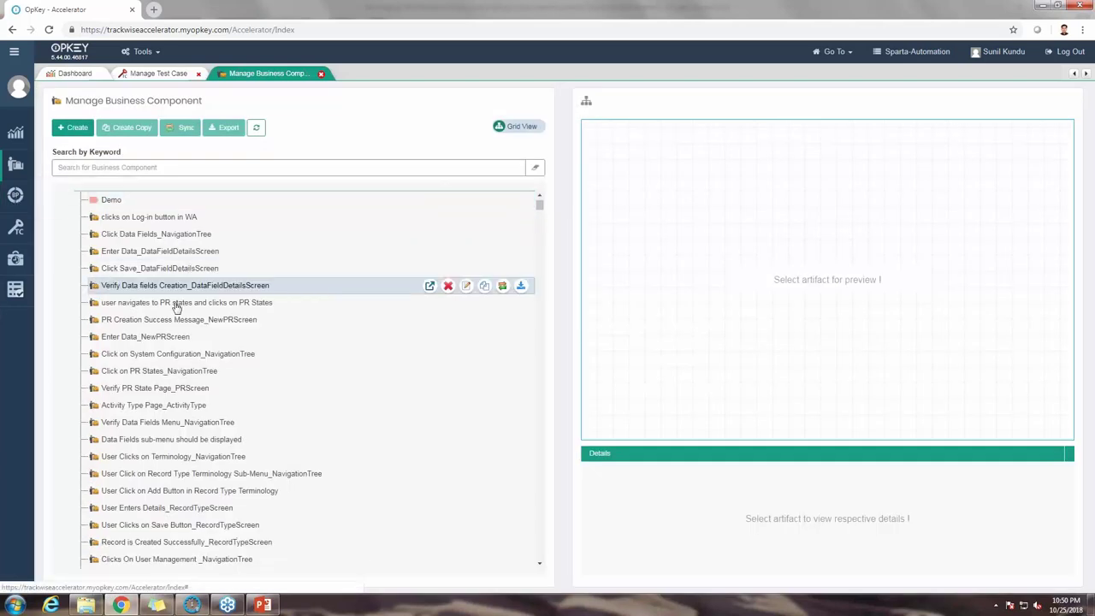
pyautogui.scroll(-10, 176, 306)
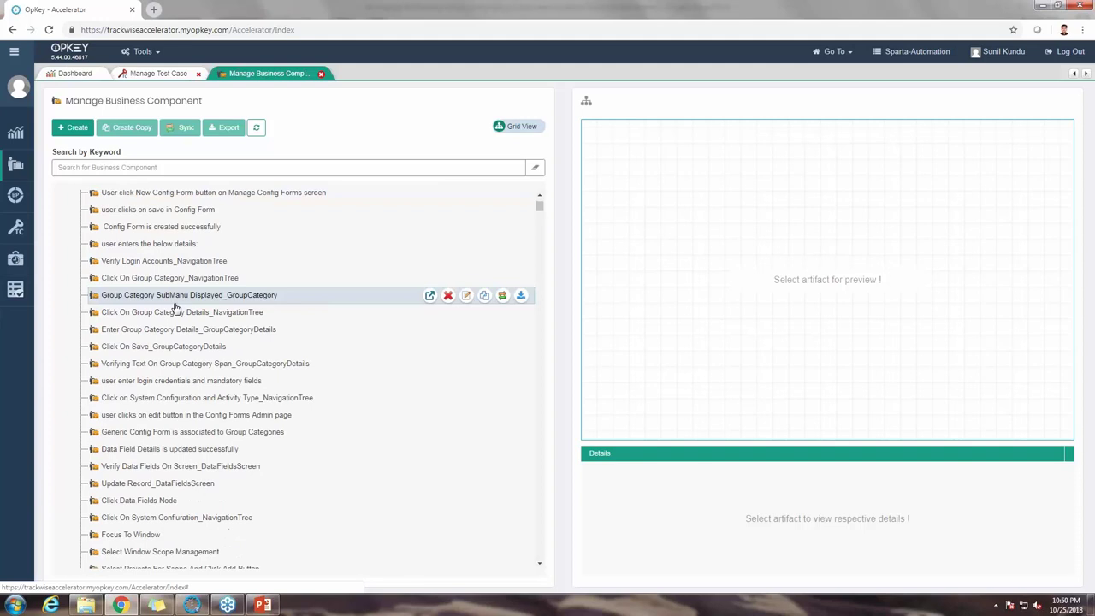
pyautogui.scroll(-2, 177, 308)
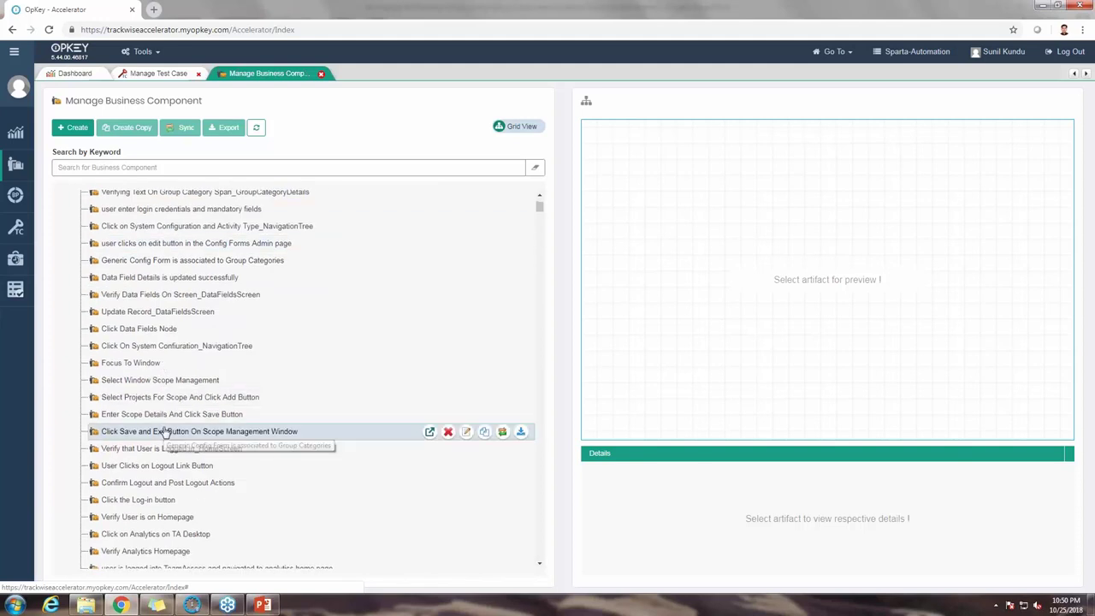
pyautogui.scroll(-3, 164, 433)
pyautogui.scroll(-3, 159, 422)
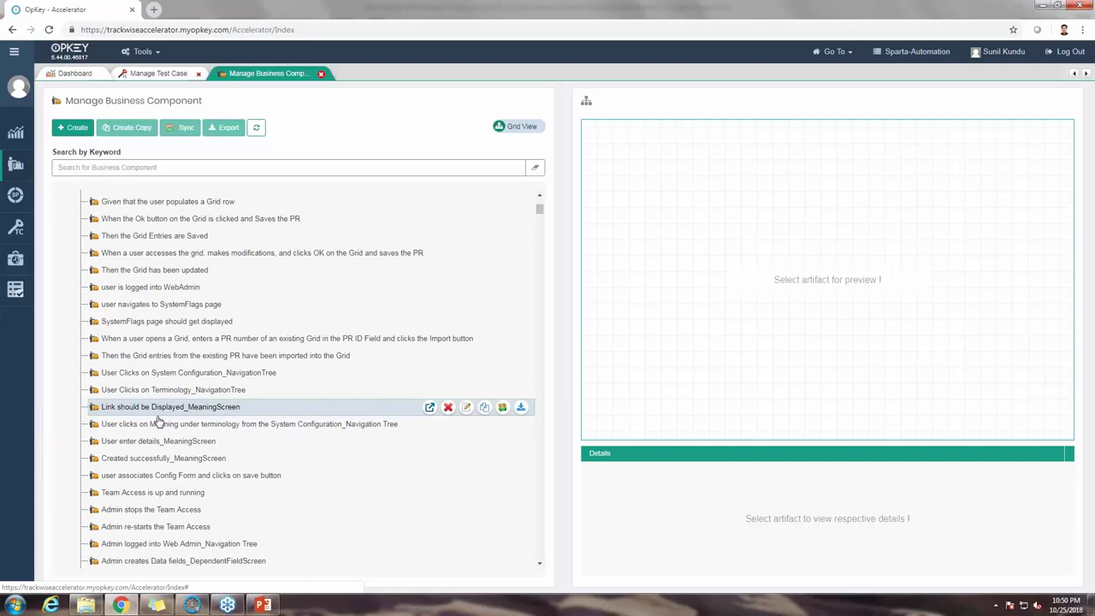
pyautogui.scroll(-3, 158, 422)
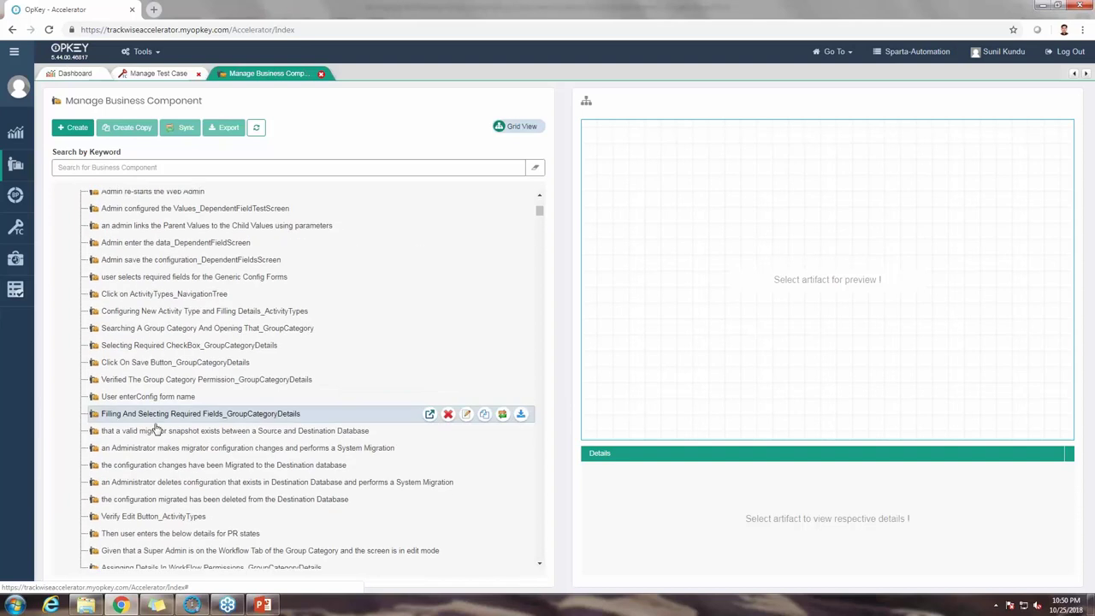
pyautogui.scroll(-5, 156, 429)
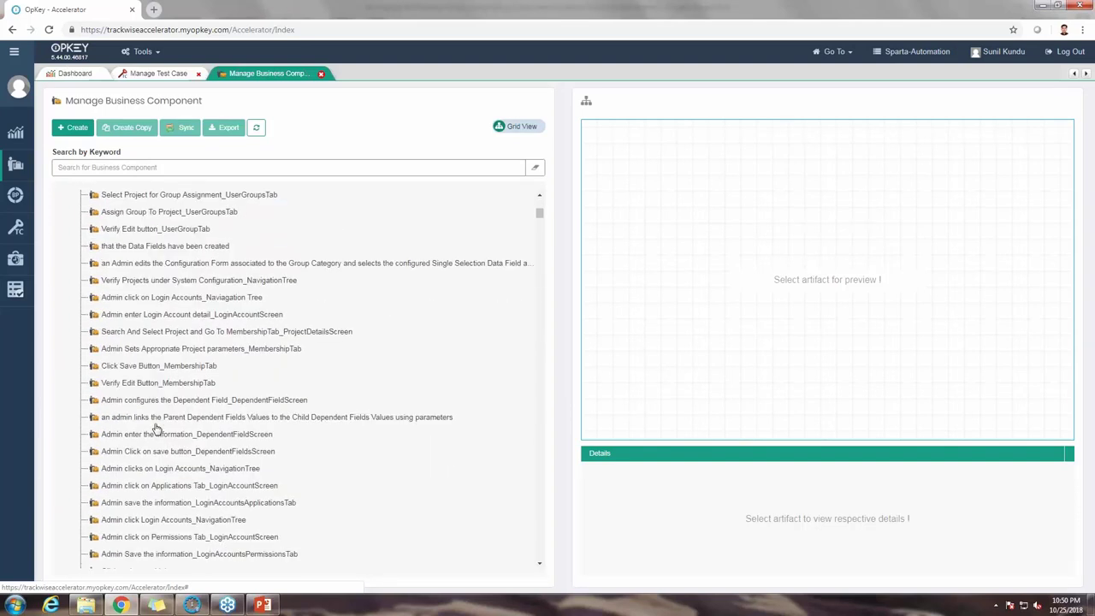
pyautogui.scroll(-2, 157, 429)
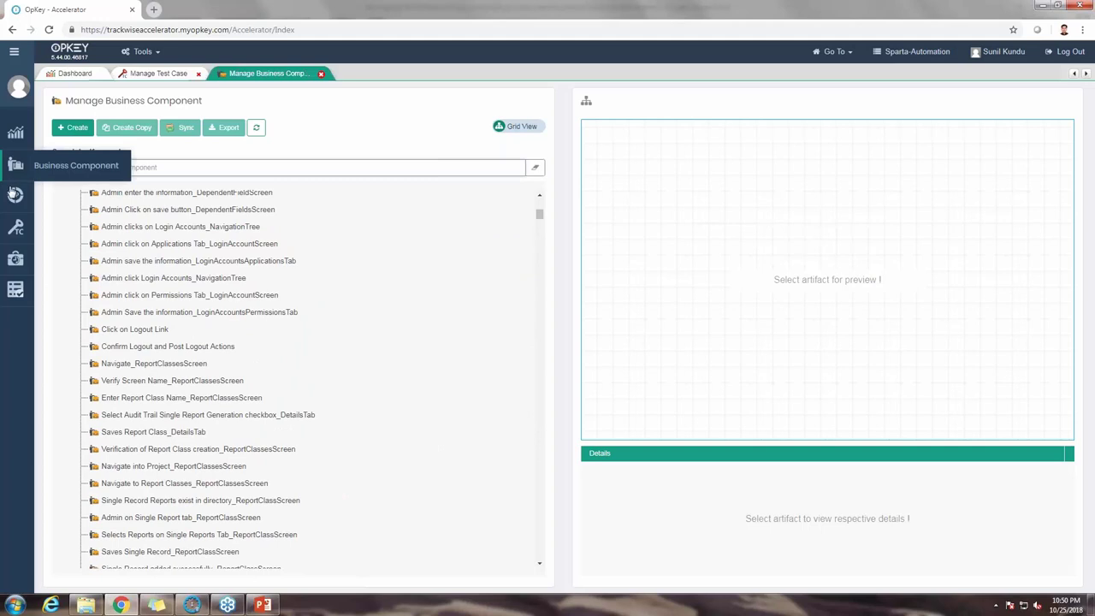
pyautogui.click(120, 172)
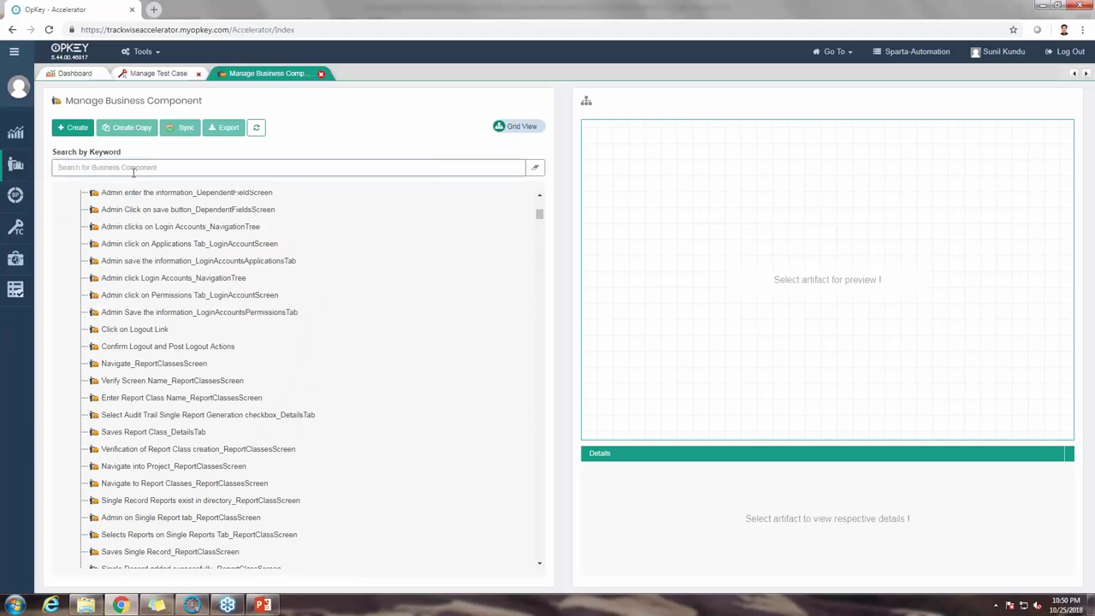
# Step: Filter the component tree by 'Login', then by 'TA Login', to show the six TA Login matches
pyautogui.write('L')
pyautogui.write('ogin')
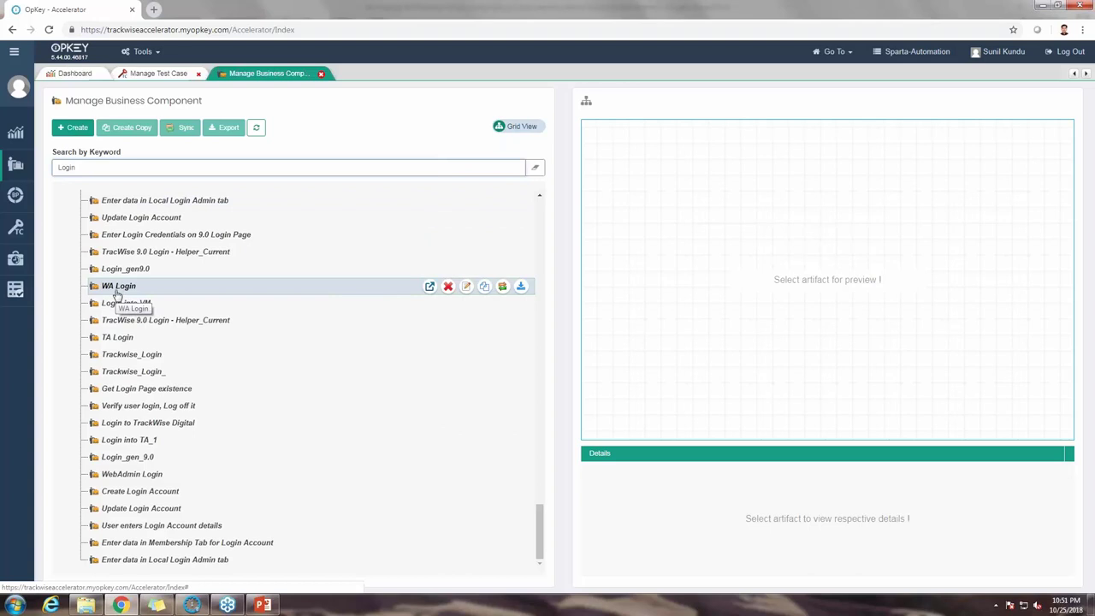
pyautogui.moveTo(117, 299); pyautogui.dragTo(119, 314)
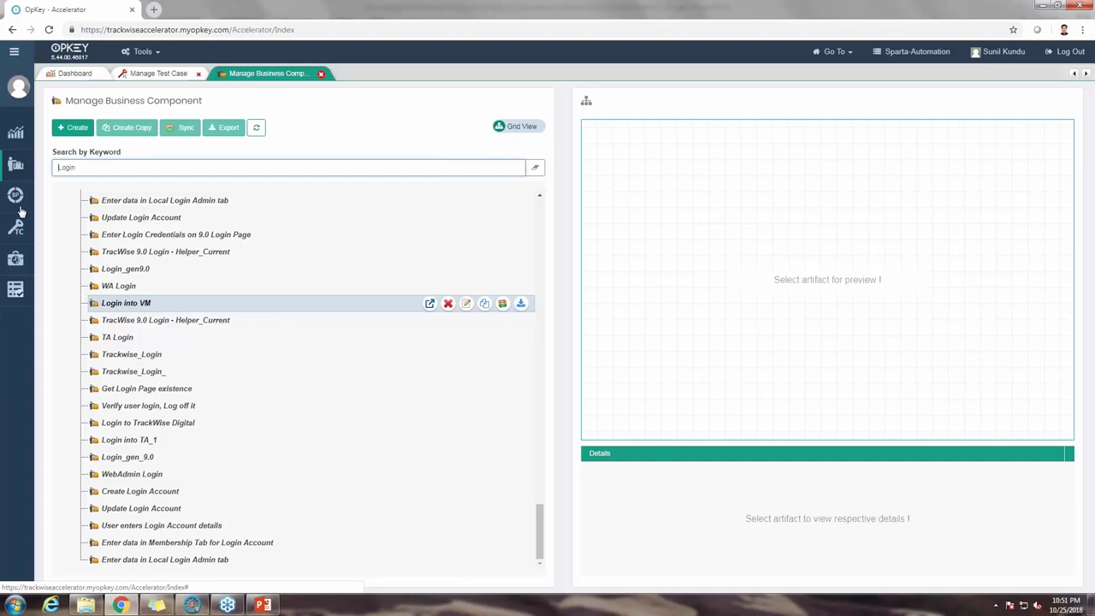
pyautogui.write('TA')
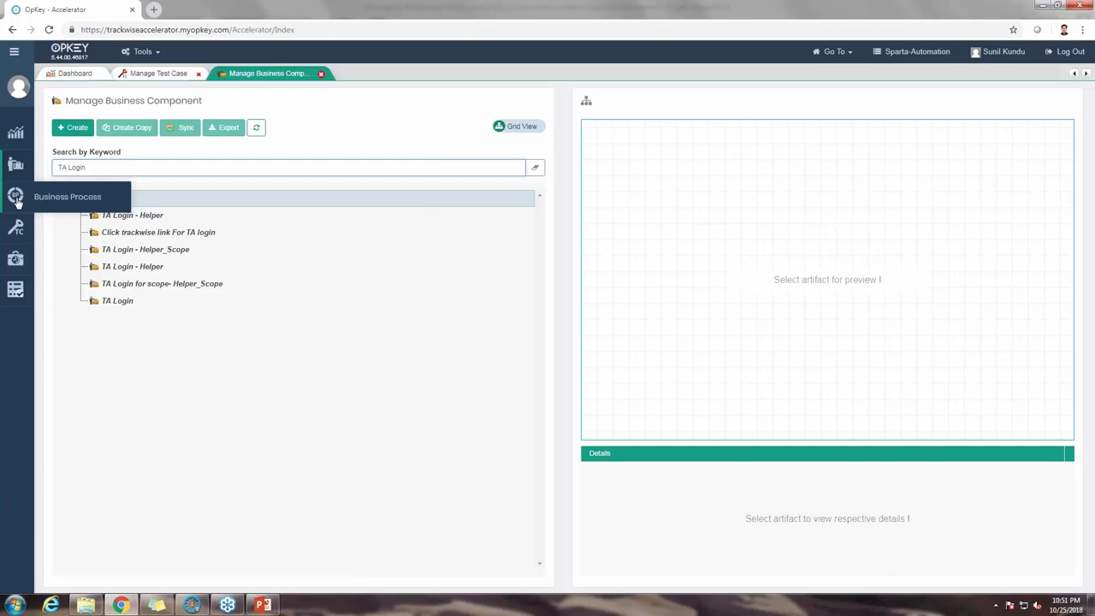
# Step: Open Manage Business Process, select the Demo folder, and start a new business process
pyautogui.click(17, 198)
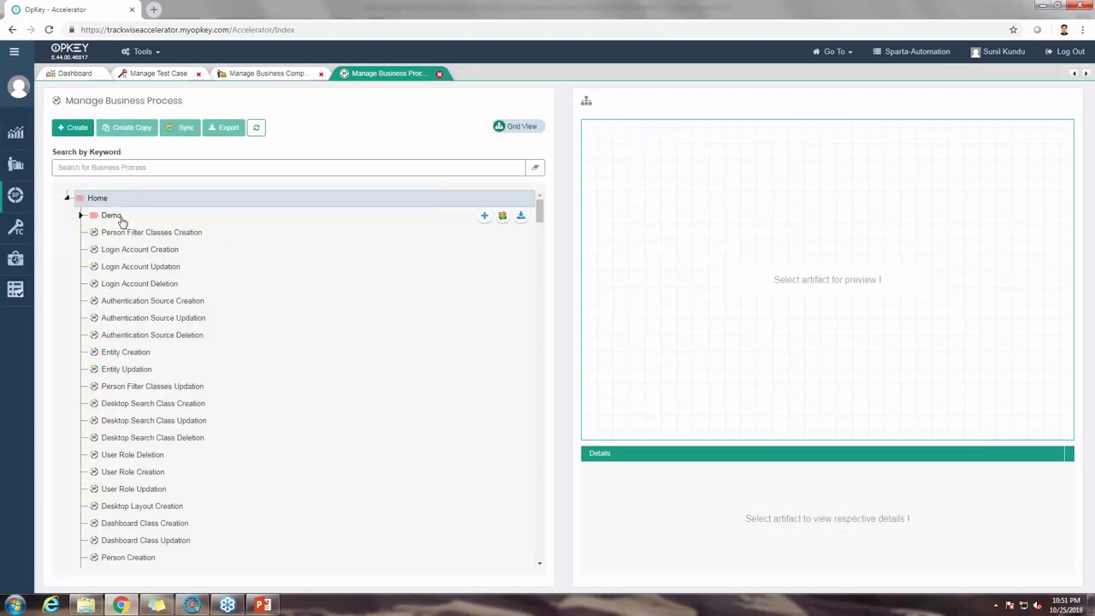
pyautogui.click(111, 215)
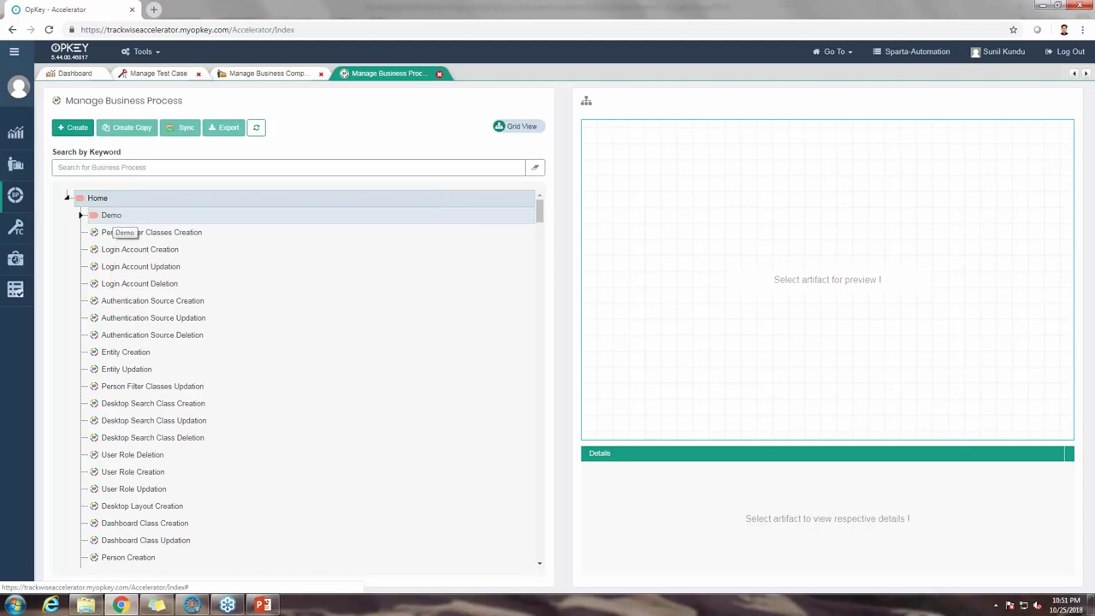
pyautogui.click(133, 169)
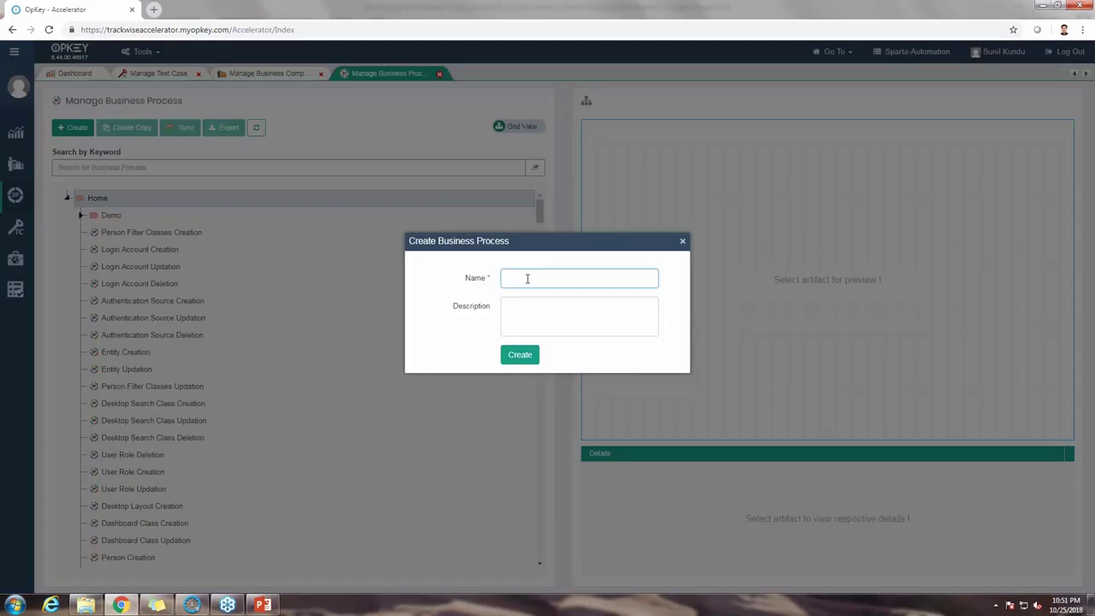
# Step: Name the new business process 'Multiple_UserRoles_Activity_Validation' and create it
pyautogui.write('Ac')
pyautogui.write('tiv')
pyautogui.write('it')
pyautogui.write('y')
pyautogui.write('_V')
pyautogui.write('Multiple')
pyautogui.write('_User')
pyautogui.write('Roles_')
pyautogui.click(520, 356)
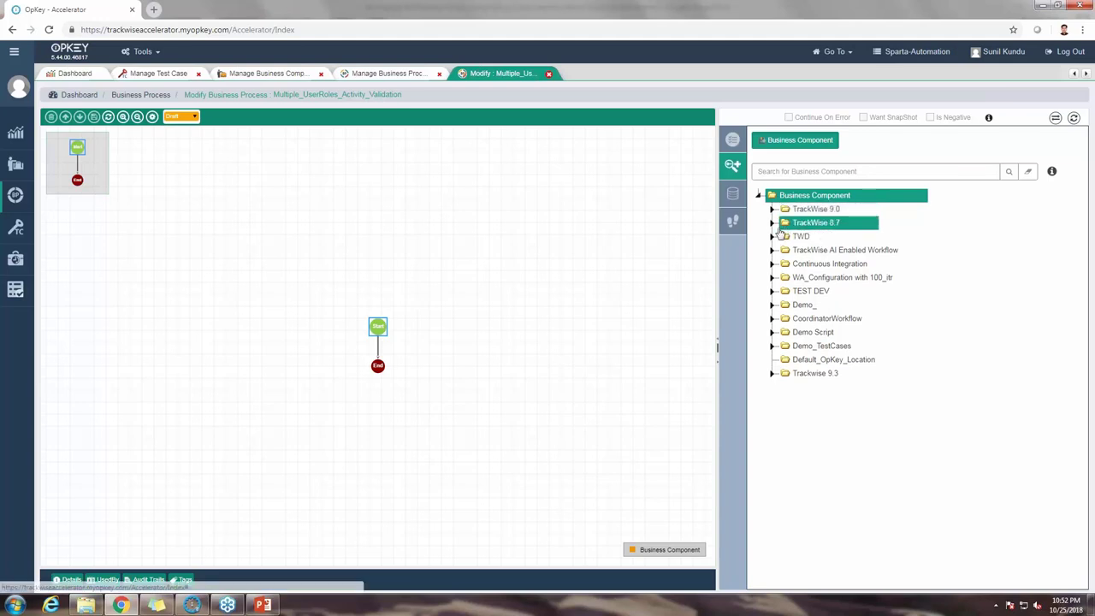
# Step: Expand TrackWise 8.7 > Sparta Accelerator Artifacts > Function Library > TrackWise > Web Admin in the tree
pyautogui.click(773, 224)
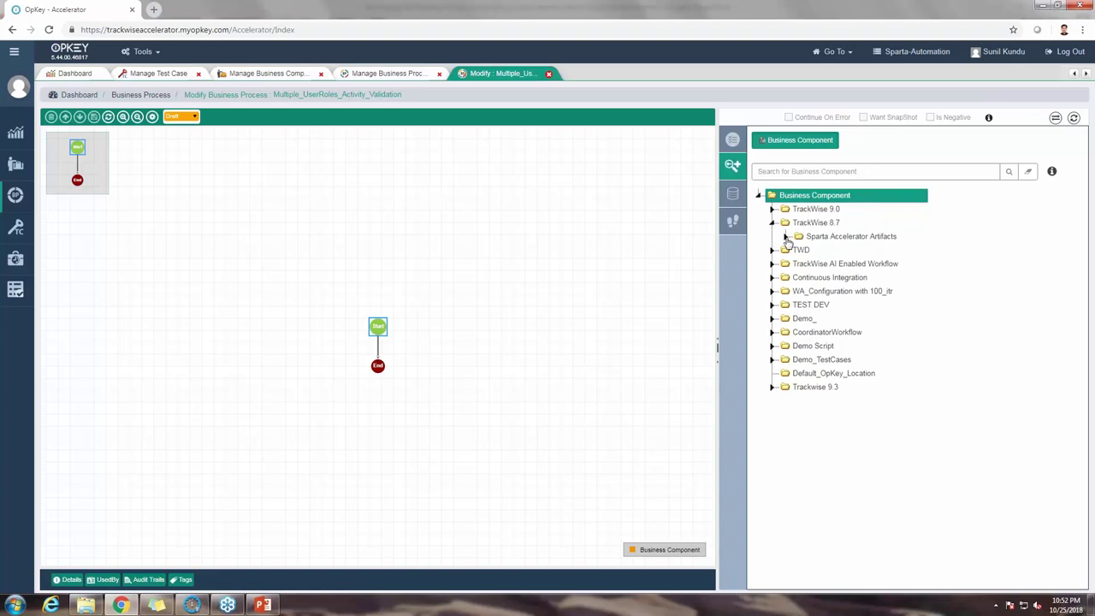
pyautogui.click(787, 237)
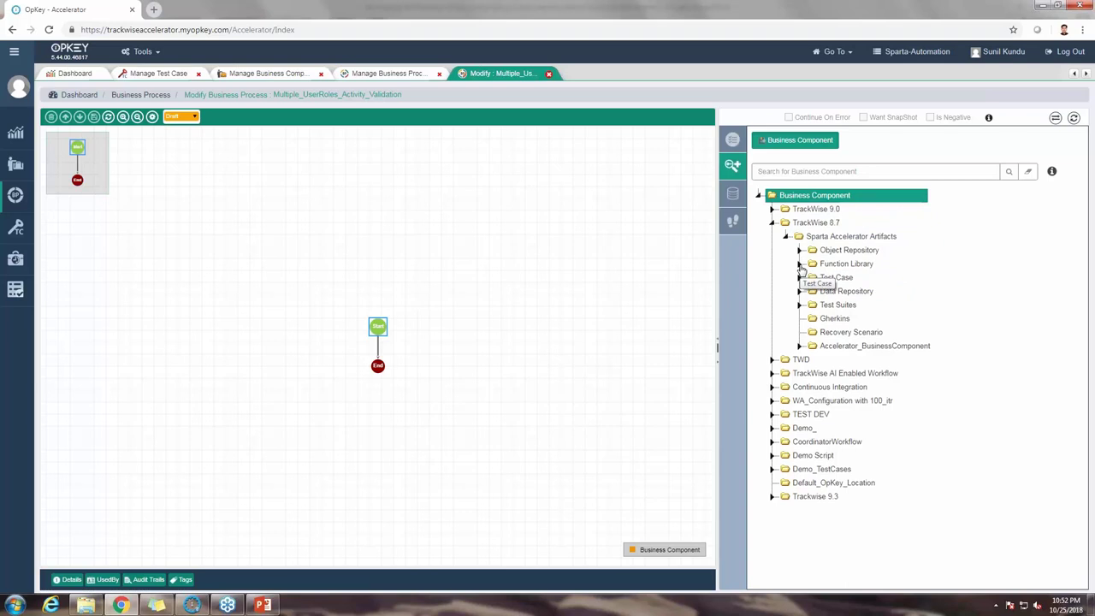
pyautogui.click(800, 264)
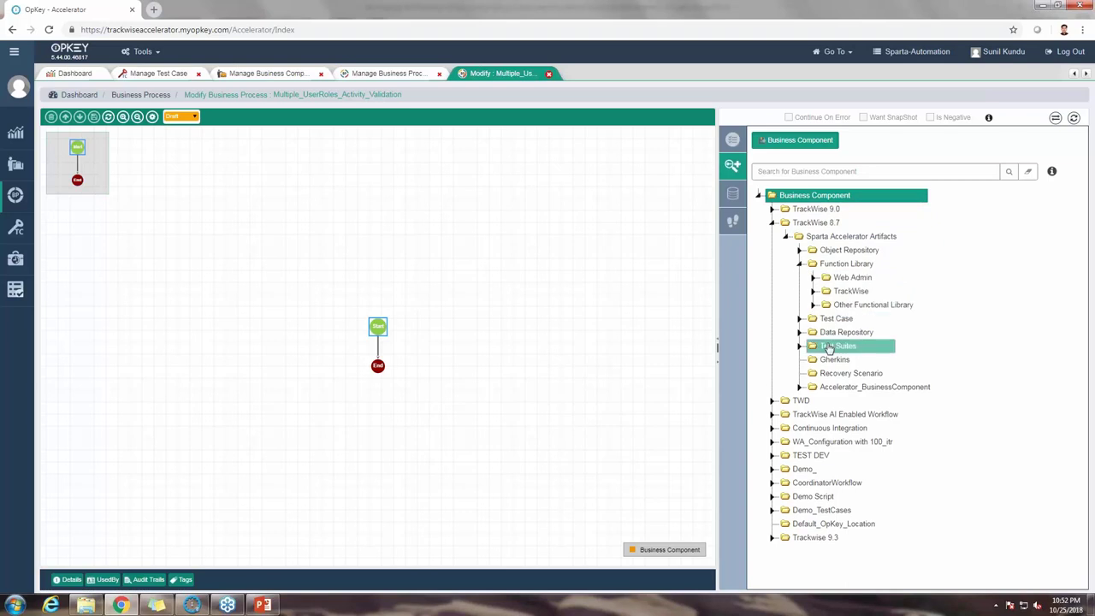
pyautogui.click(829, 346)
pyautogui.click(824, 291)
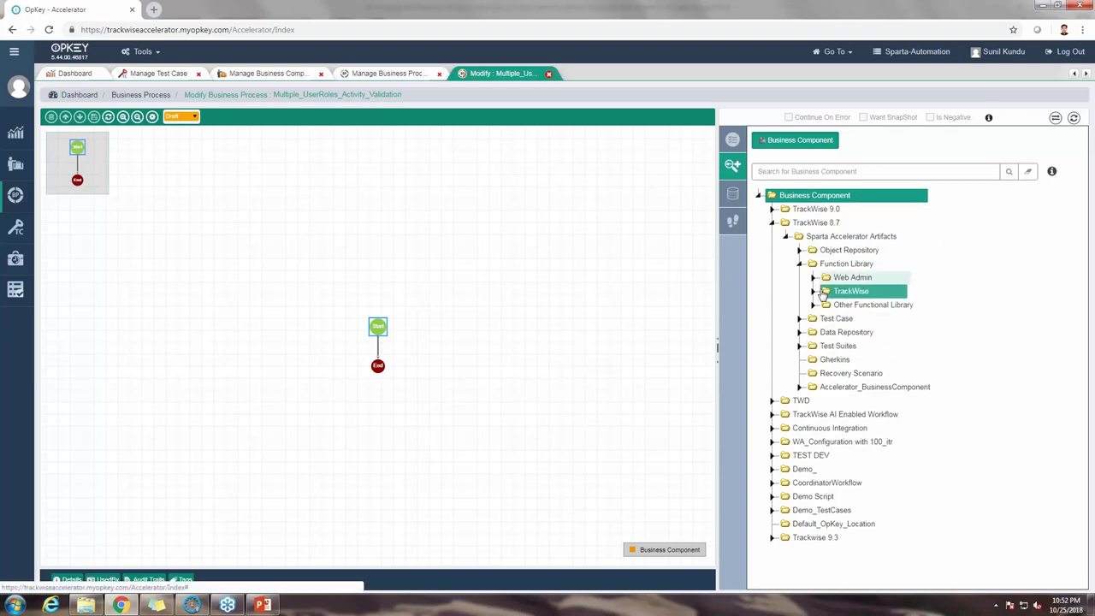
pyautogui.click(815, 292)
pyautogui.click(851, 279)
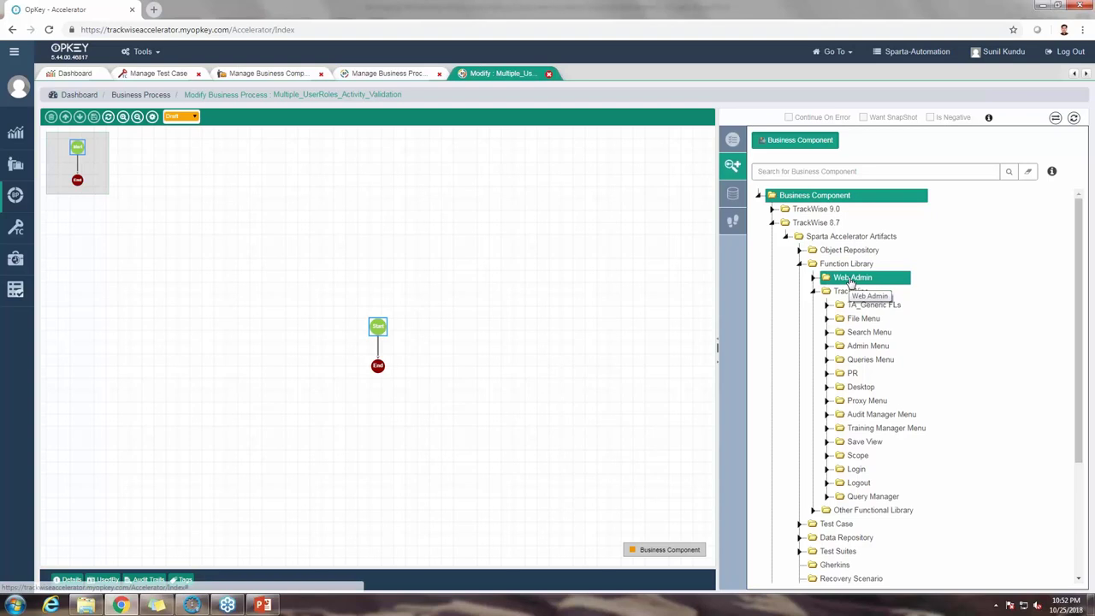
pyautogui.click(816, 279)
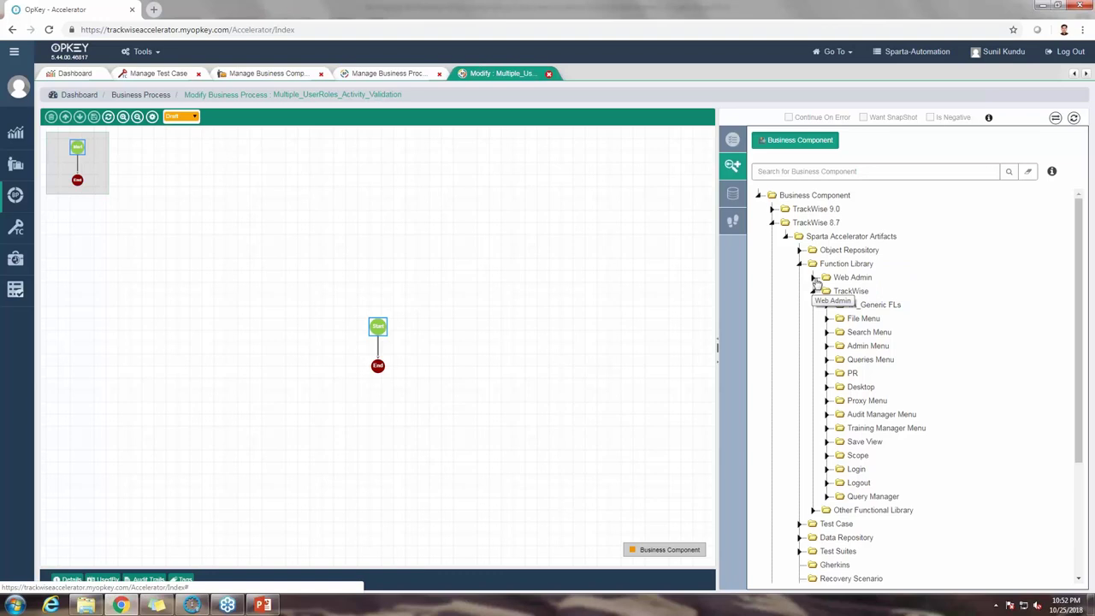
pyautogui.click(814, 280)
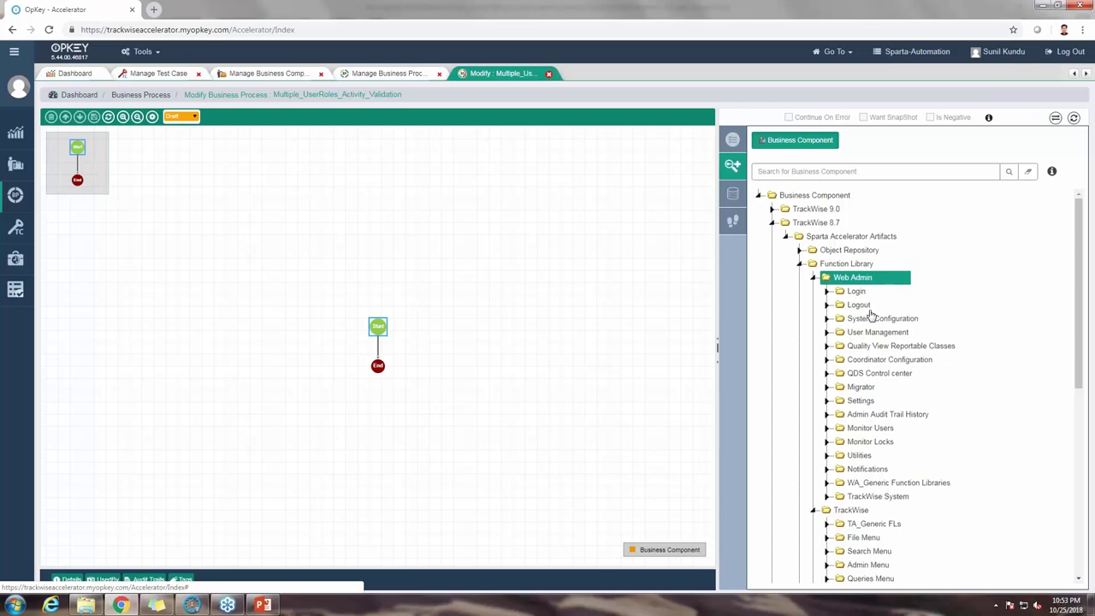
# Step: Browse the System Configuration data-field folders, collapse them, and open TrackWise's Login folder
pyautogui.moveTo(858, 376); pyautogui.dragTo(872, 452)
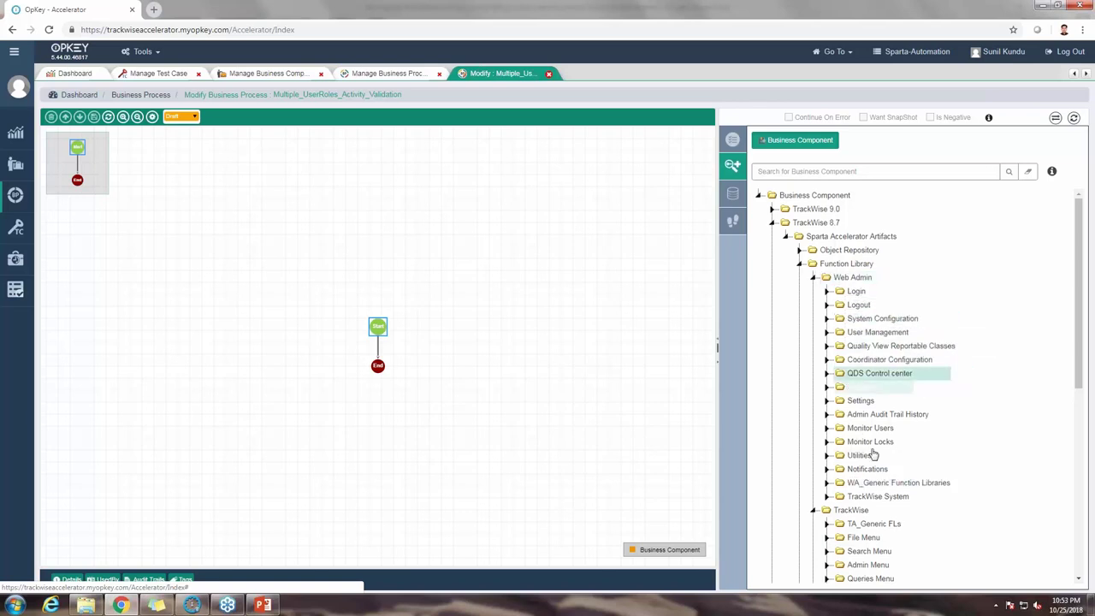
pyautogui.doubleClick(847, 321)
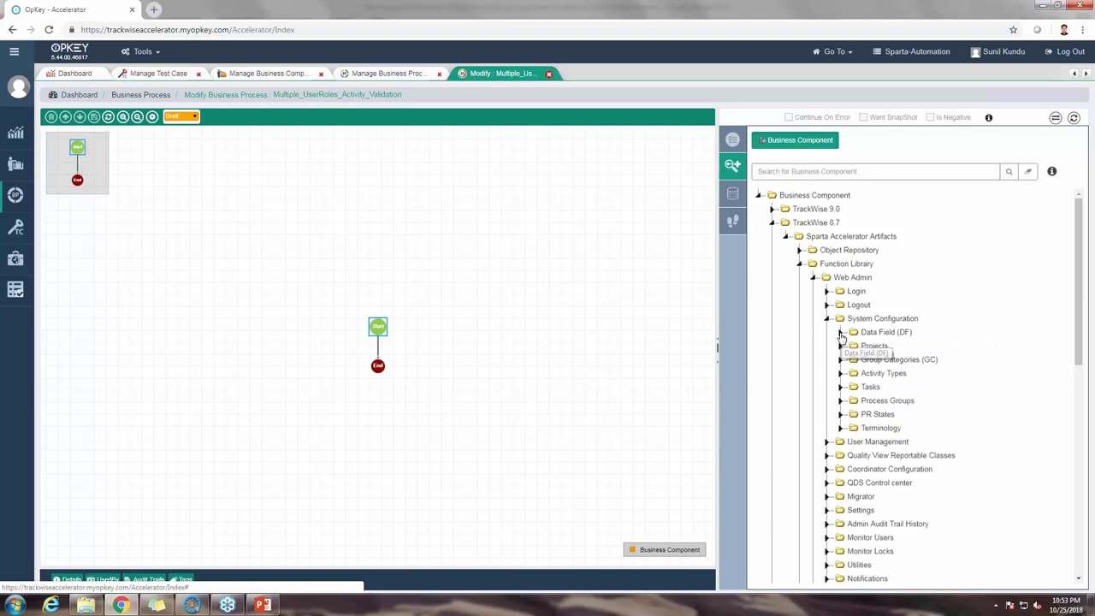
pyautogui.doubleClick(885, 335)
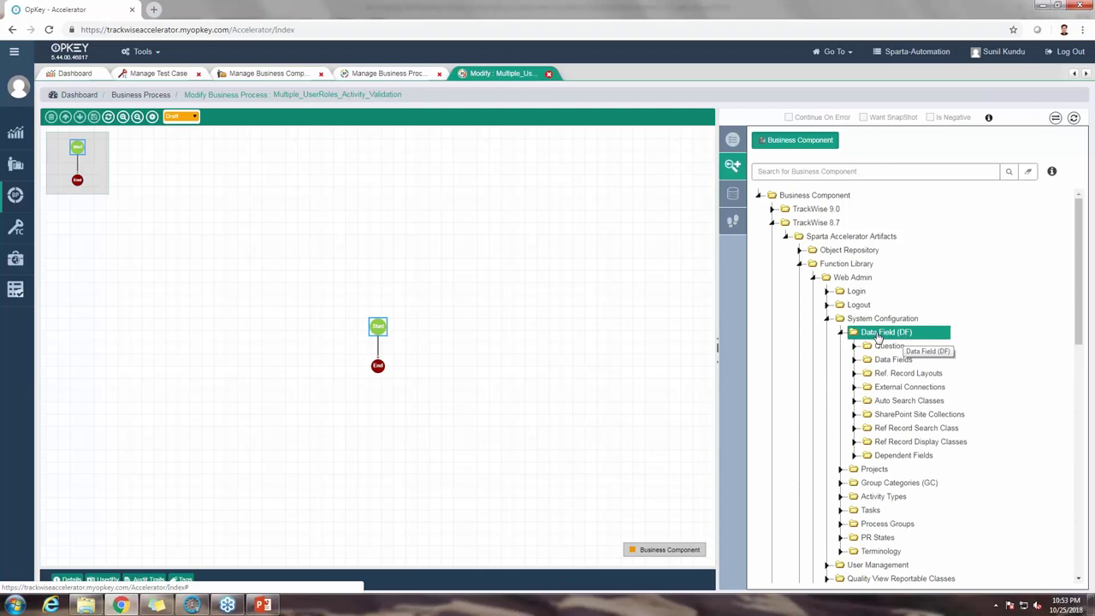
pyautogui.click(881, 374)
pyautogui.click(864, 360)
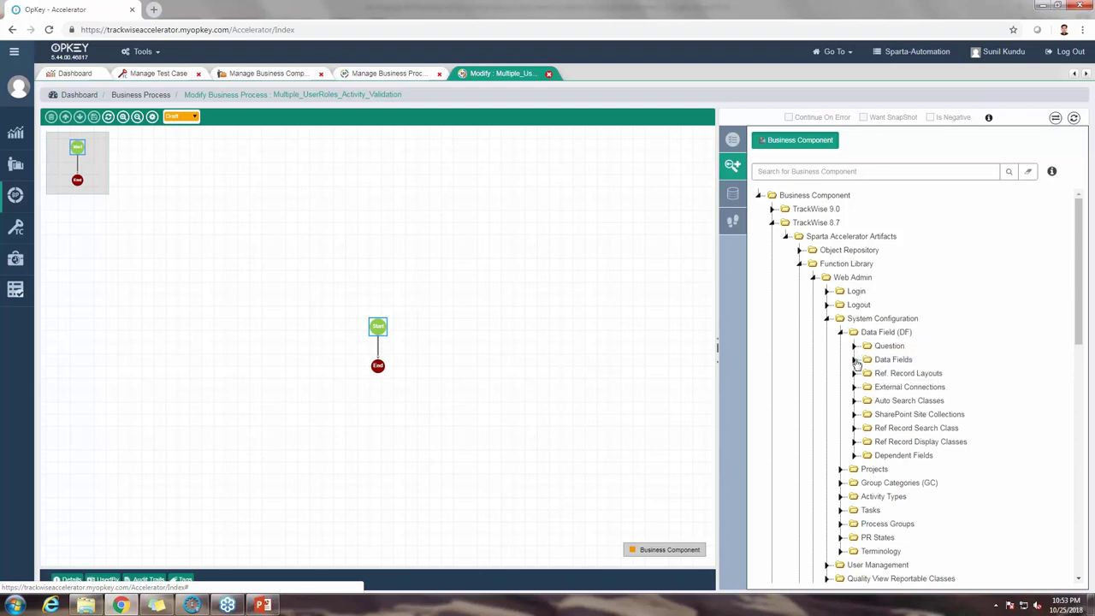
pyautogui.click(855, 360)
pyautogui.click(869, 374)
pyautogui.click(914, 388)
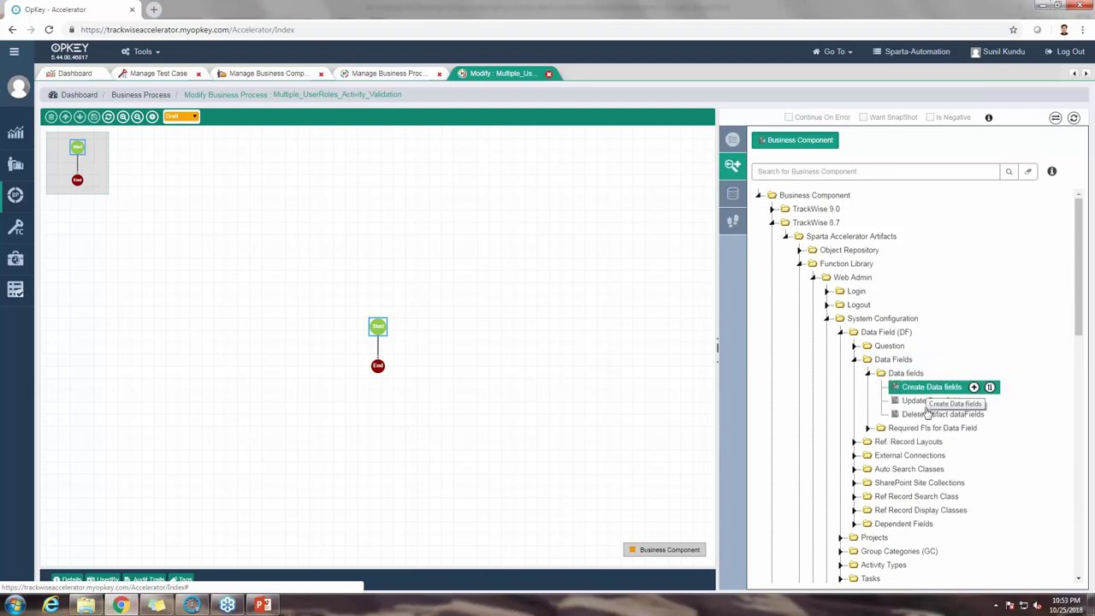
pyautogui.click(855, 360)
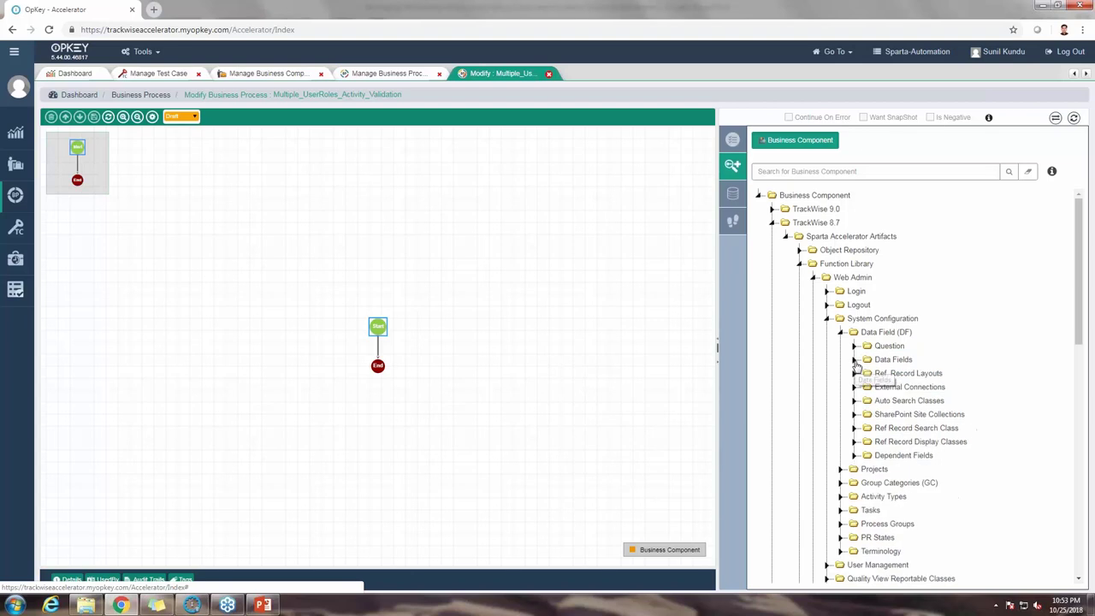
pyautogui.click(828, 320)
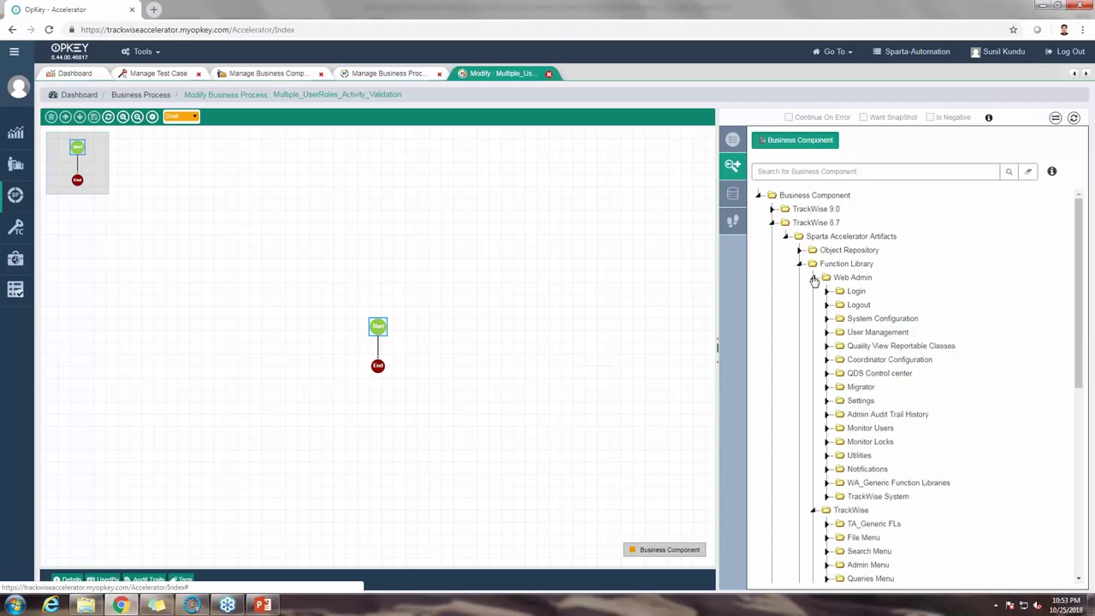
pyautogui.click(814, 278)
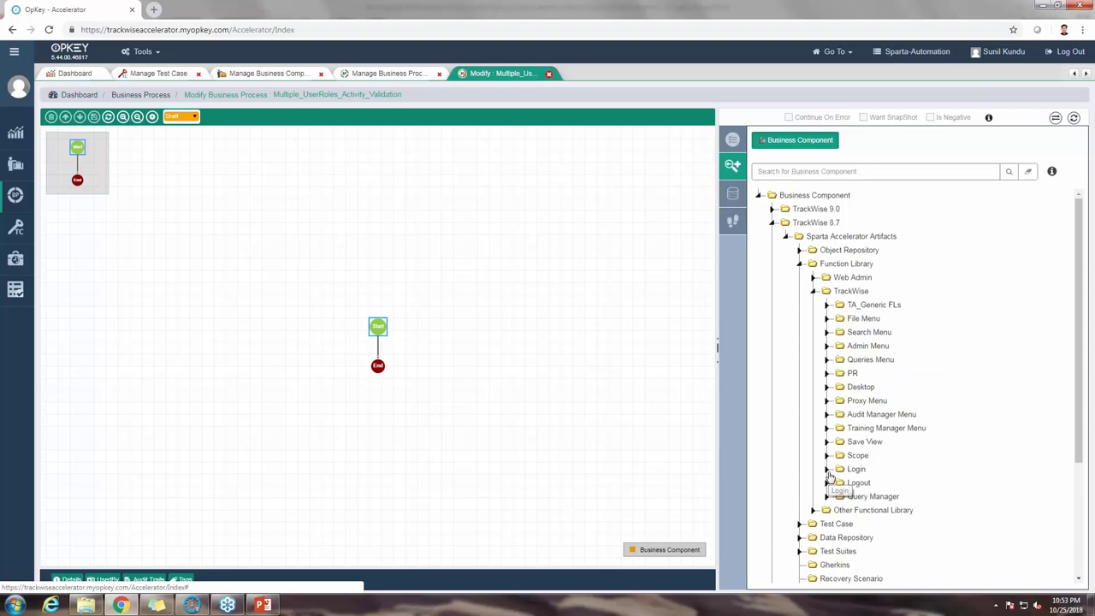
pyautogui.click(827, 470)
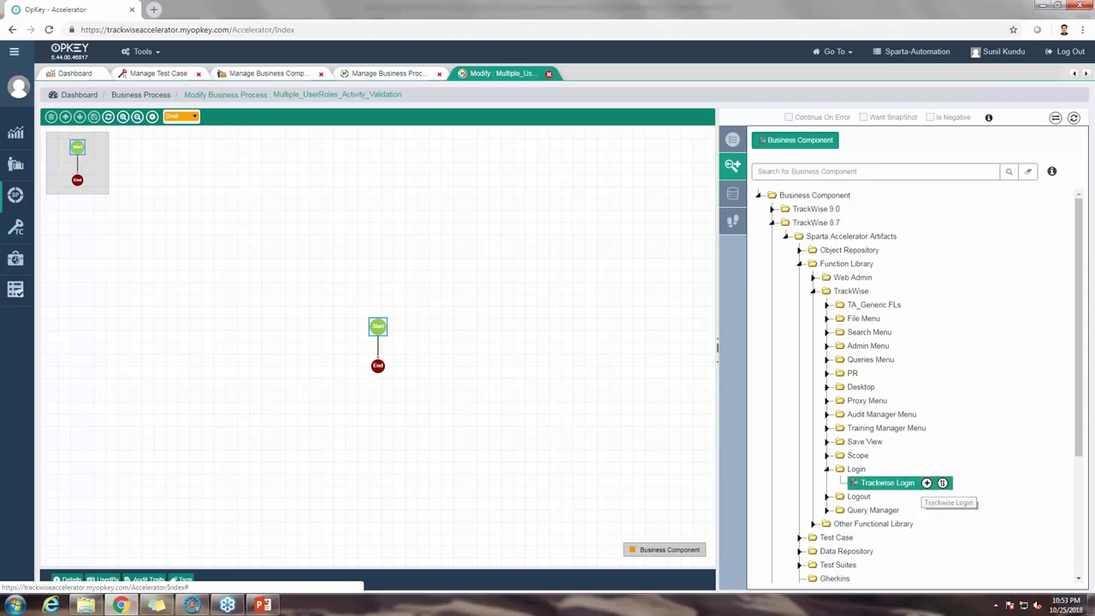
# Step: Add Trackwise Login between Start and End, and expand Scope > Scope Helper Libraries
pyautogui.click(927, 482)
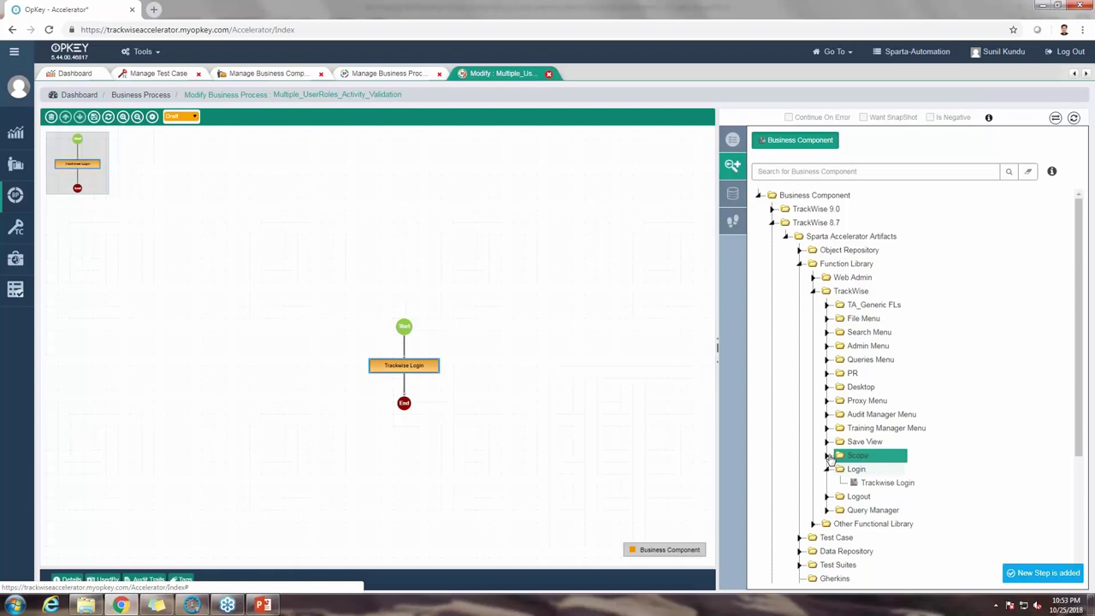
pyautogui.click(827, 456)
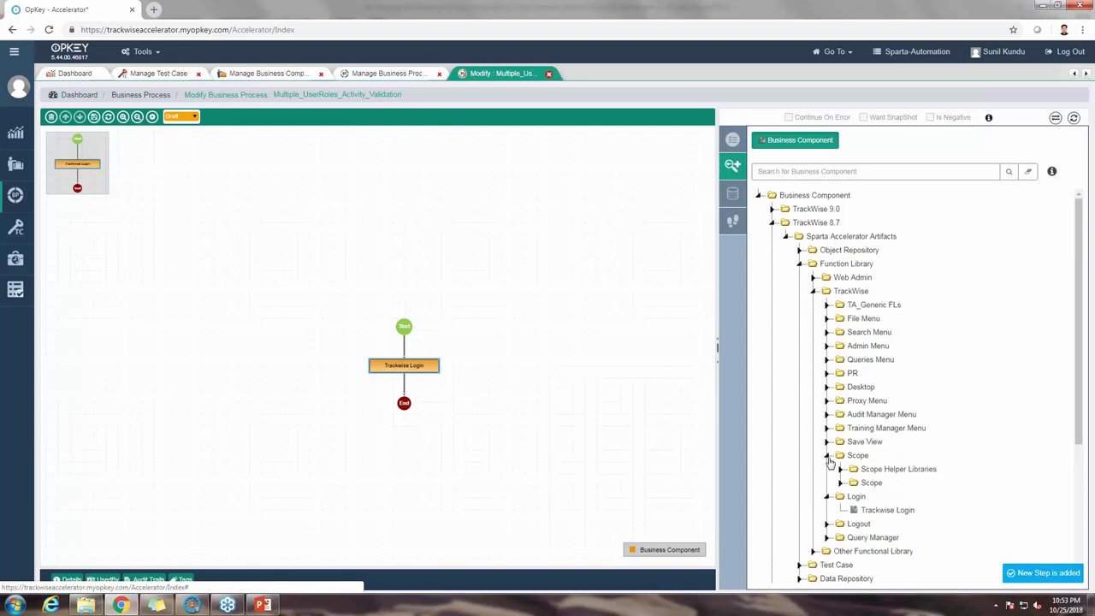
pyautogui.click(840, 469)
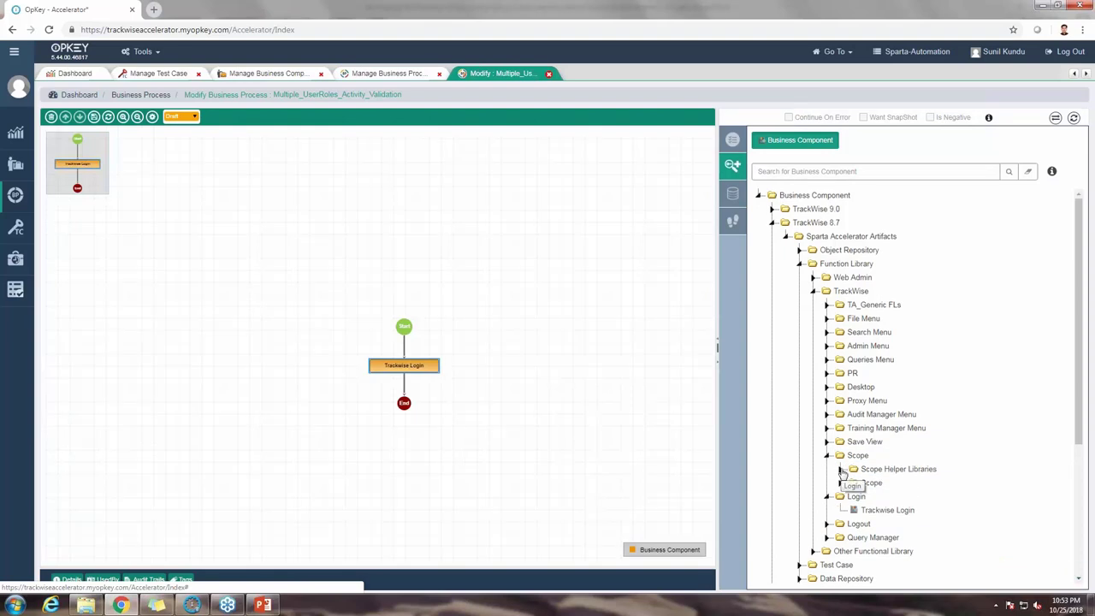
# Step: Expand the inner Scope folder to review its helper components, then collapse it
pyautogui.scroll(-3, 853, 486)
pyautogui.moveTo(992, 441)
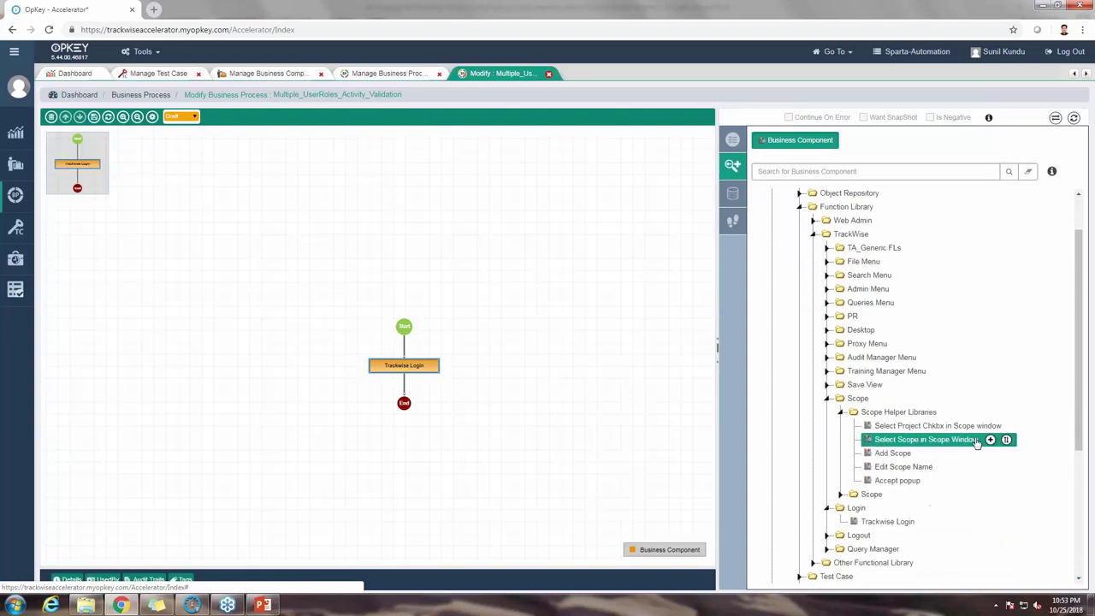
pyautogui.click(840, 496)
pyautogui.click(841, 497)
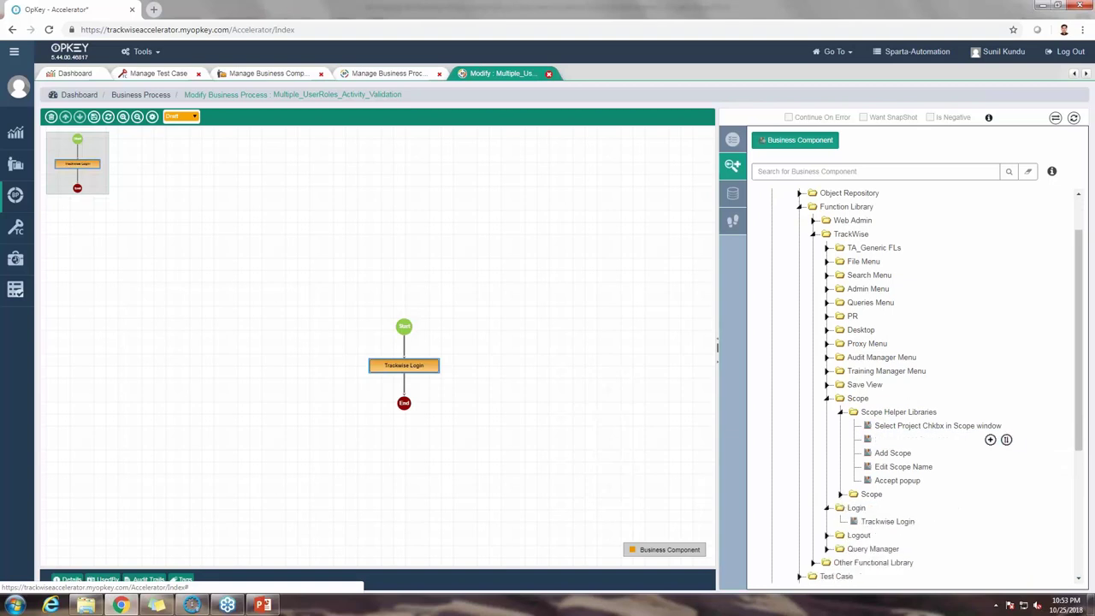
pyautogui.click(841, 497)
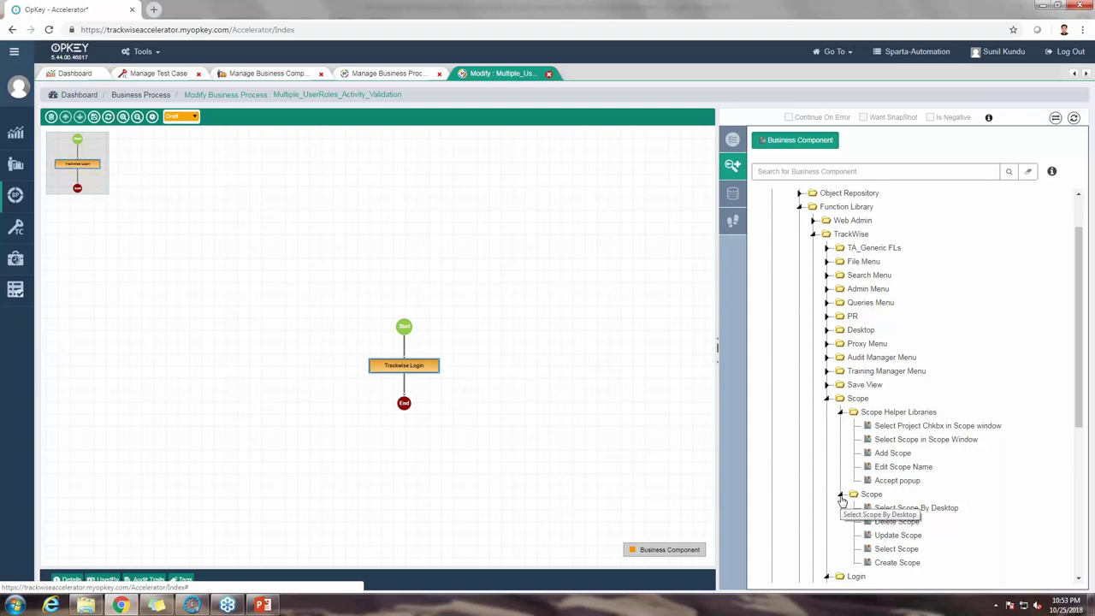
pyautogui.click(842, 497)
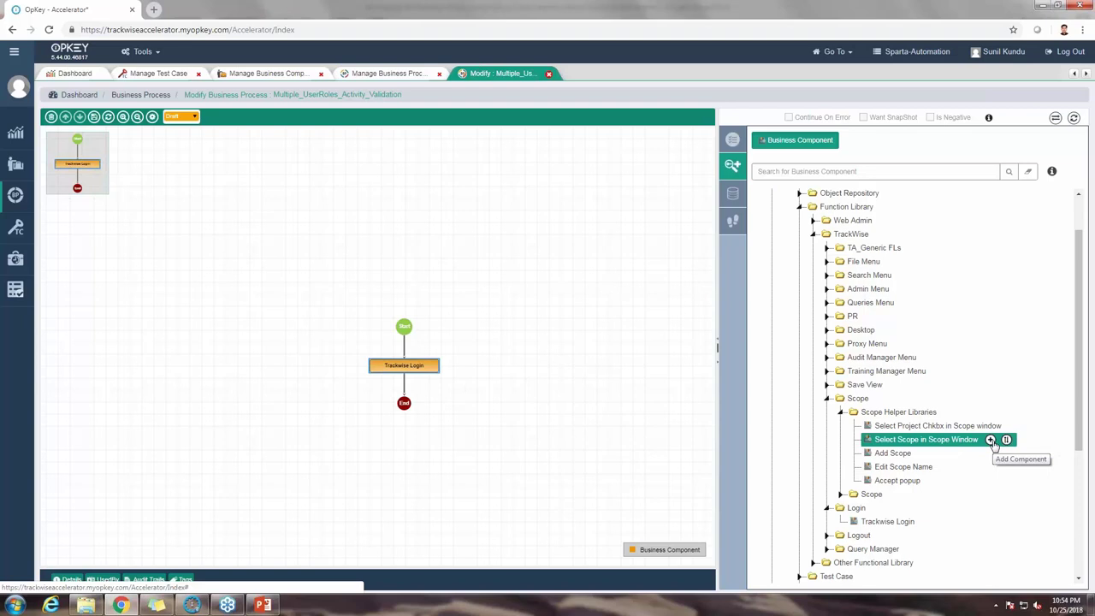
# Step: Add 'Select Scope in Scope Window' after Trackwise Login, then expand PR > PR FL's > PR Helper Libraries
pyautogui.click(991, 440)
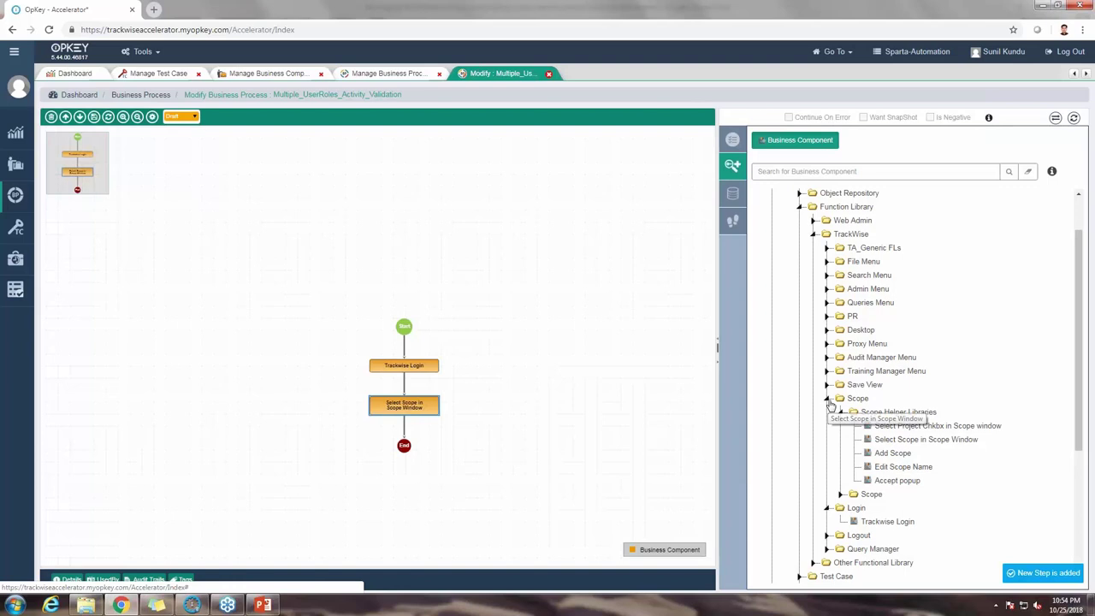
pyautogui.click(827, 400)
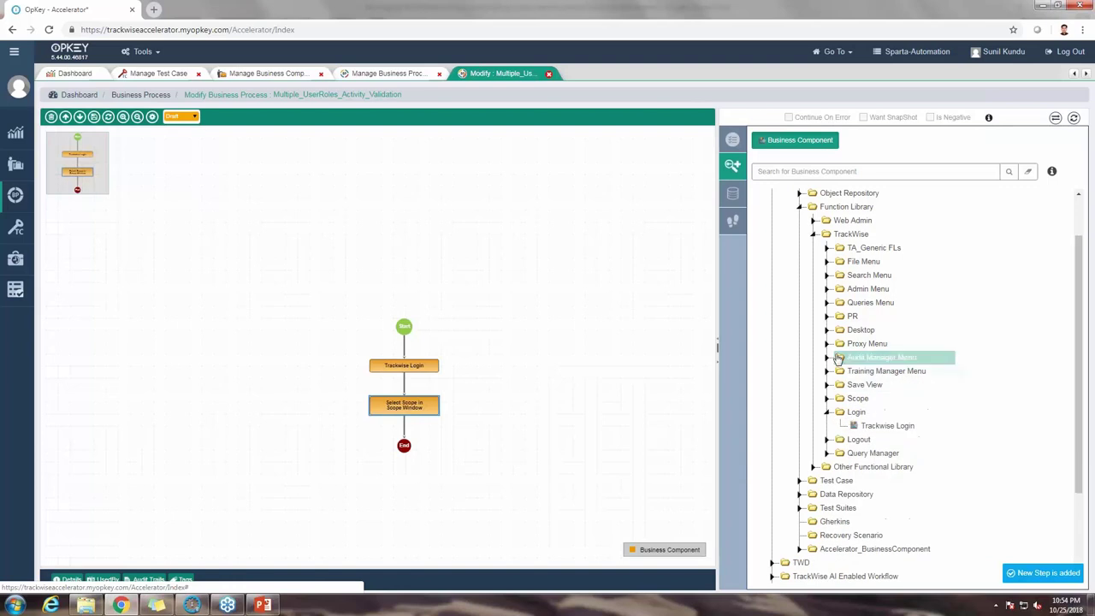
pyautogui.click(829, 317)
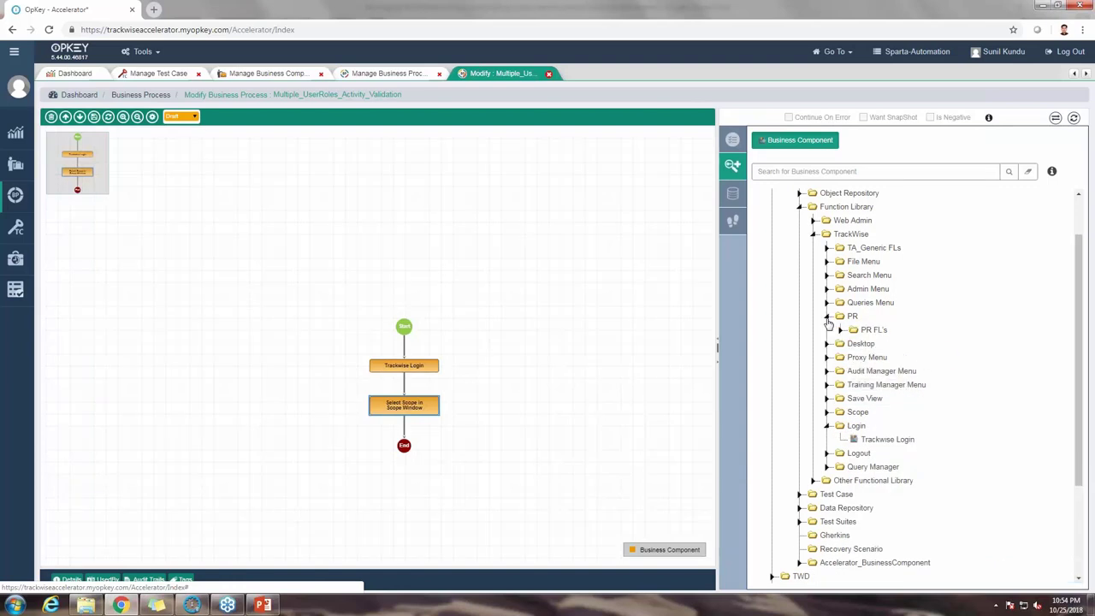
pyautogui.click(841, 332)
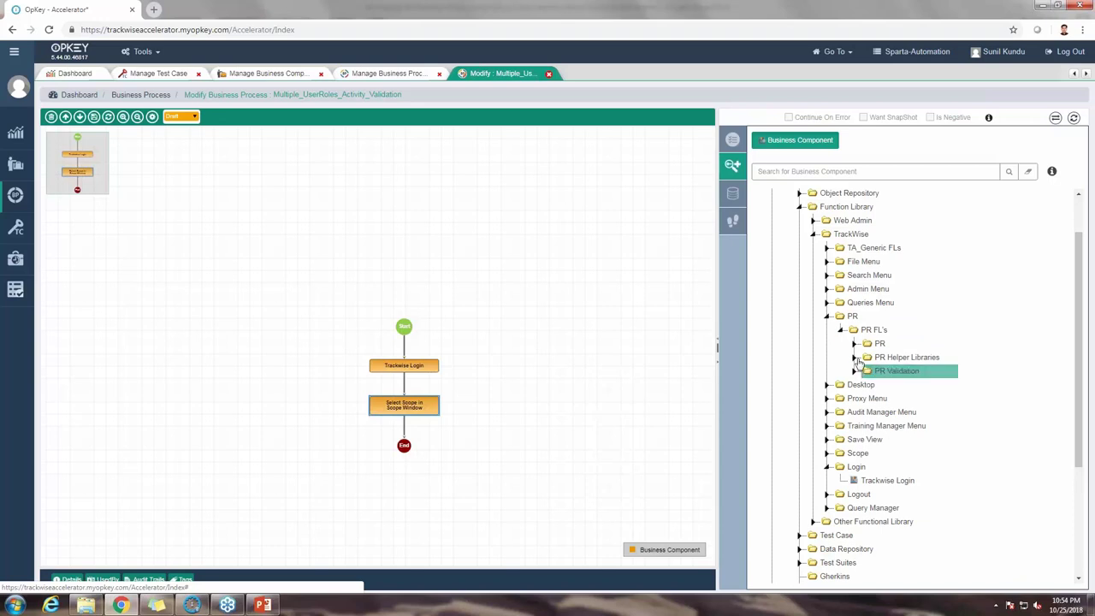
pyautogui.click(853, 358)
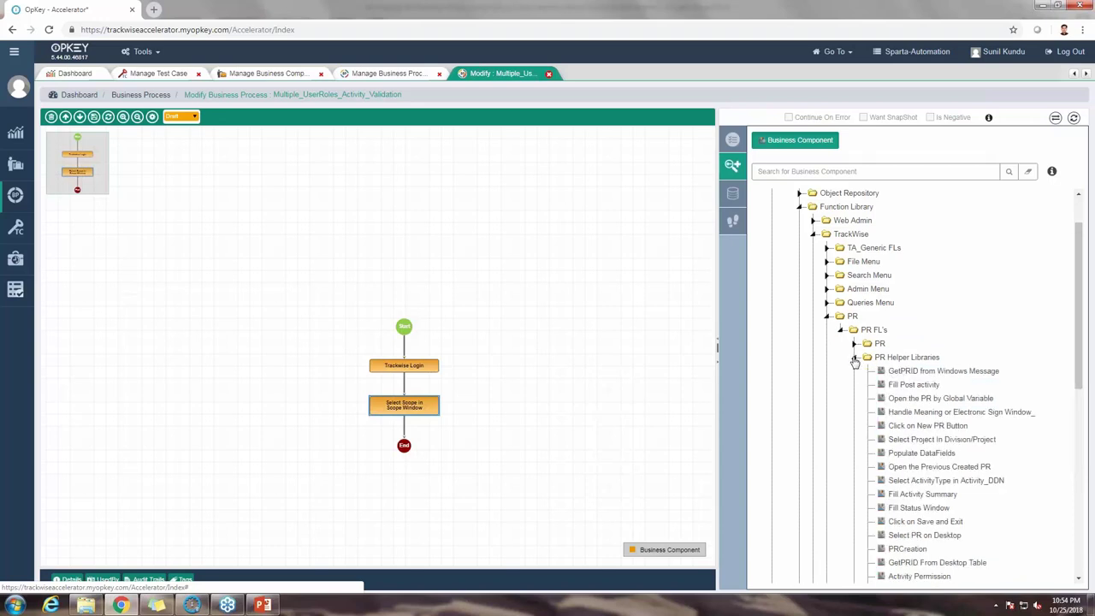
pyautogui.scroll(-2, 942, 398)
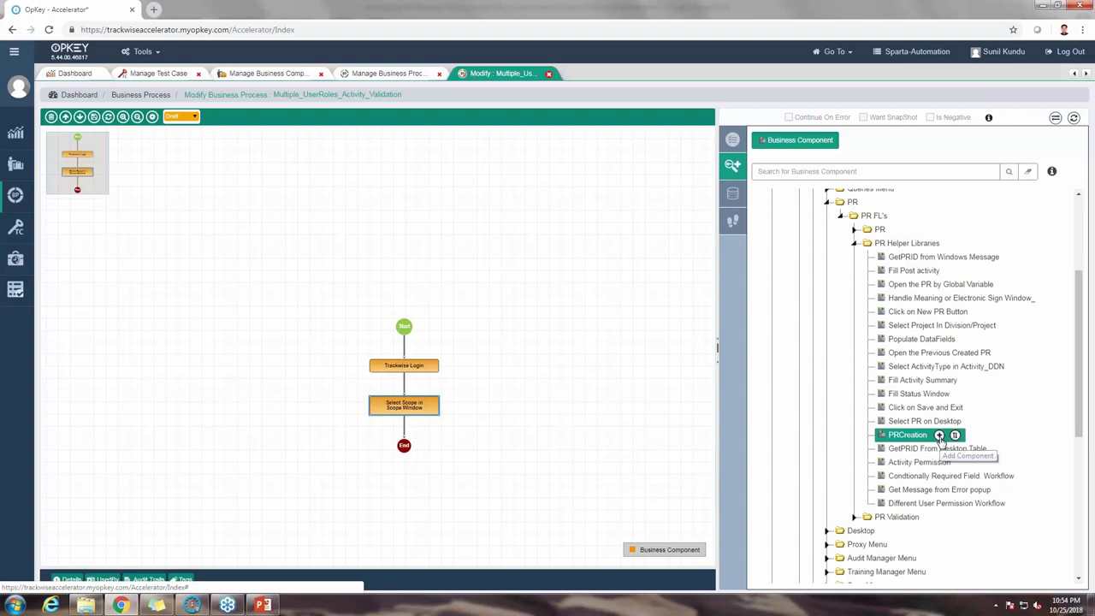
# Step: Append PRCreation and Click on Save and Exit after Select Scope in Scope Window
pyautogui.click(940, 437)
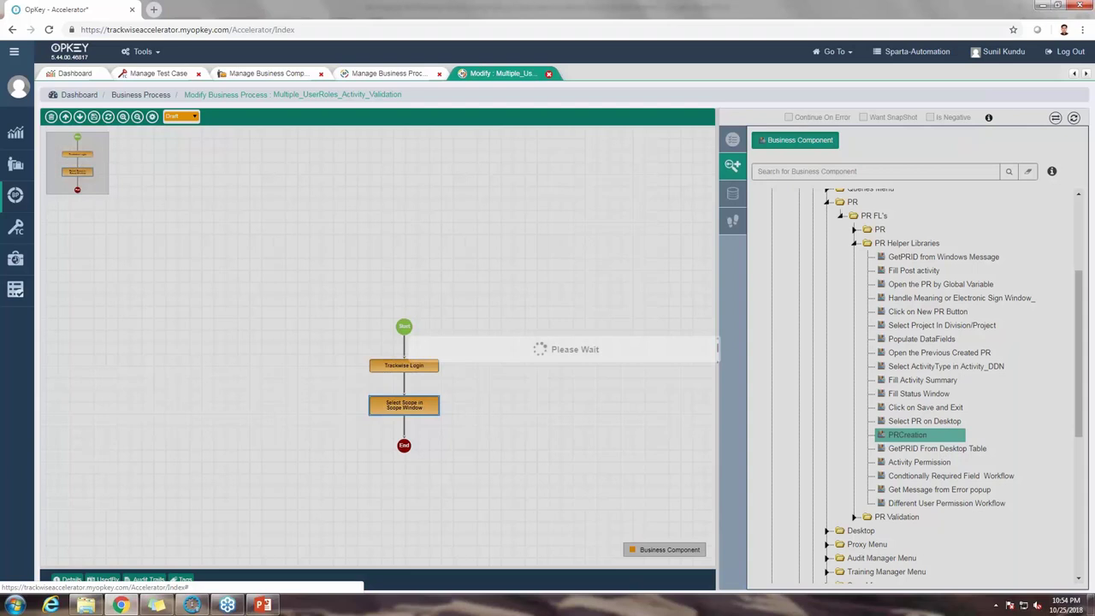
pyautogui.moveTo(969, 409)
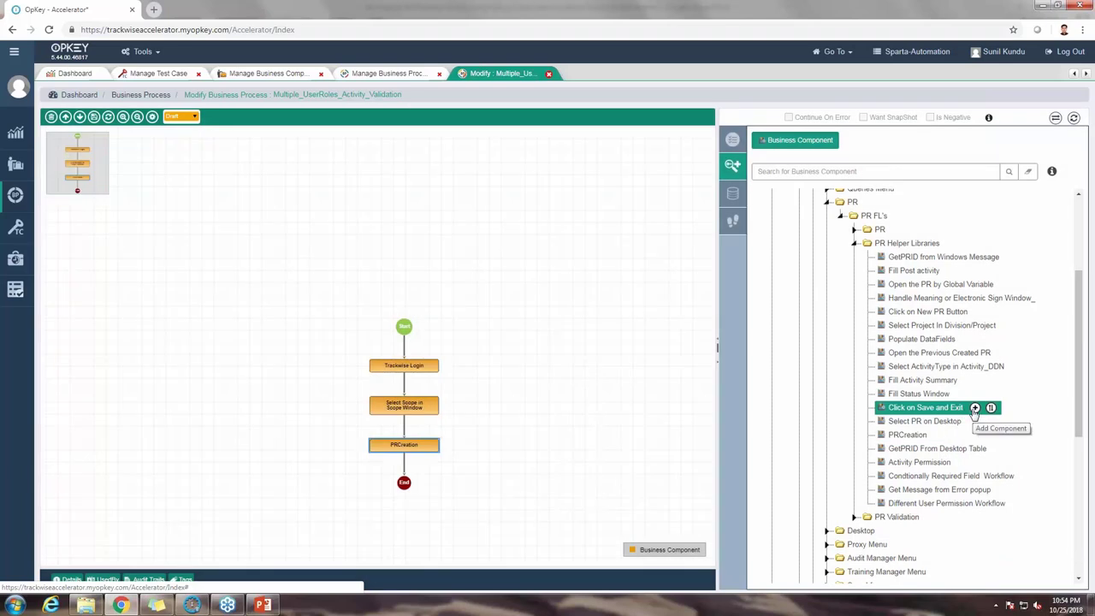
pyautogui.click(975, 408)
pyautogui.click(975, 408)
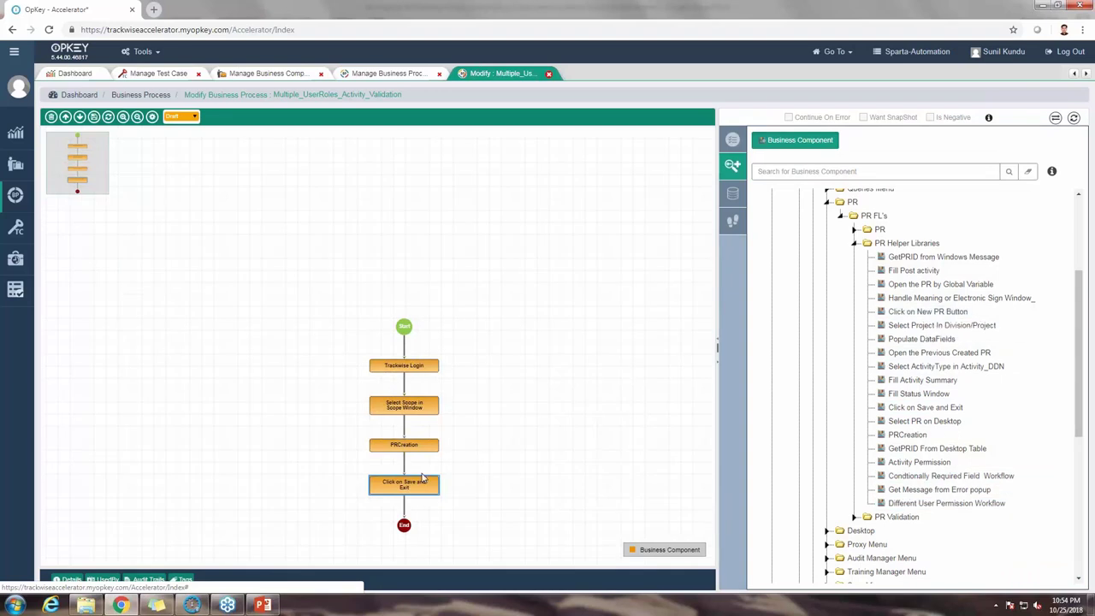
# Step: Append 'Handle Meaning or Electronic Sign Window_' as the fifth step, just before End
pyautogui.moveTo(952, 411)
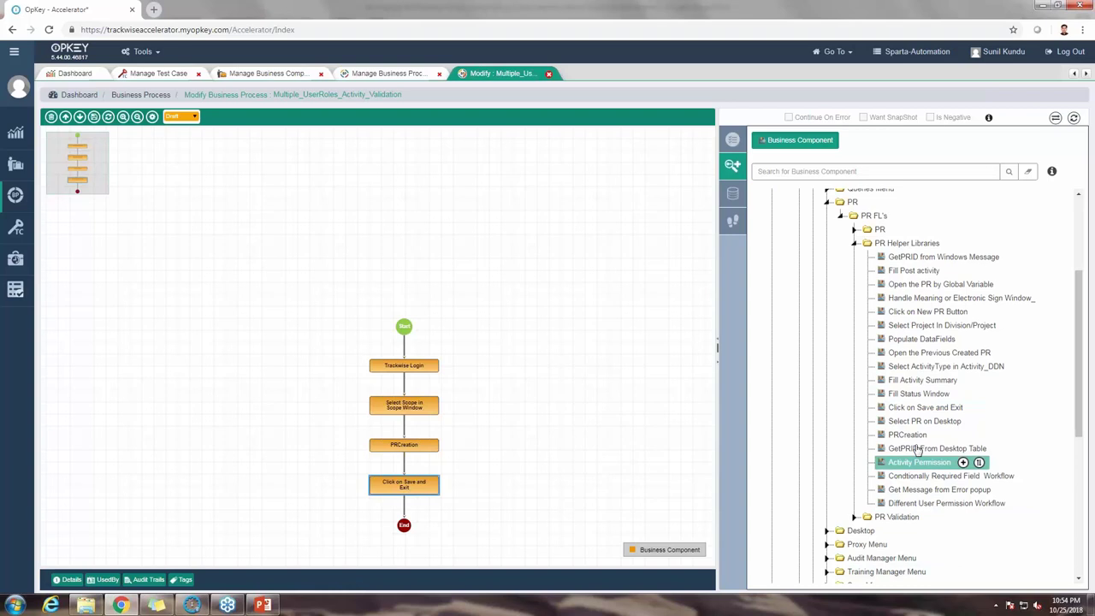
pyautogui.moveTo(907, 368)
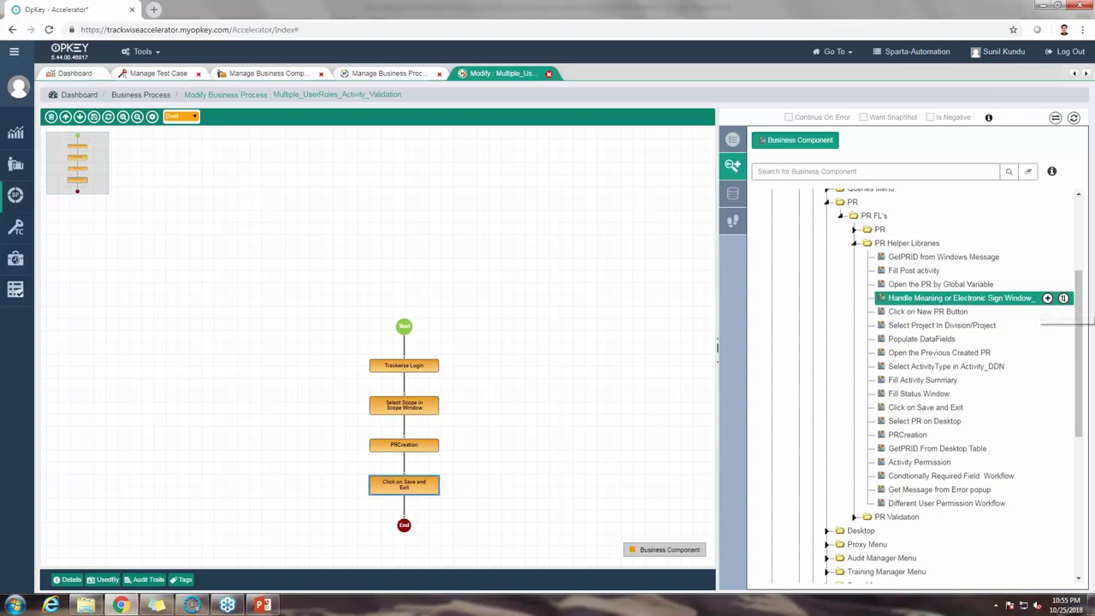
pyautogui.click(1047, 297)
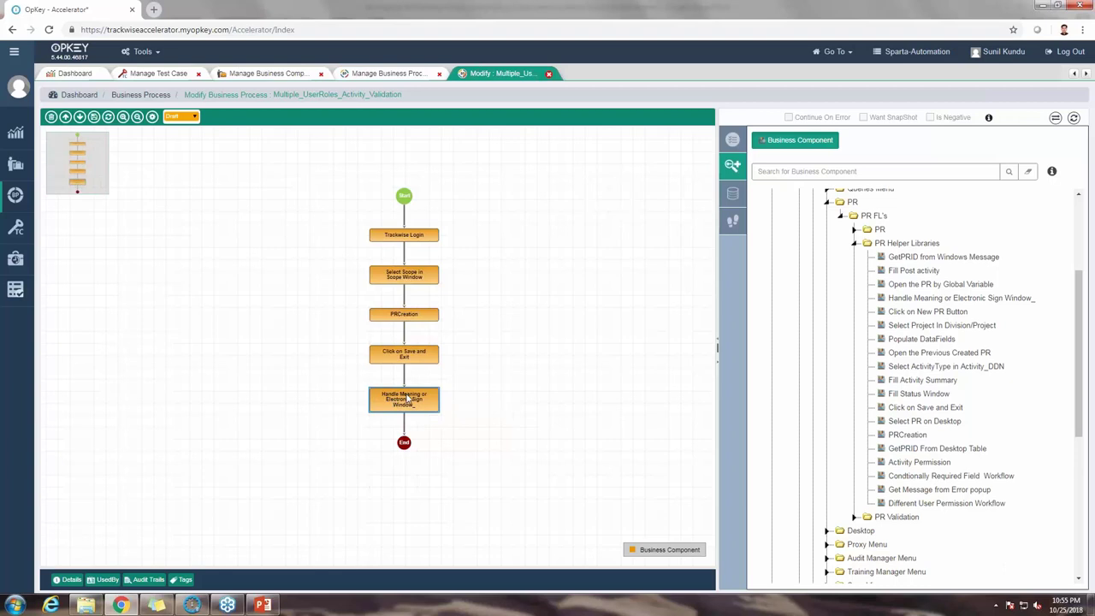
pyautogui.moveTo(890, 503); pyautogui.dragTo(933, 467)
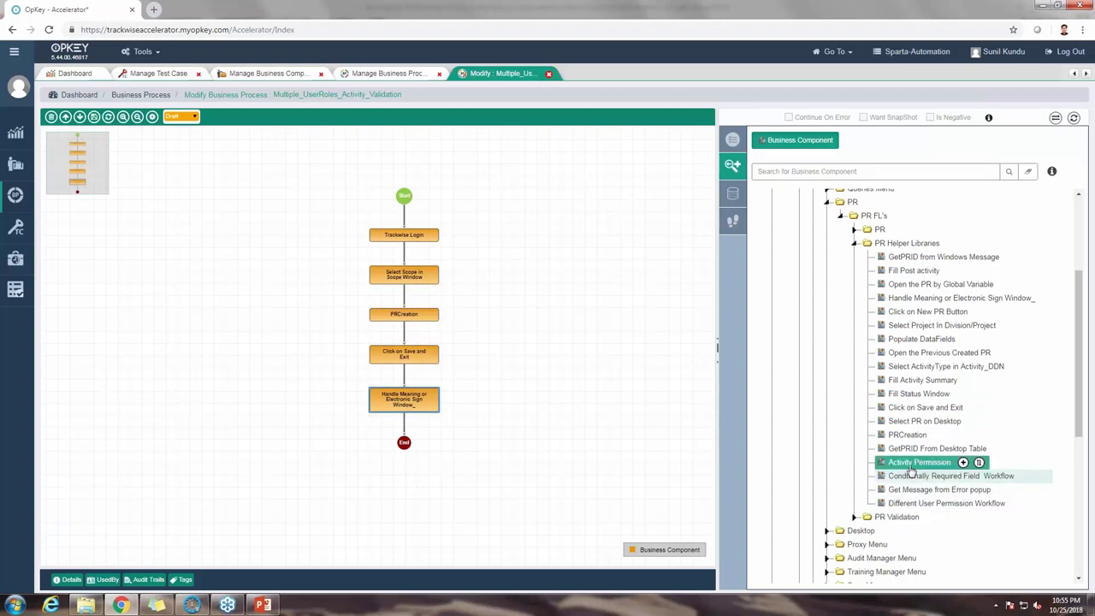
pyautogui.click(855, 231)
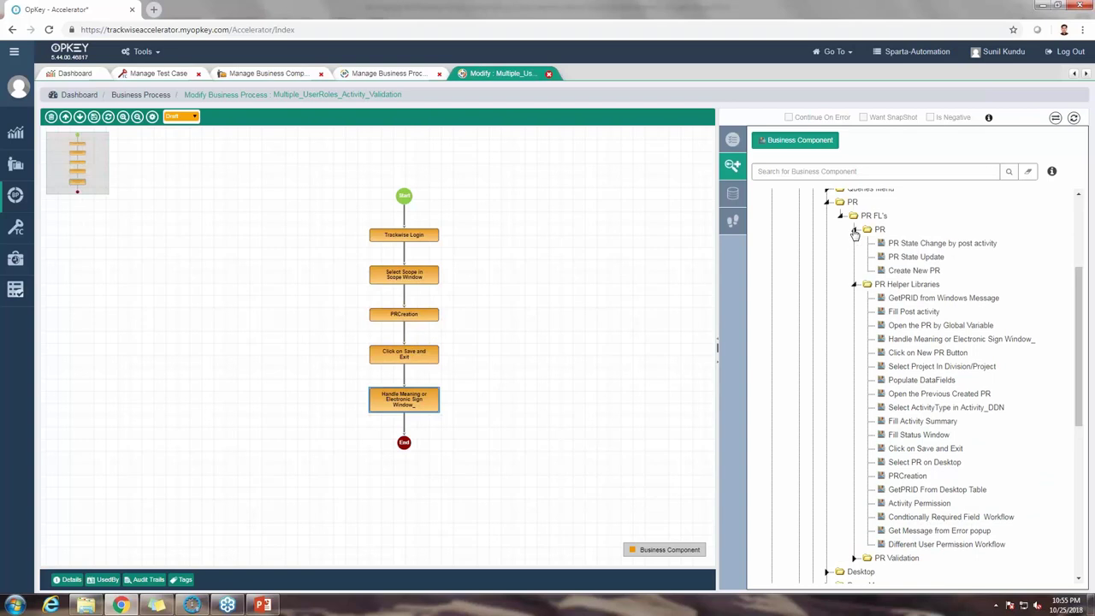
pyautogui.click(855, 231)
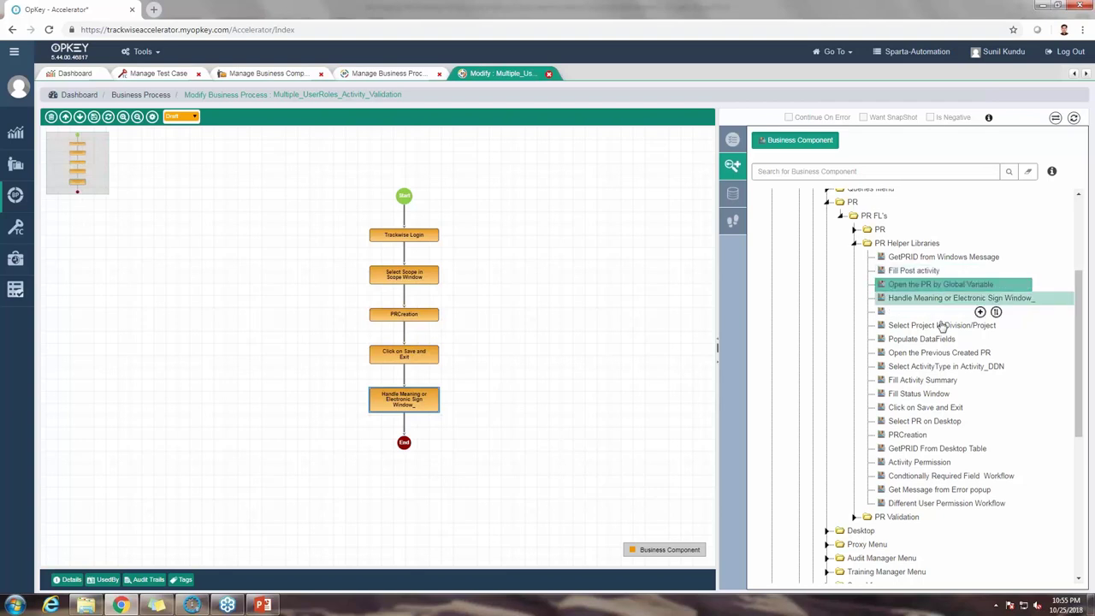
pyautogui.moveTo(943, 354); pyautogui.dragTo(924, 445)
pyautogui.moveTo(921, 339); pyautogui.dragTo(405, 231)
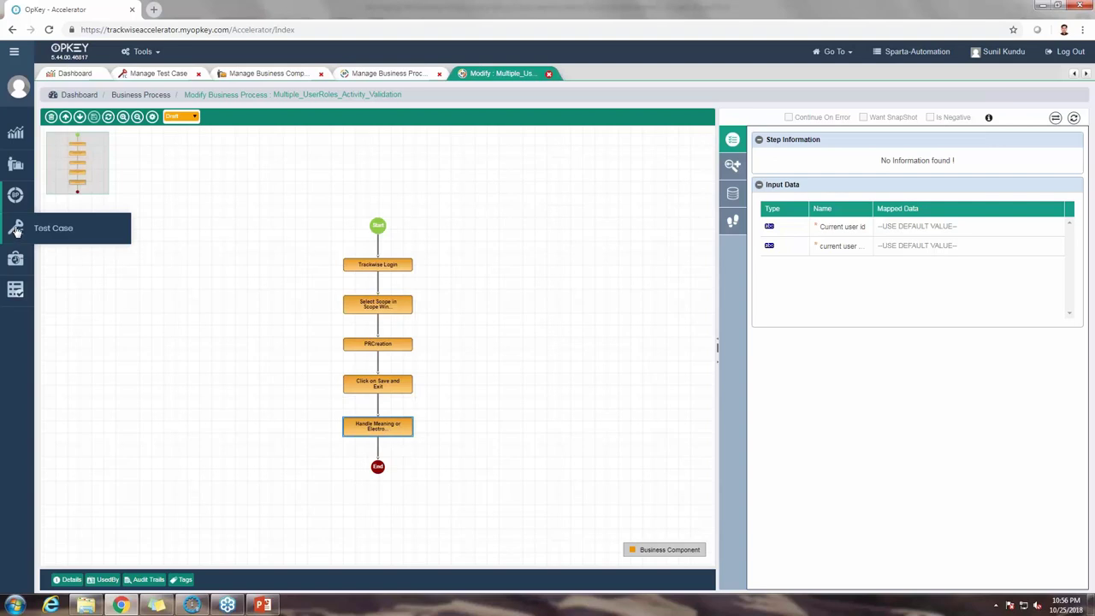
# Step: Create test case 'Multiple_userRoles_Activity' from the Multiple_UserRoles_Activity_Validation process
pyautogui.click(15, 229)
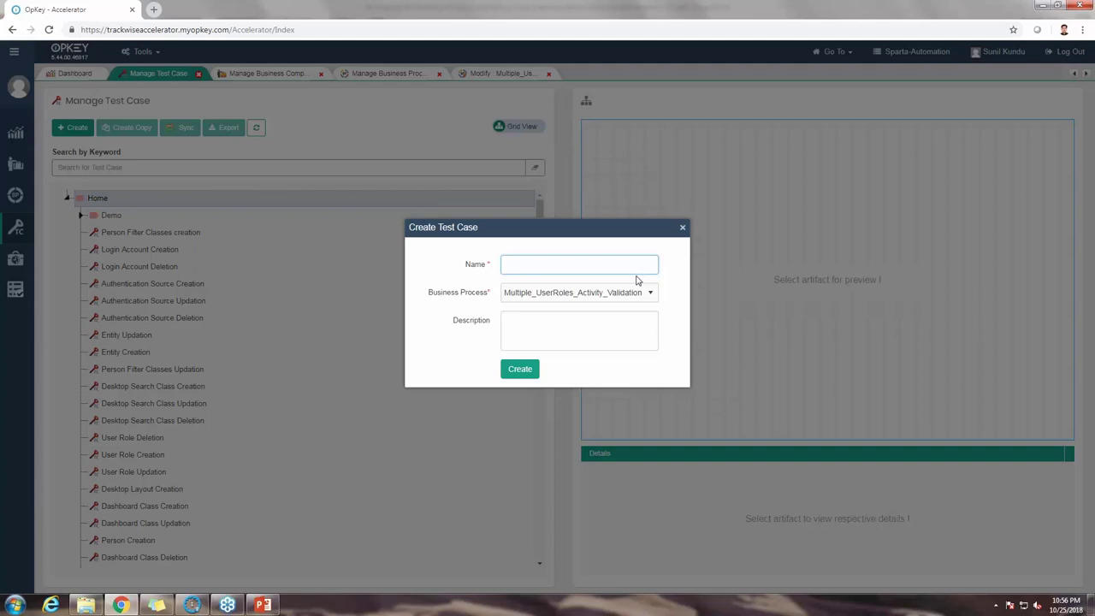
pyautogui.write('Multiple_userRoles_Activity')
pyautogui.click(520, 370)
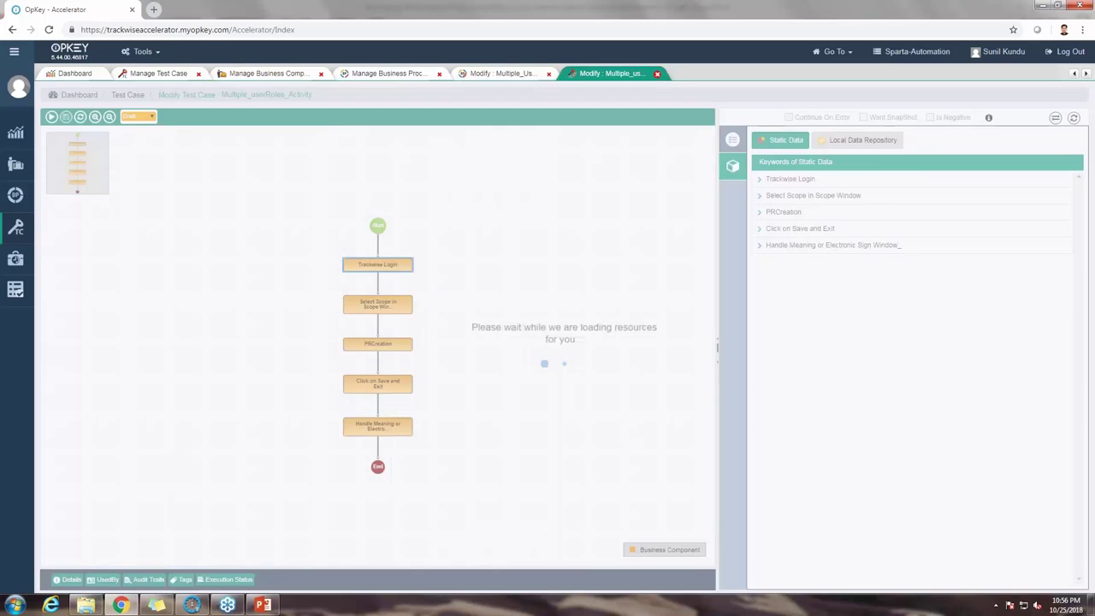
# Step: Expand the Static Data inputs (Trackwise Login, Scope, PRCreation, Save and Exit, Electronic Sign), then show local data repositories
pyautogui.click(733, 168)
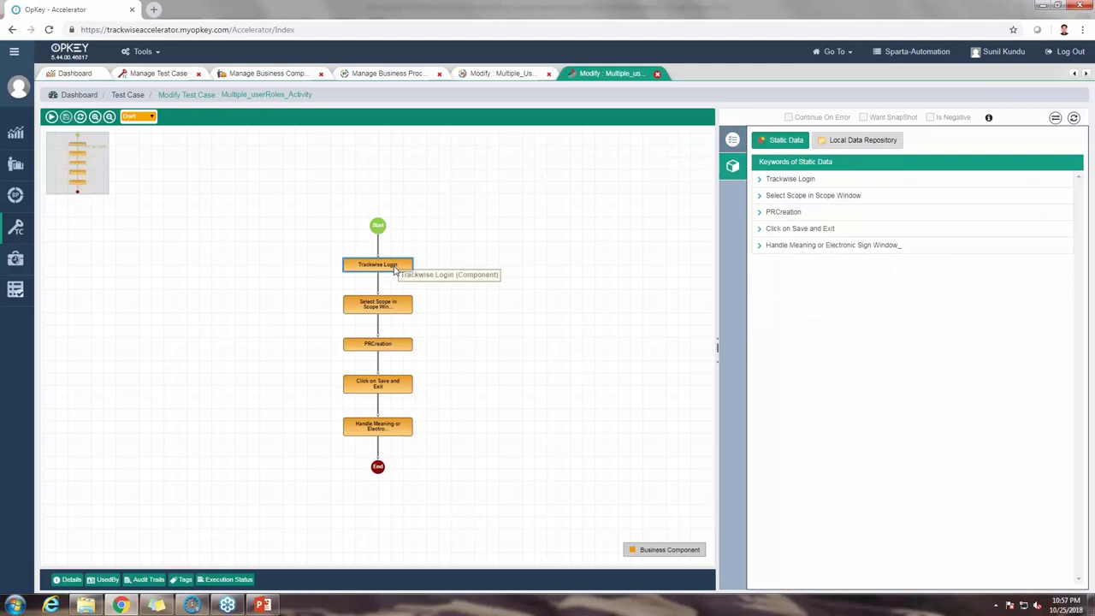
pyautogui.click(760, 182)
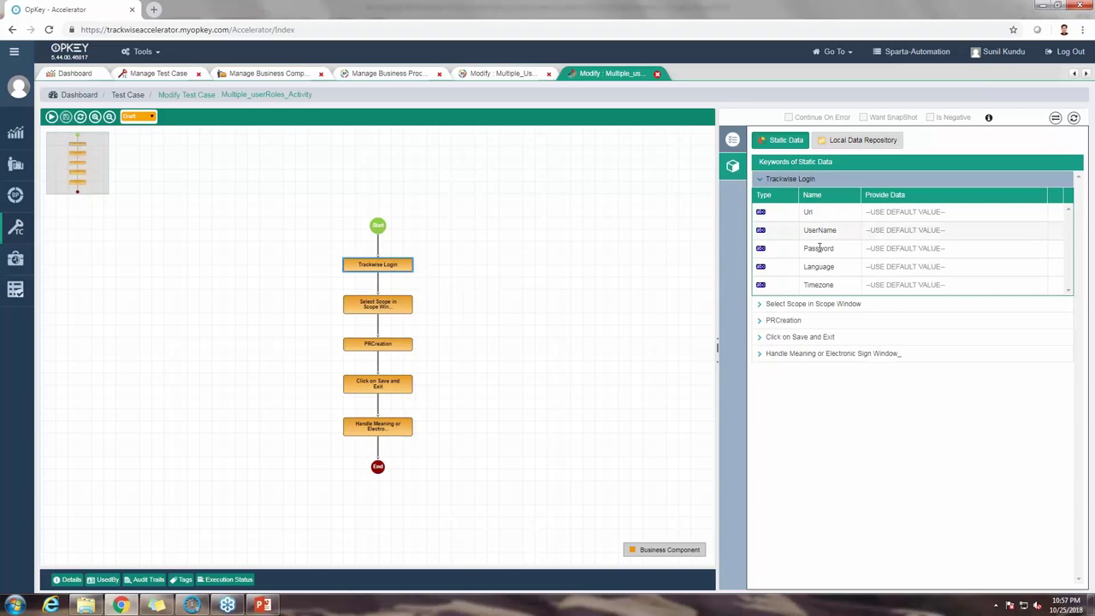
pyautogui.click(759, 305)
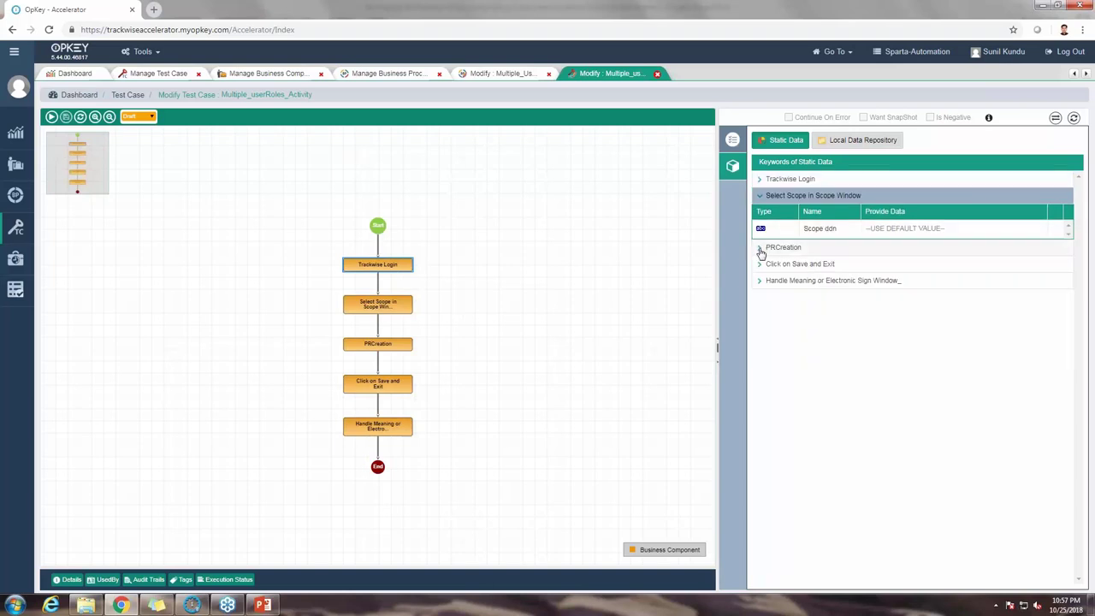
pyautogui.click(761, 250)
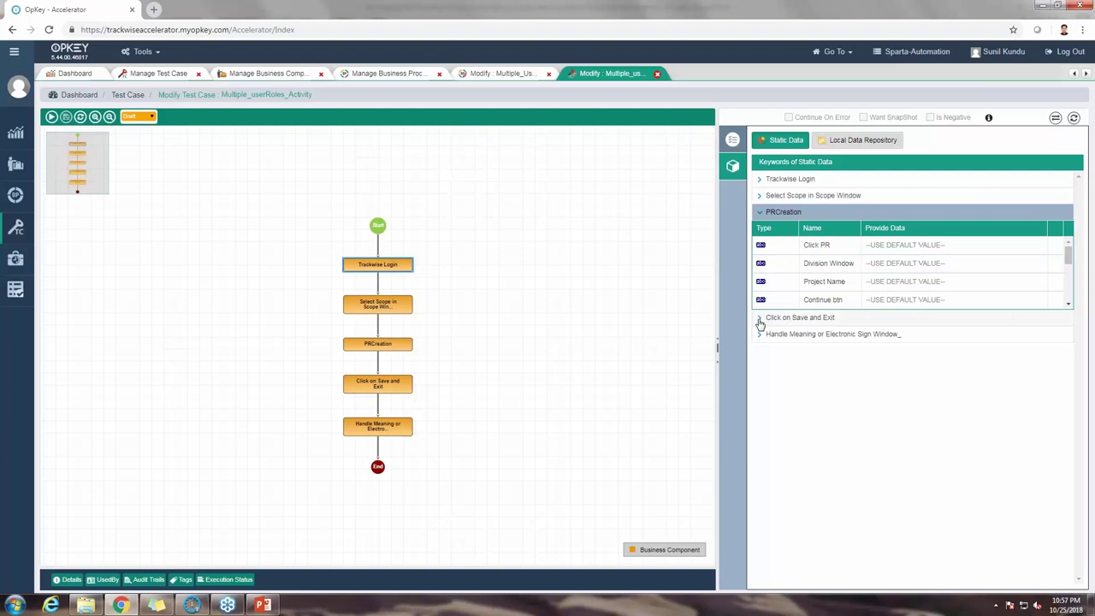
pyautogui.click(759, 321)
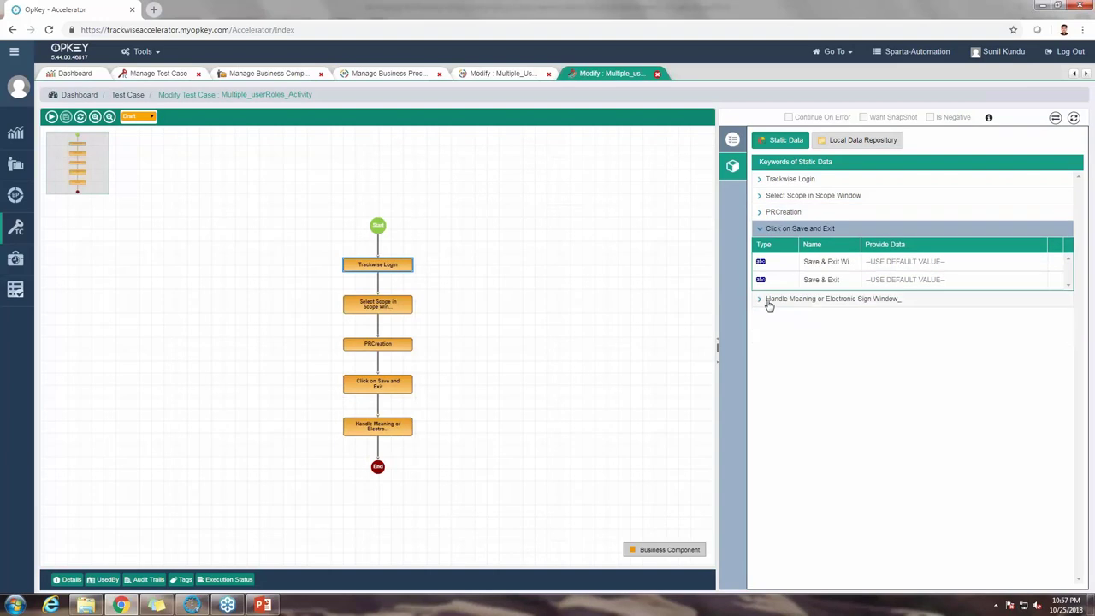
pyautogui.click(759, 299)
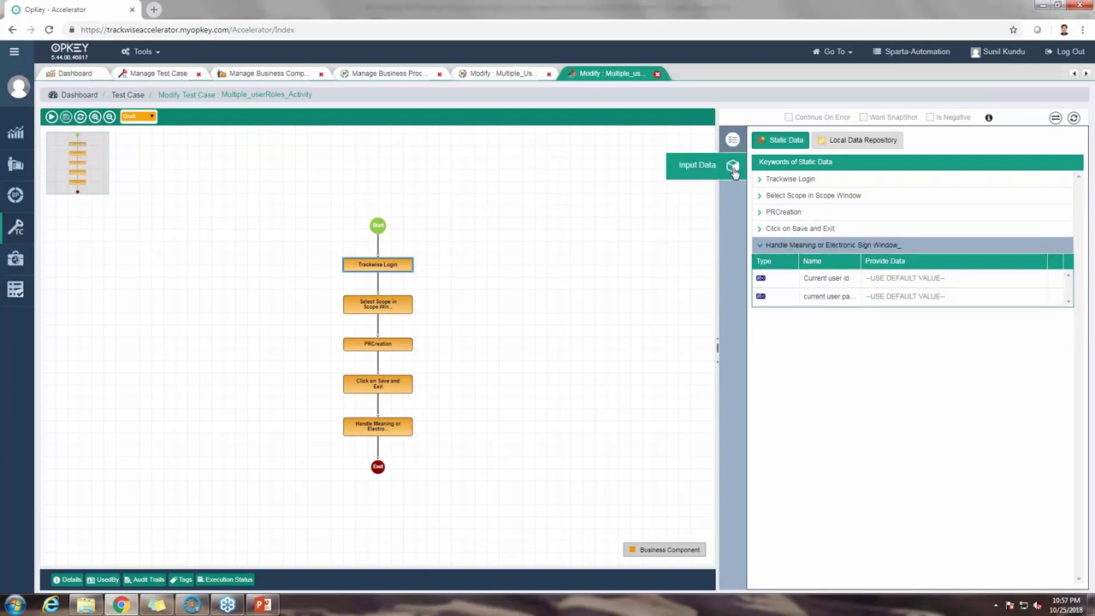
pyautogui.click(867, 142)
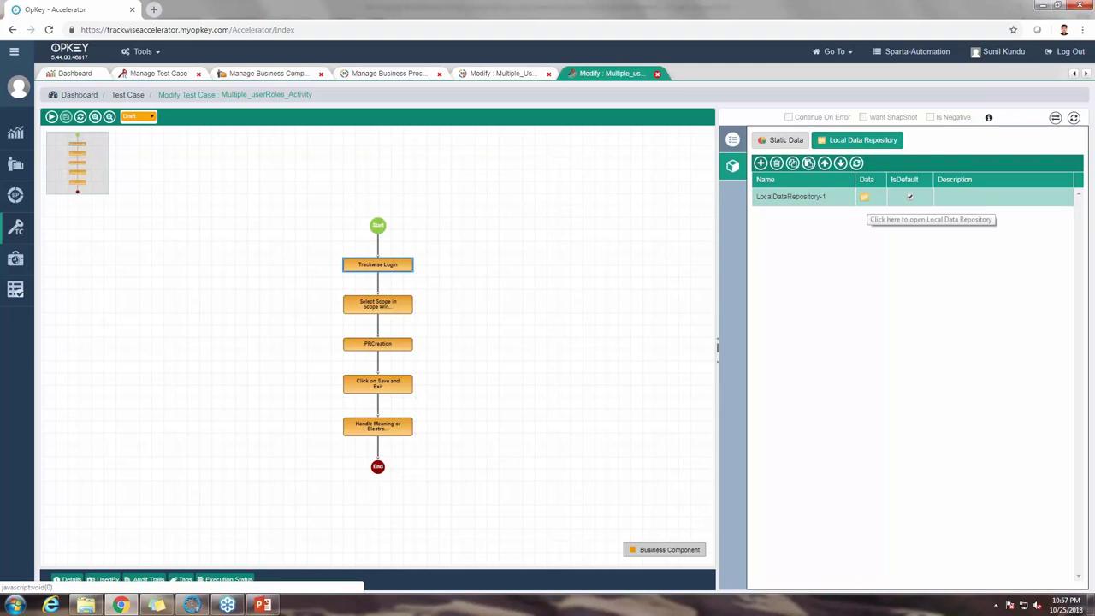
# Step: Open LocalDataRepository-1 for editing and review DataSet-1's empty Url, UserName, Password and Language cells
pyautogui.click(864, 197)
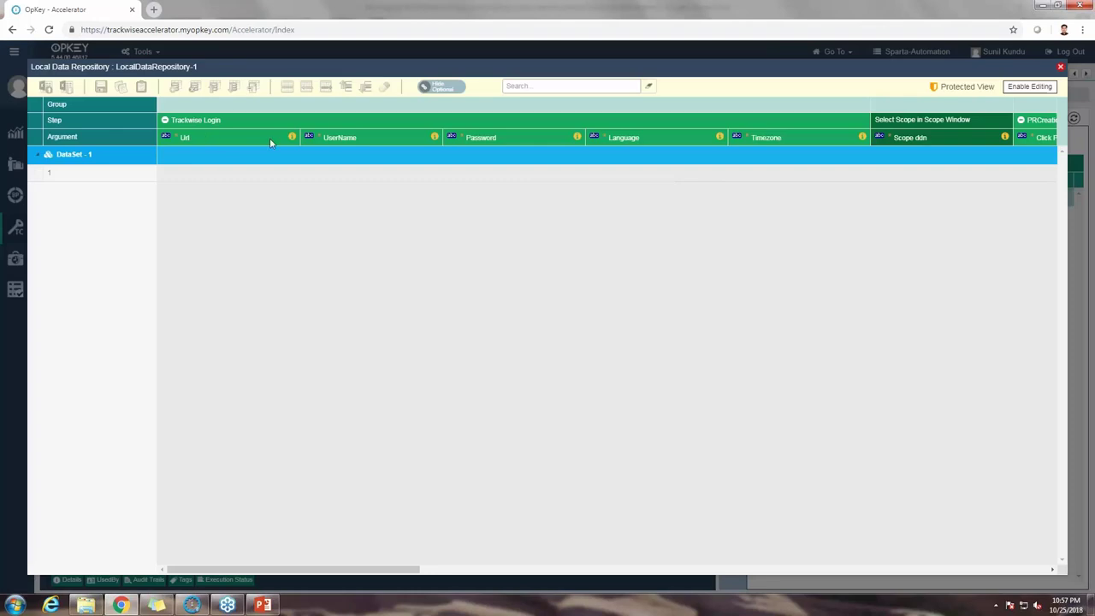
pyautogui.click(1040, 88)
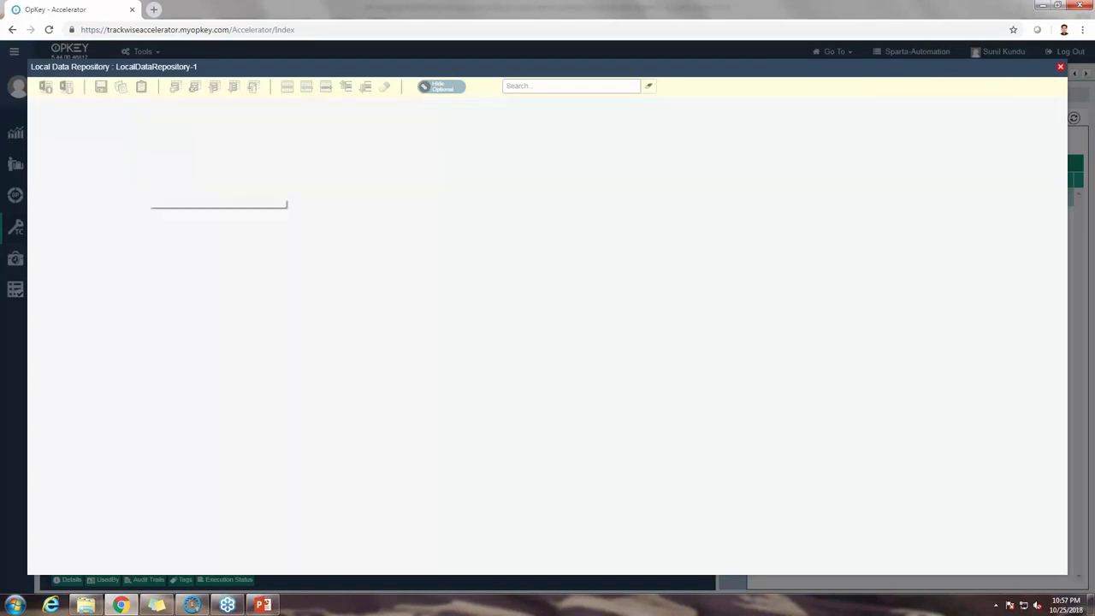
pyautogui.click(213, 160)
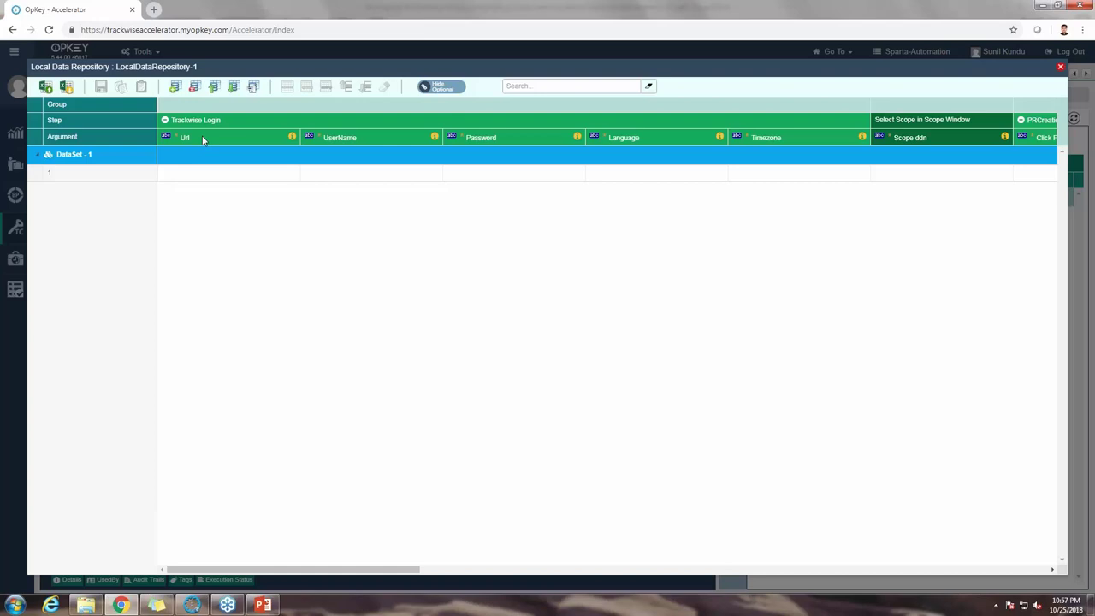
pyautogui.click(192, 177)
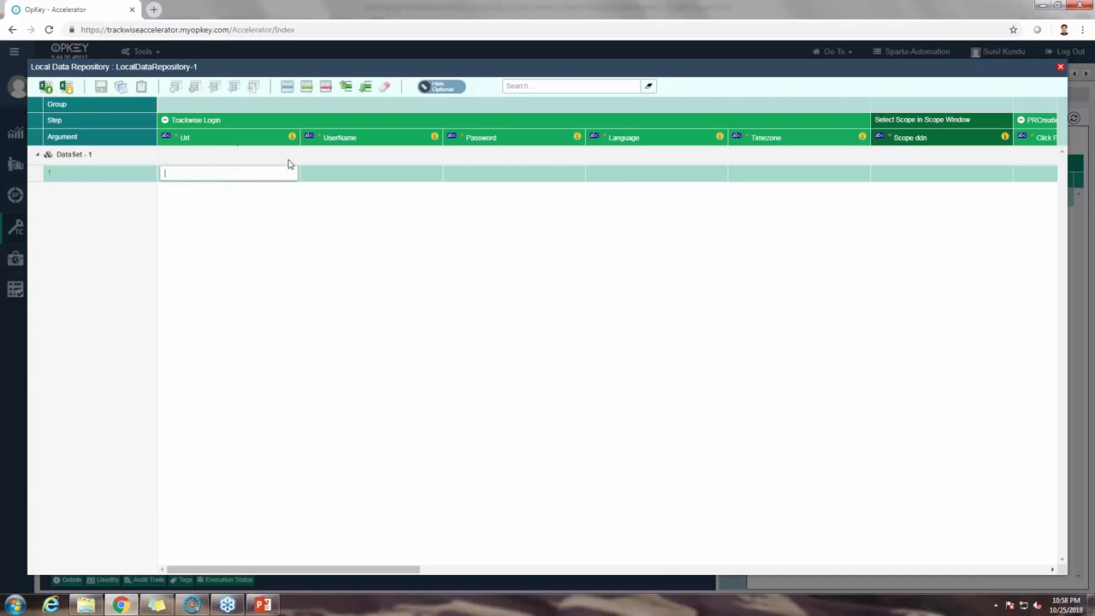
pyautogui.click(371, 174)
pyautogui.click(513, 177)
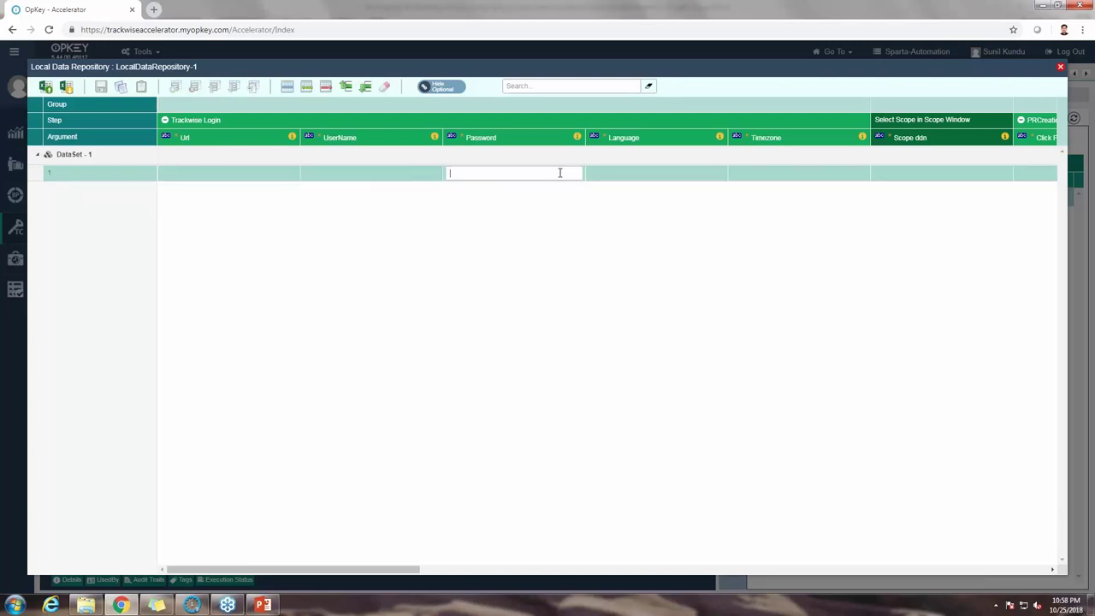
pyautogui.click(643, 175)
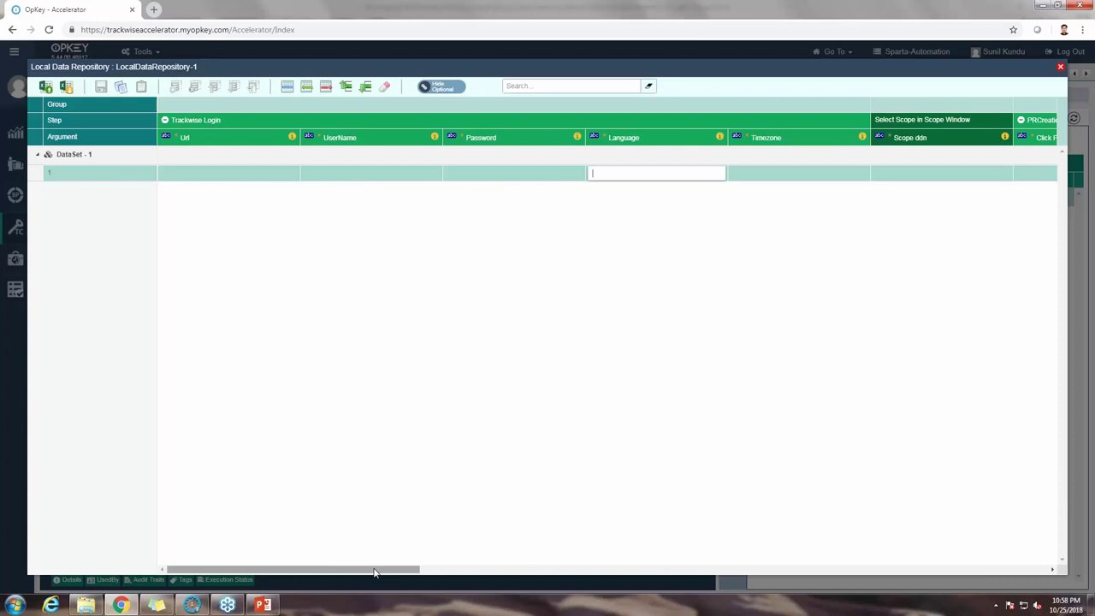
# Step: Scroll right to review the empty PRCreation cells: Click PR, Division Window, Project Name and beyond
pyautogui.moveTo(374, 571); pyautogui.dragTo(537, 572)
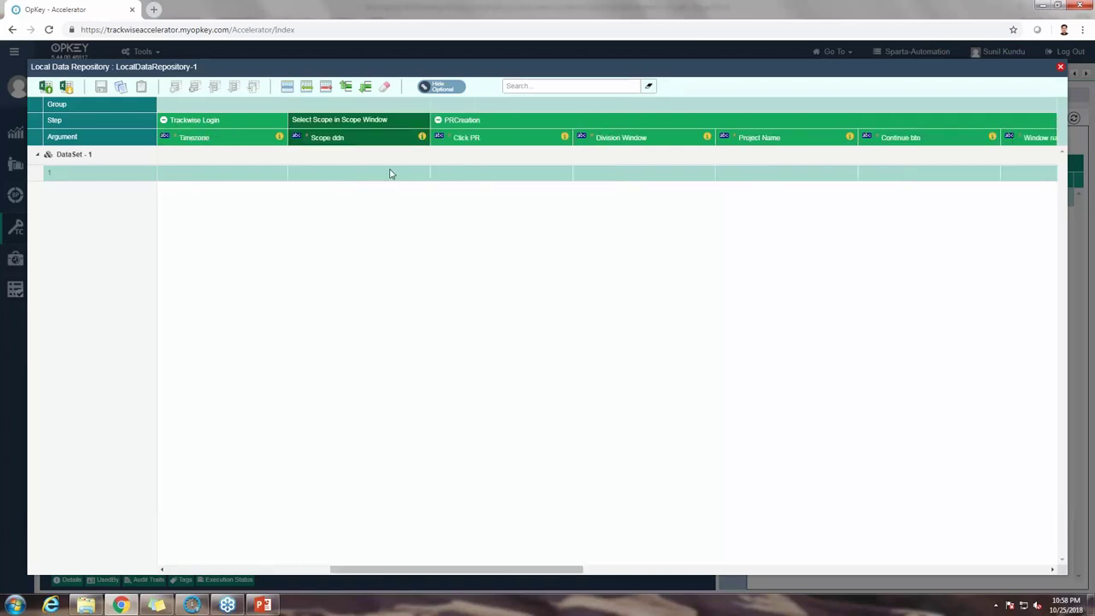
pyautogui.click(491, 172)
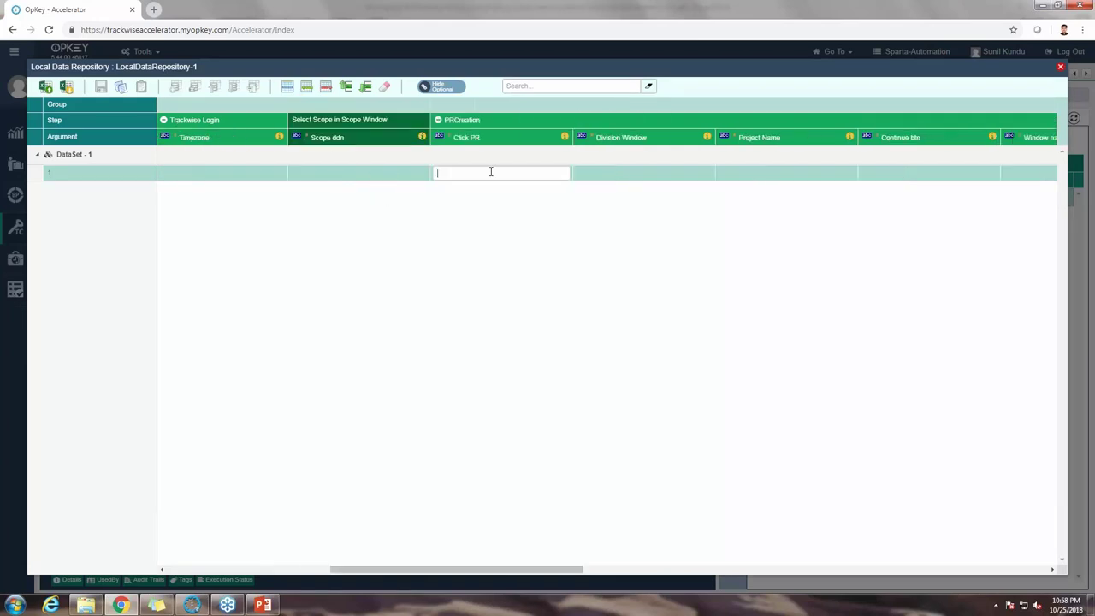
pyautogui.click(648, 171)
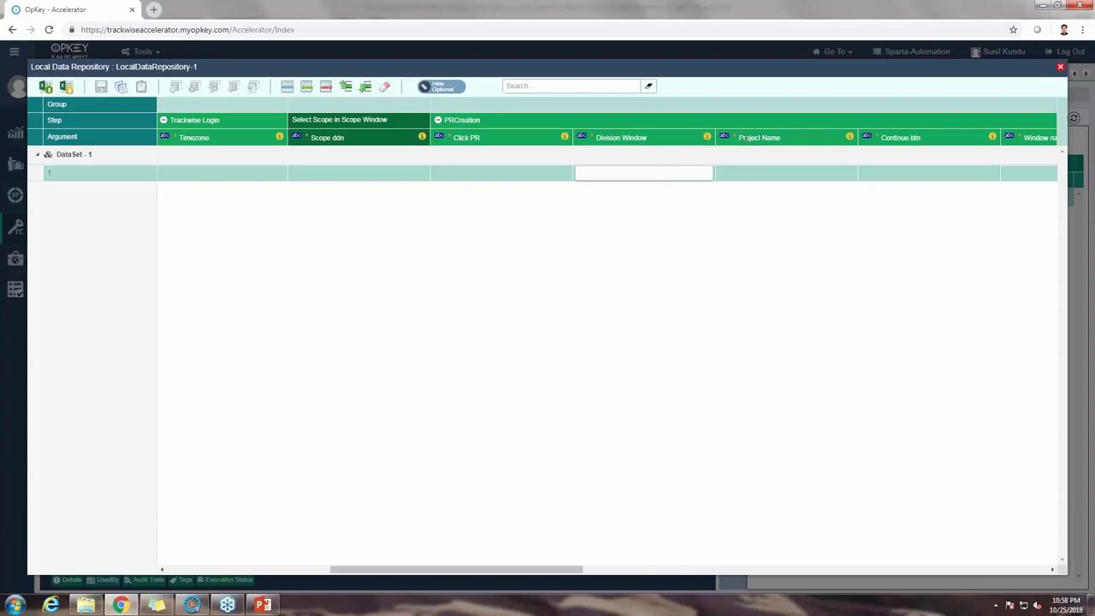
pyautogui.doubleClick(759, 137)
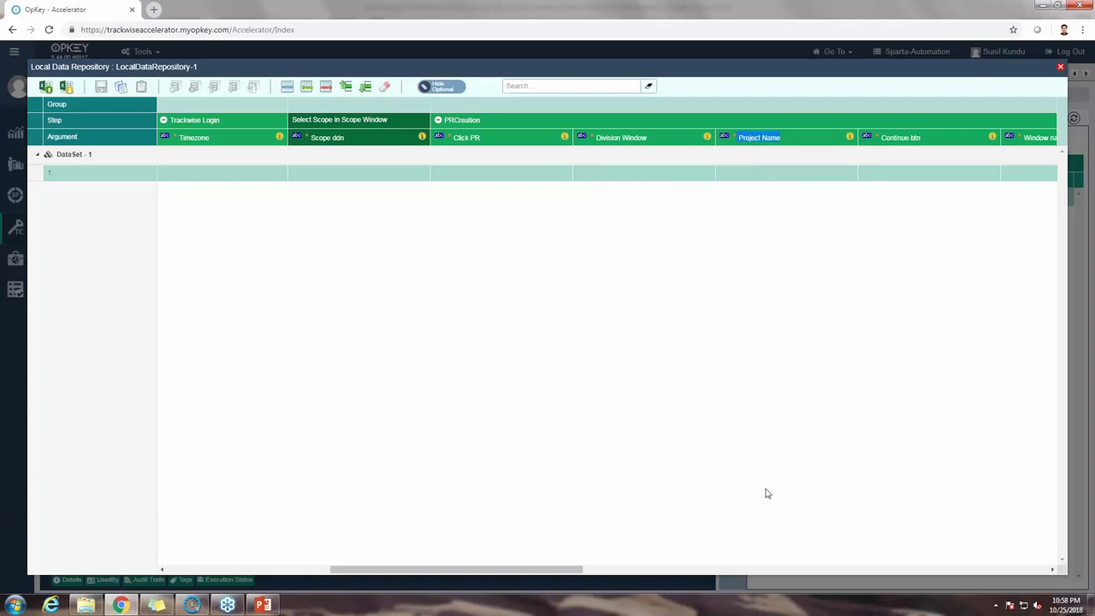
pyautogui.click(591, 572)
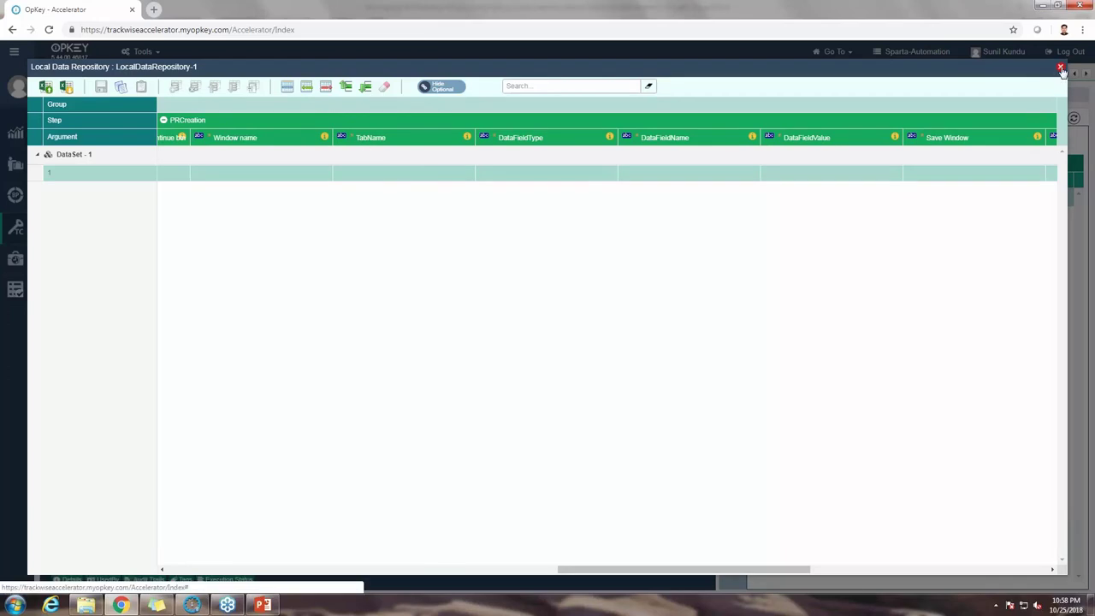
# Step: Close the data repository and switch Multiple_userRoles_Activity from Draft to Published, confirming the change
pyautogui.click(1060, 67)
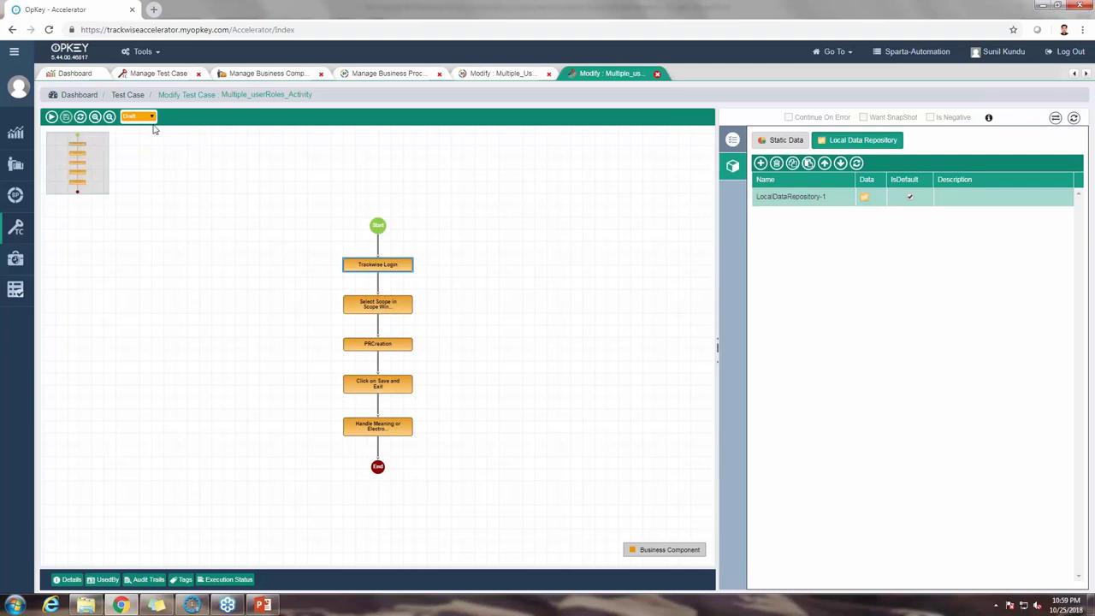
pyautogui.click(151, 119)
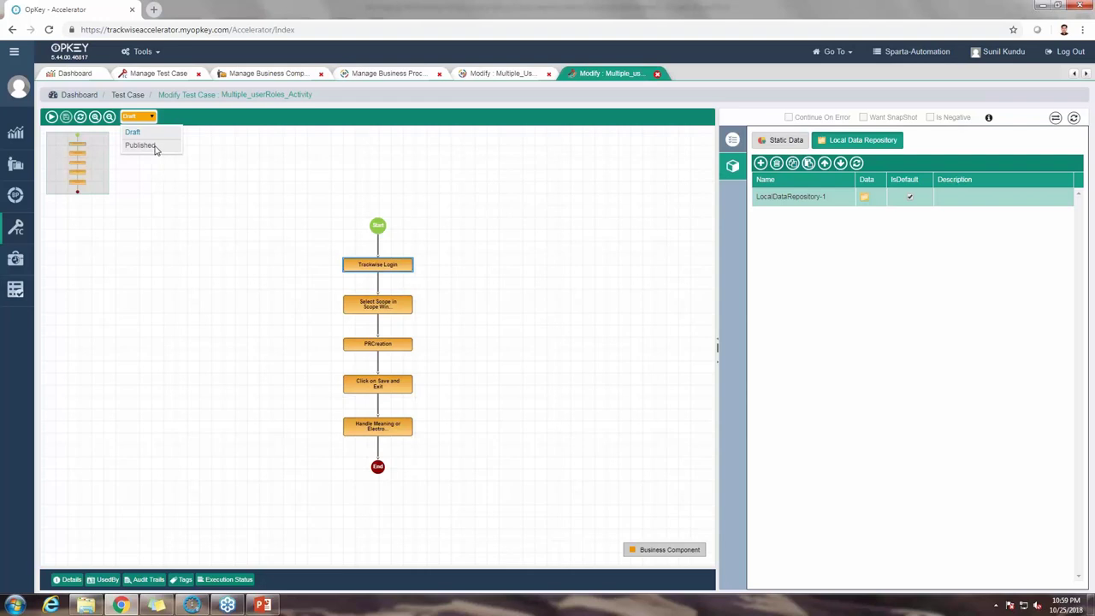
pyautogui.click(141, 145)
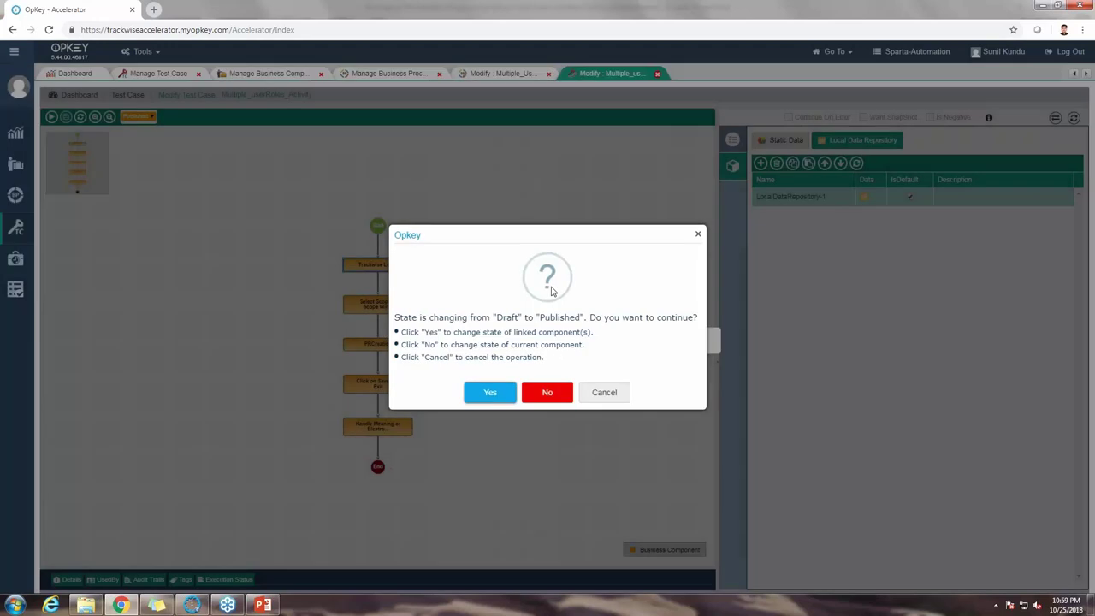
pyautogui.click(489, 392)
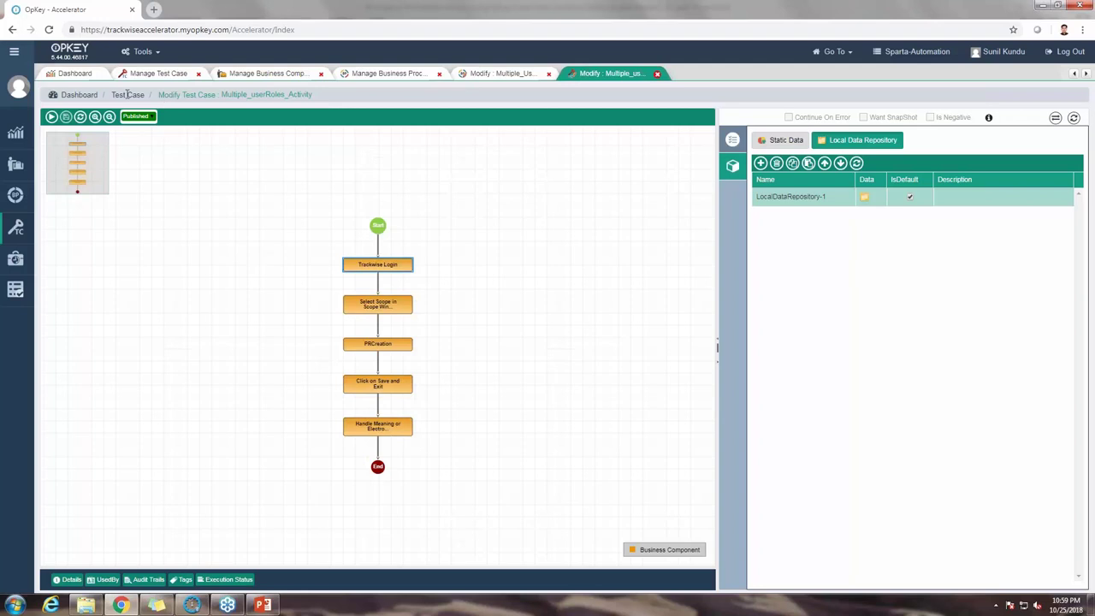
# Step: Search test cases for 'workflow' and open Activity Permission Validation Workflow, scrolling through its flow
pyautogui.click(15, 230)
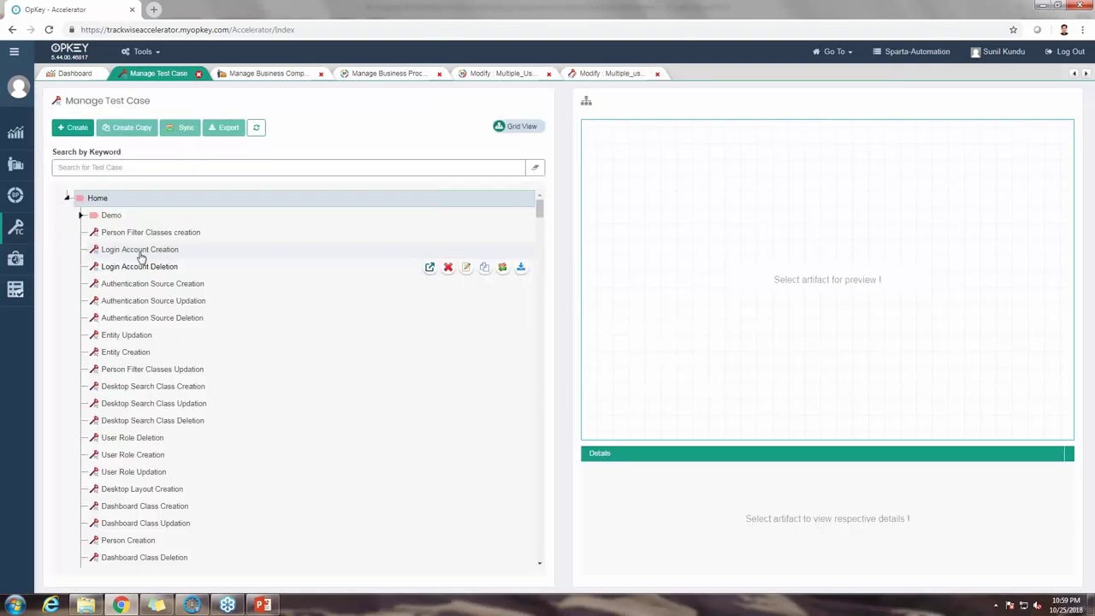
pyautogui.click(137, 167)
pyautogui.write('workflow')
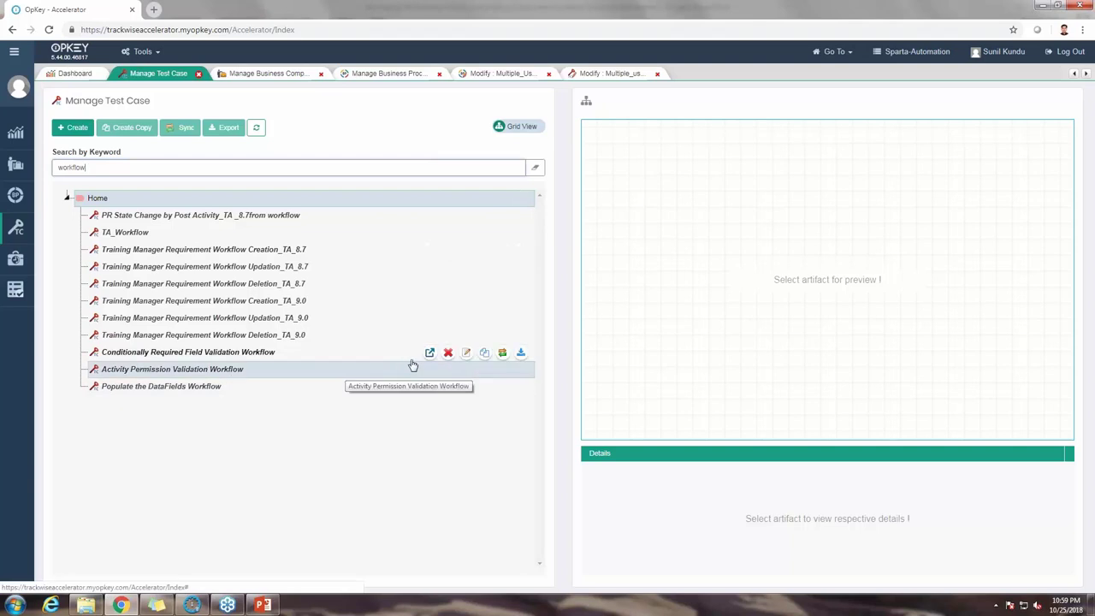
pyautogui.click(429, 371)
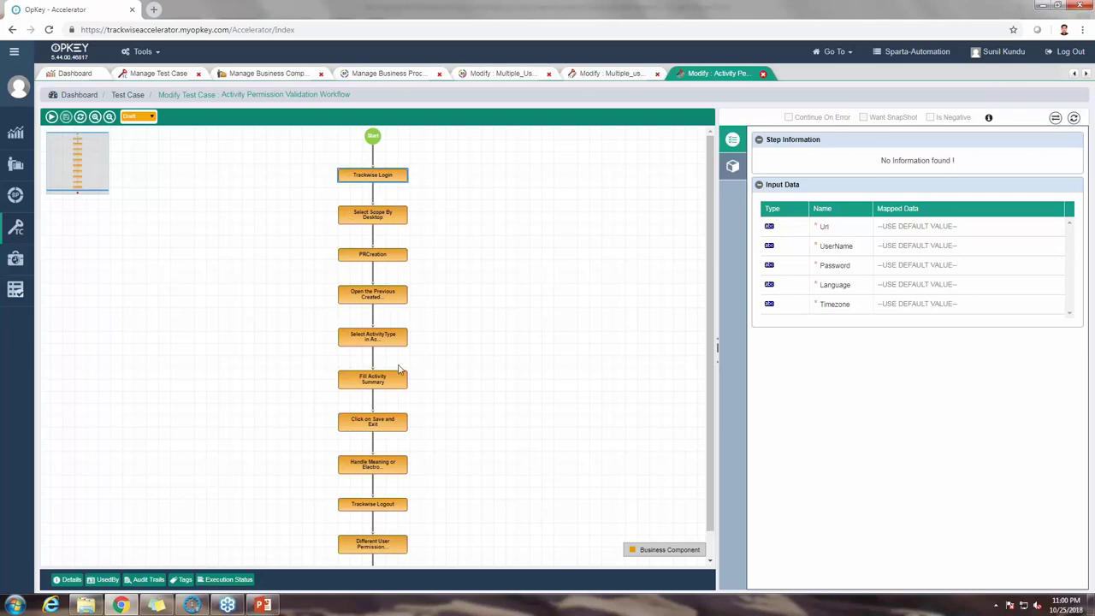
pyautogui.scroll(-1, 398, 370)
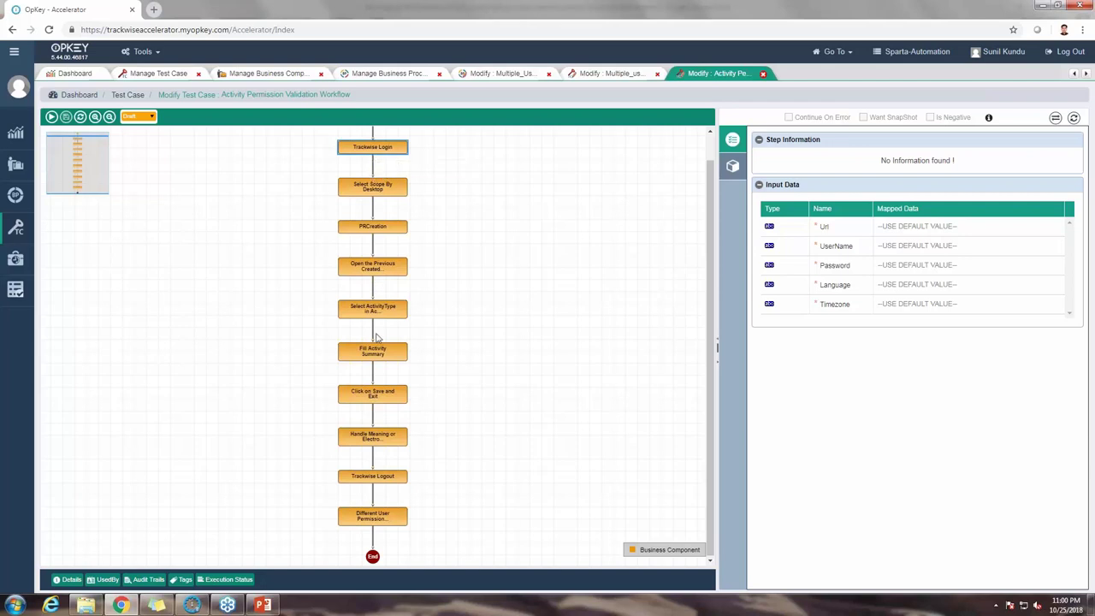
pyautogui.scroll(1, 377, 338)
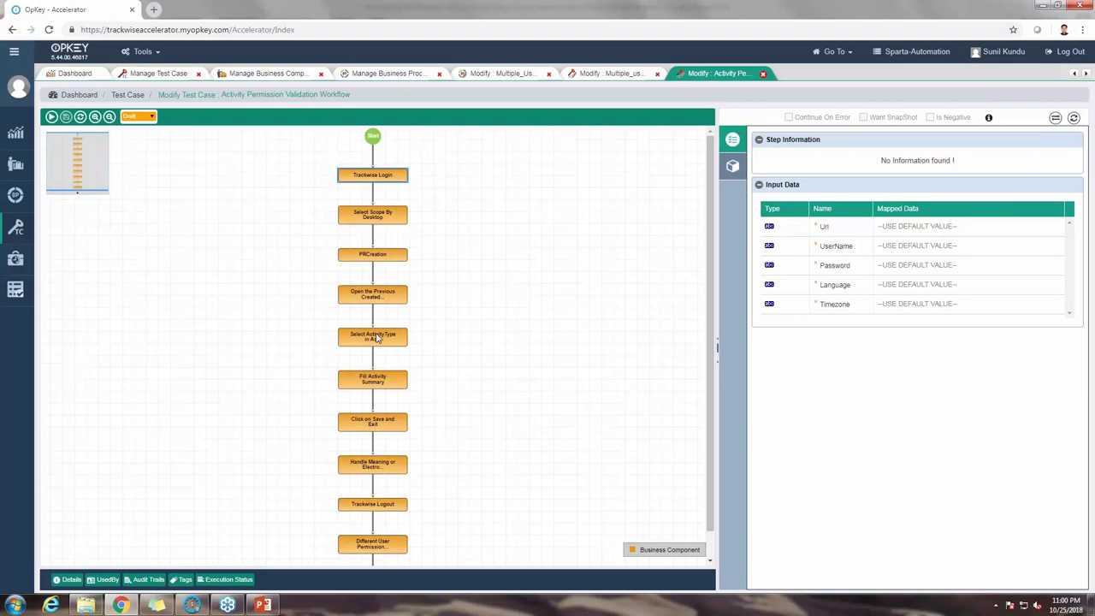
pyautogui.scroll(-1, 382, 215)
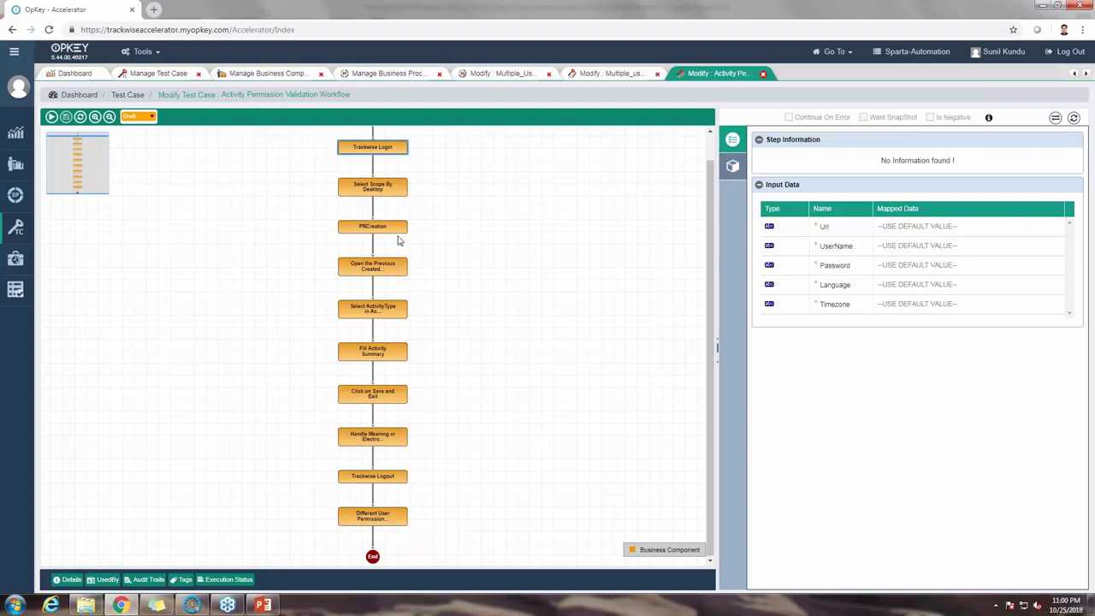
pyautogui.scroll(1, 398, 240)
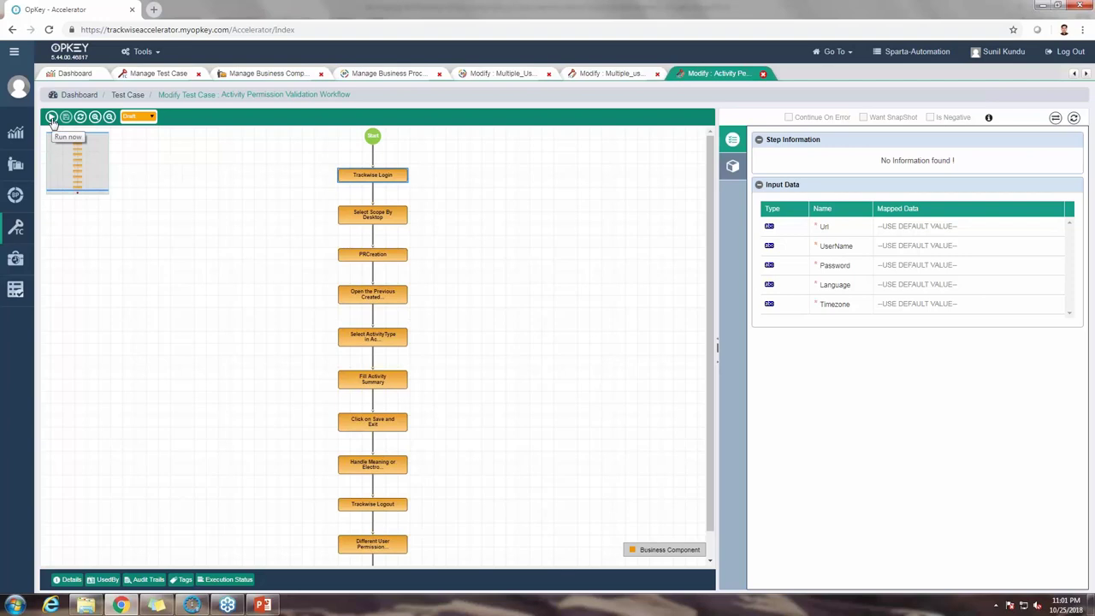
# Step: Set up a Run Now on the Webinar build and trackwise_agent with advanced settings, reaching Global Variables
pyautogui.click(51, 118)
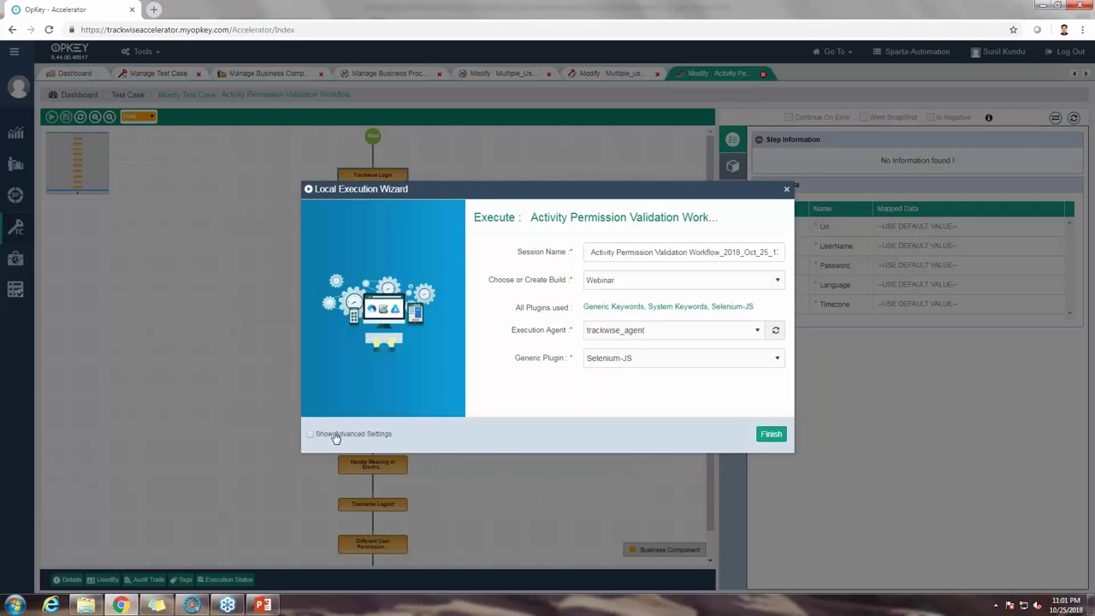
pyautogui.click(336, 436)
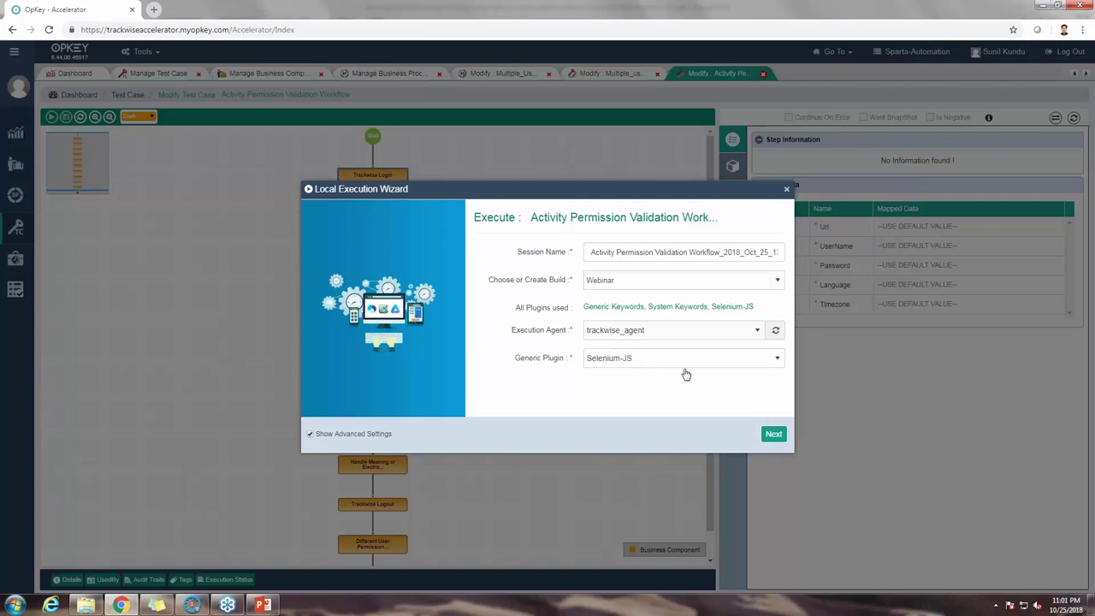
pyautogui.click(774, 434)
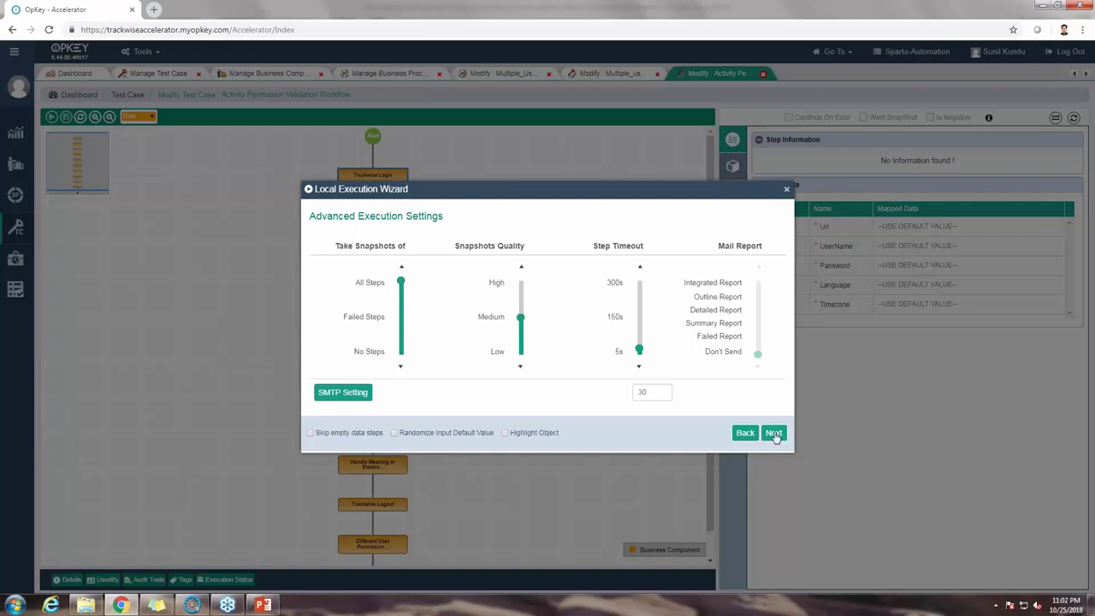
pyautogui.click(774, 435)
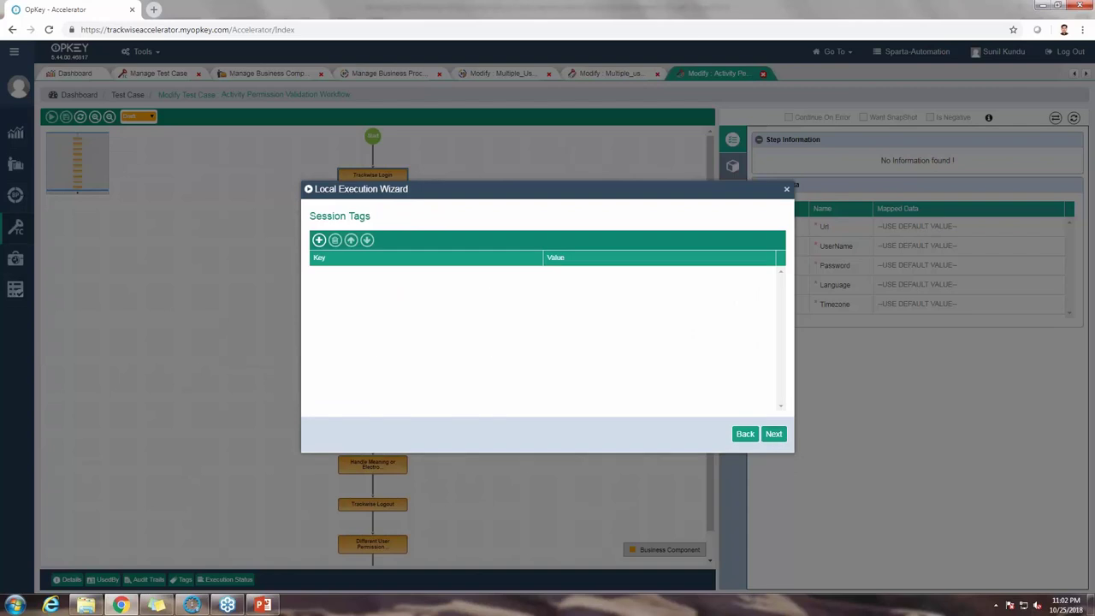
pyautogui.click(774, 435)
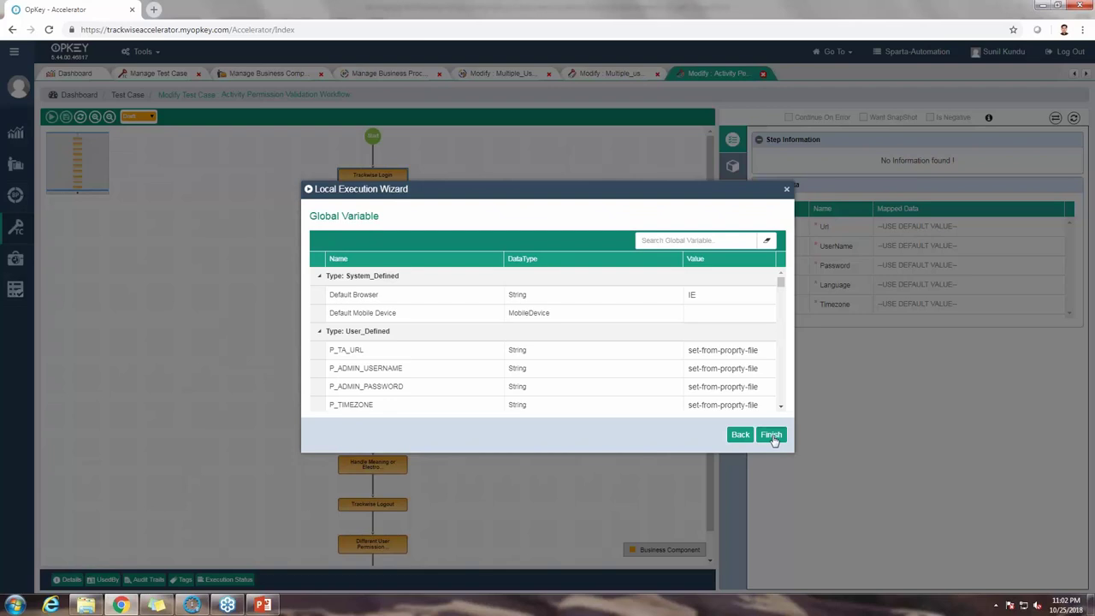
# Step: Finish the wizard to launch the run and expand the workflow node to list its ten steps
pyautogui.click(772, 436)
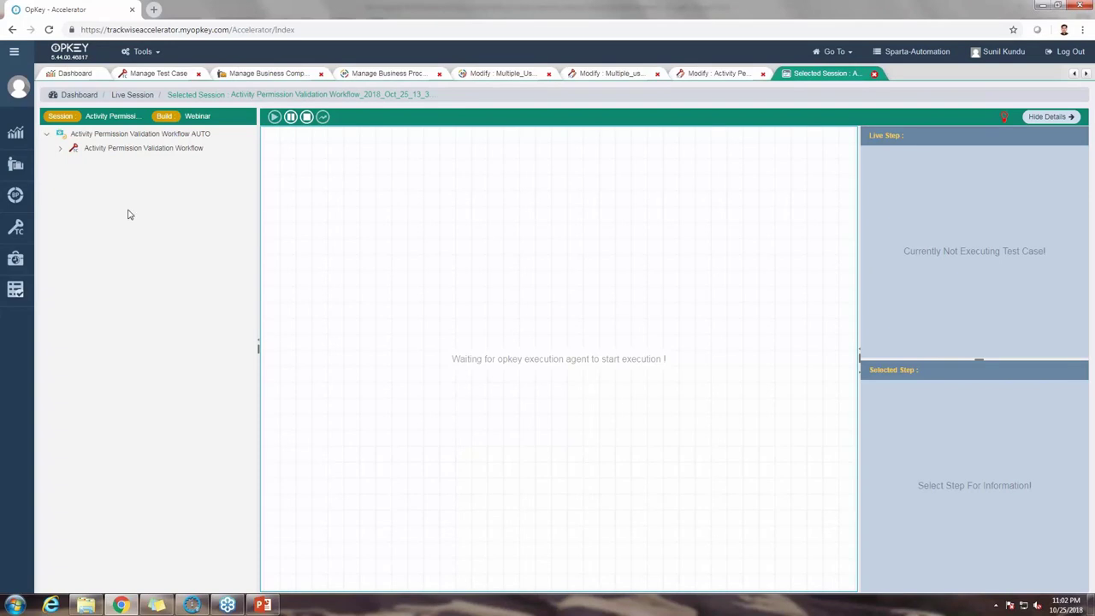
pyautogui.click(61, 151)
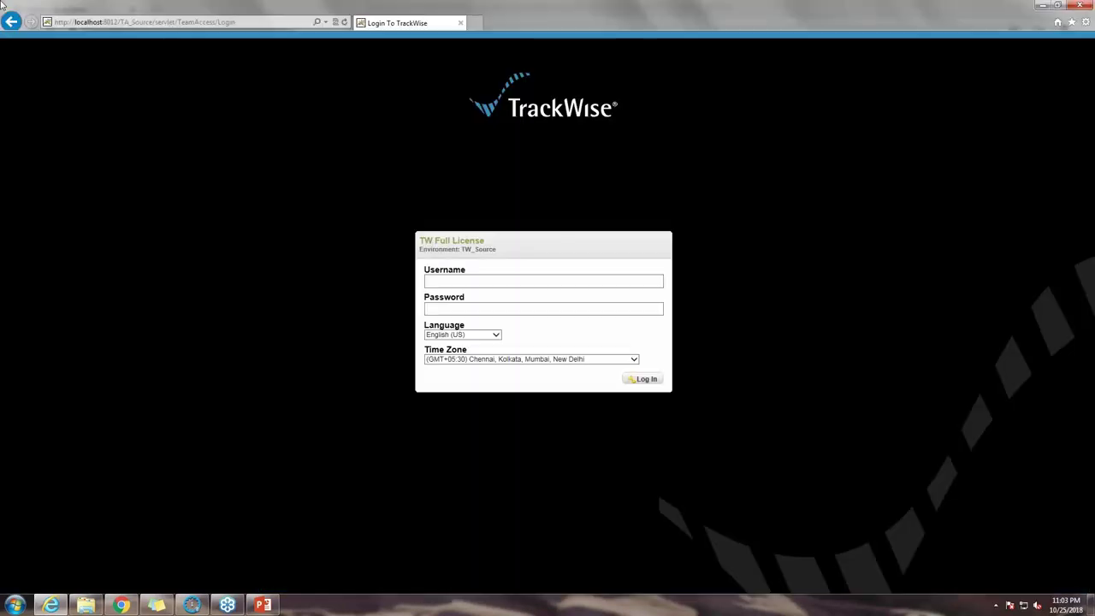
# Step: Log into TrackWise TW_Source with the administrator username and password
pyautogui.write('admin')
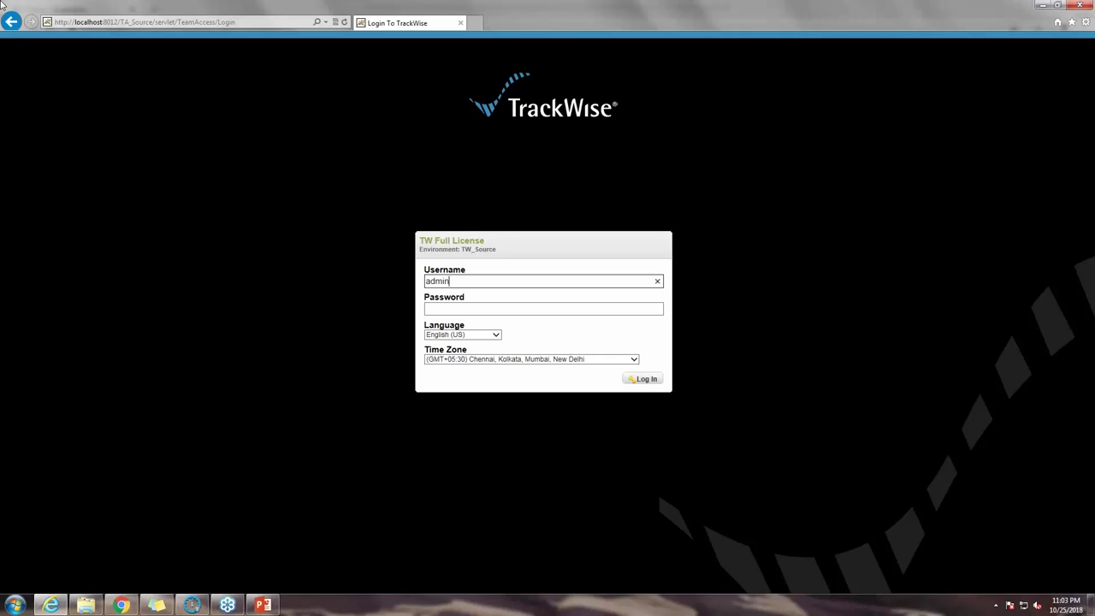
pyautogui.press('Tab')
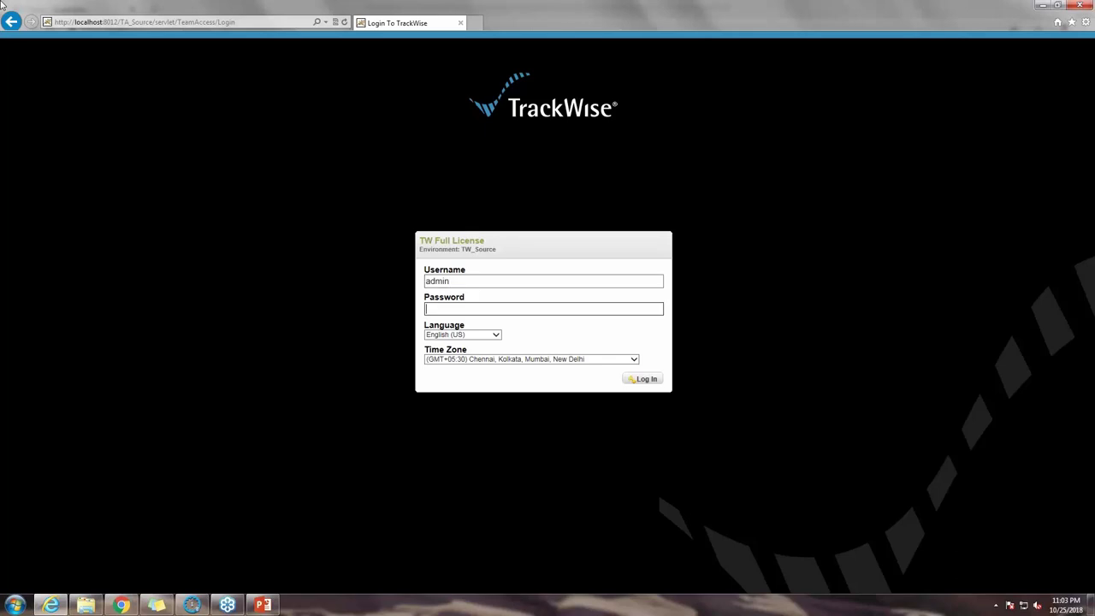
pyautogui.write('admin')
pyautogui.press('Tab')
pyautogui.press('Return')
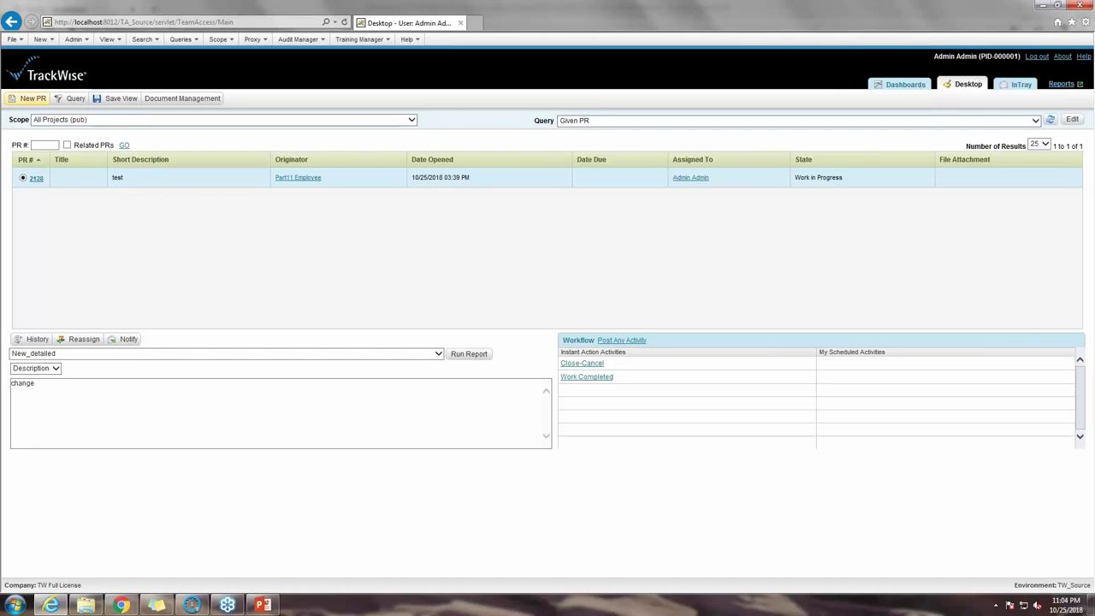
# Step: Create a new ActivityFlow PR with short description 'test' and save it
pyautogui.click(30, 99)
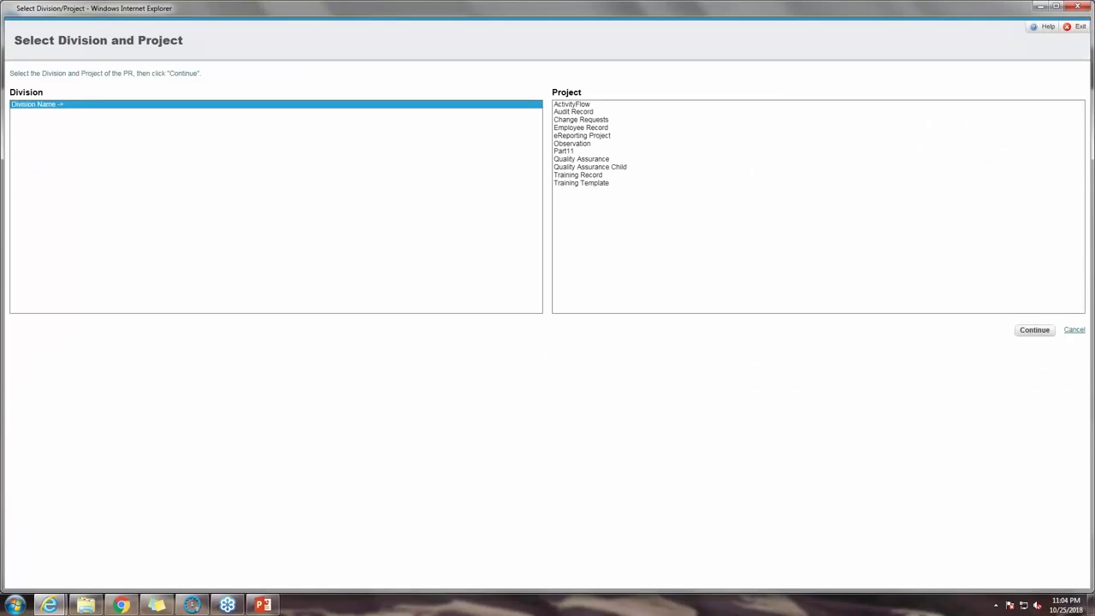
pyautogui.click(571, 104)
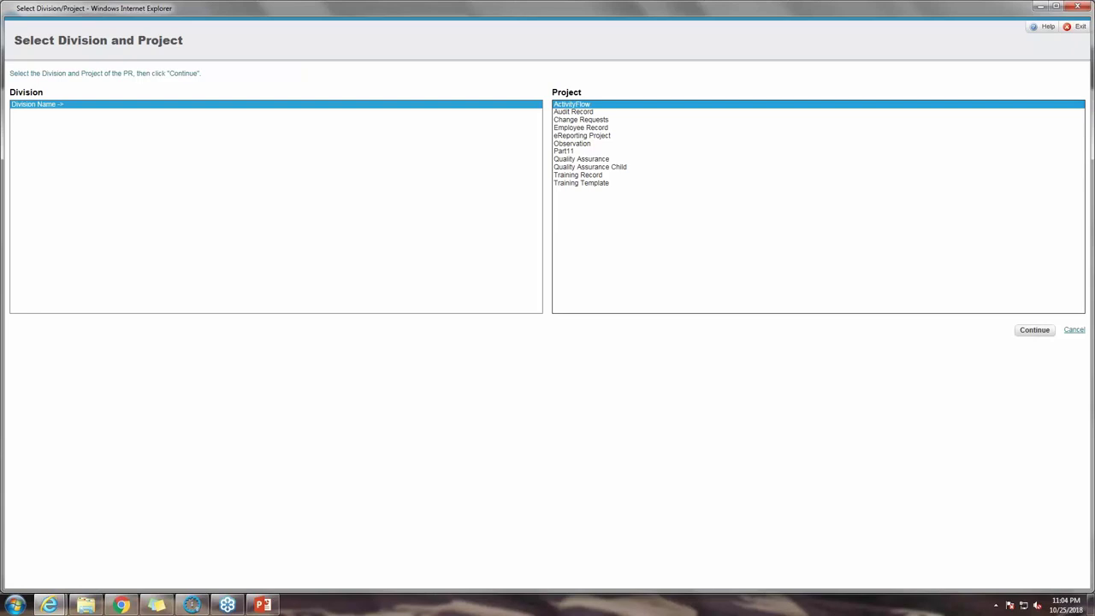
pyautogui.press('Return')
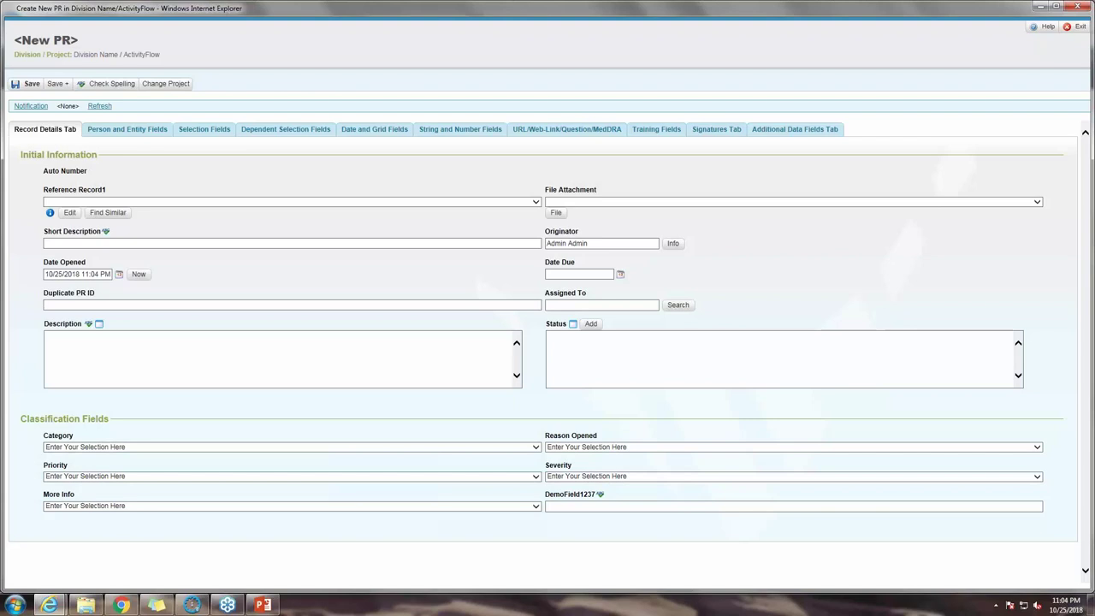
pyautogui.write('test')
pyautogui.press('Tab')
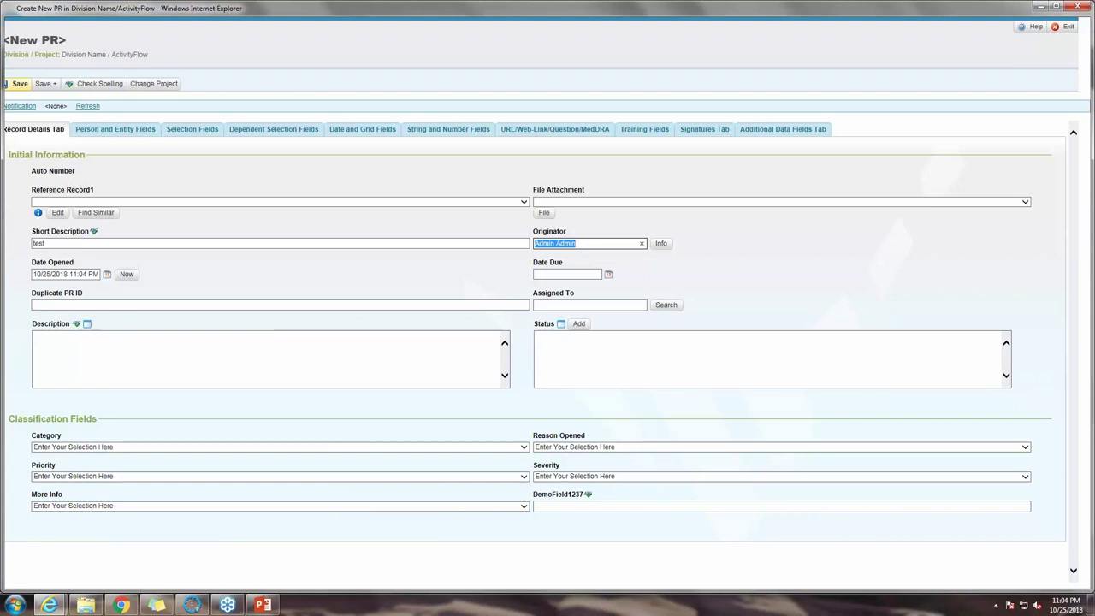
pyautogui.click(19, 83)
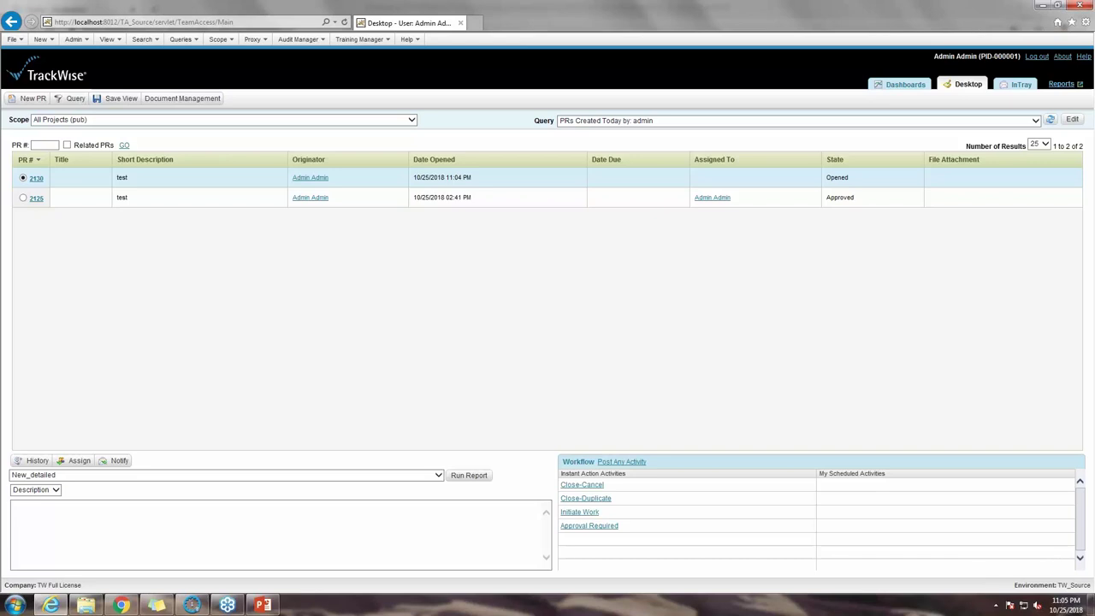
# Step: Search for PR 2130 and open its details
pyautogui.click(44, 145)
pyautogui.write('2130')
pyautogui.press('Return')
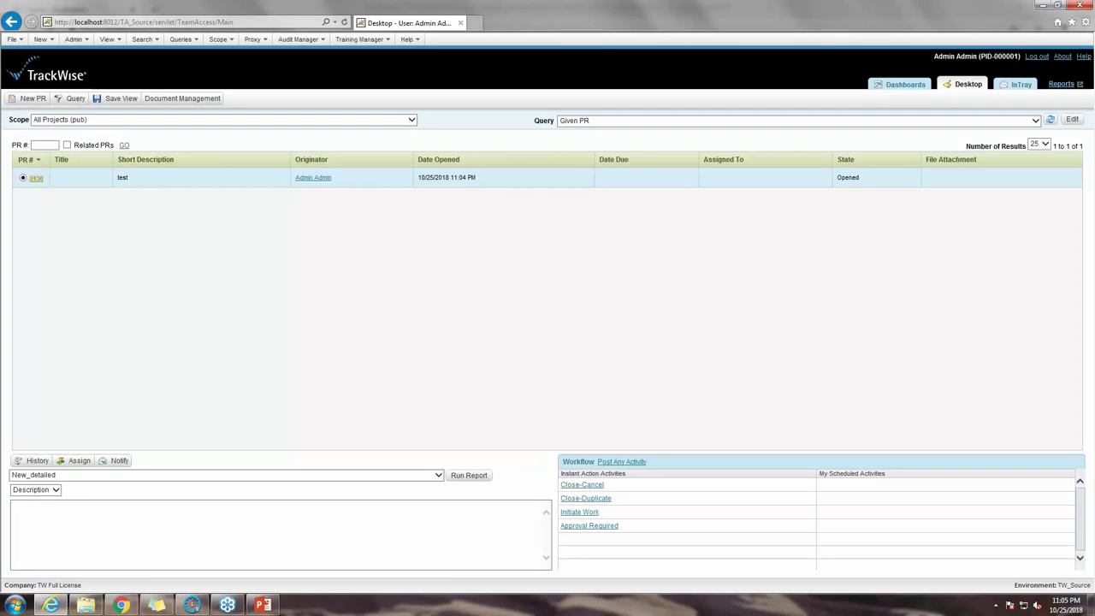
pyautogui.click(36, 178)
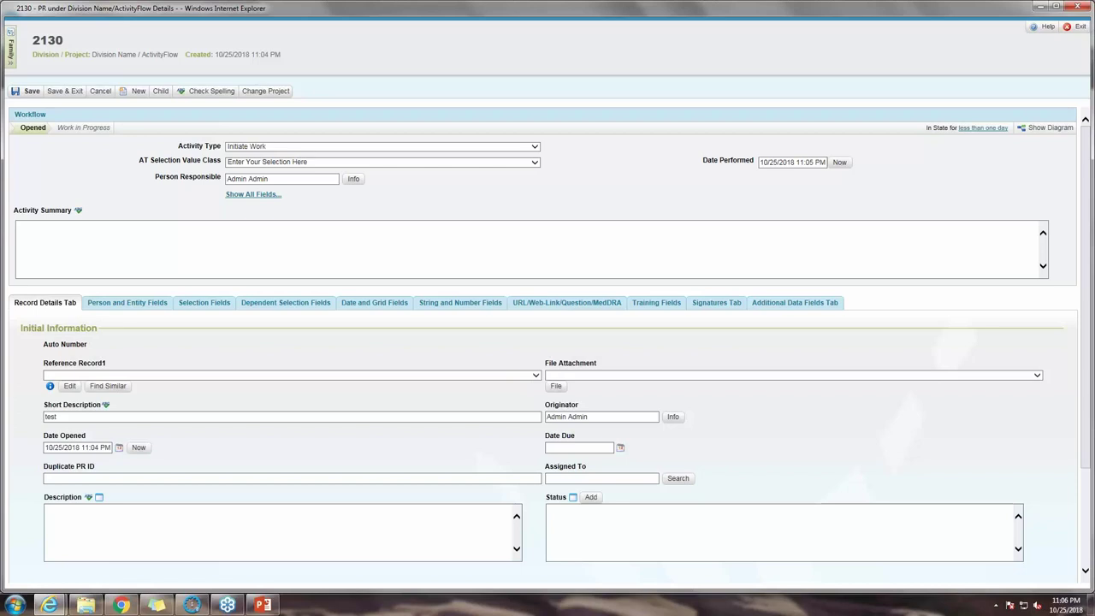
# Step: Save an Initiate Work activity with summary 'Work in Progress' and sign it with the account password
pyautogui.click(530, 248)
pyautogui.write('Work in Progress')
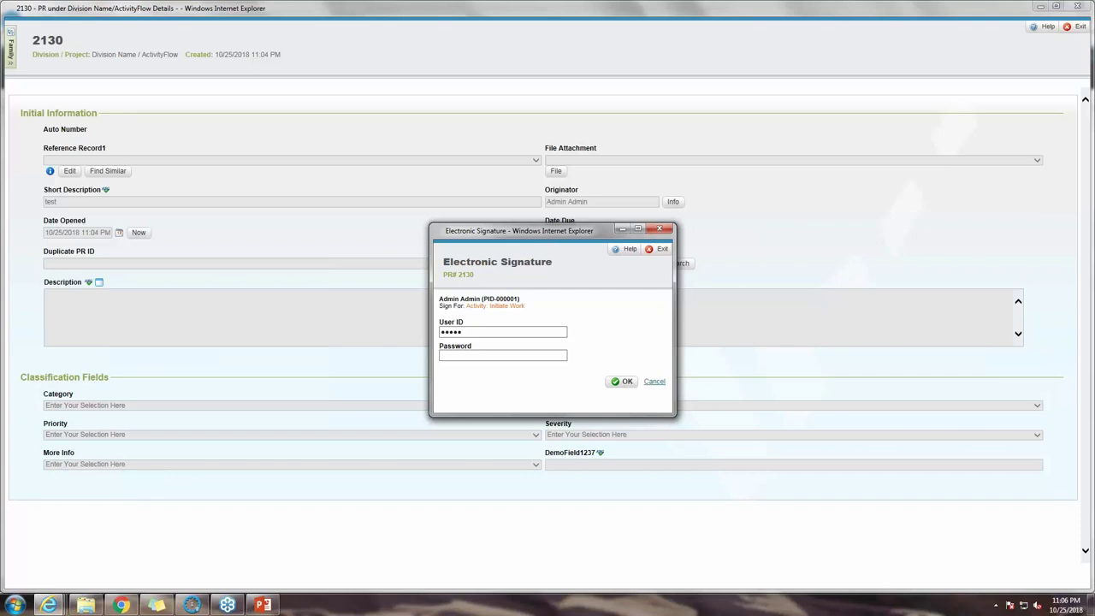
pyautogui.click(502, 356)
pyautogui.write('admin')
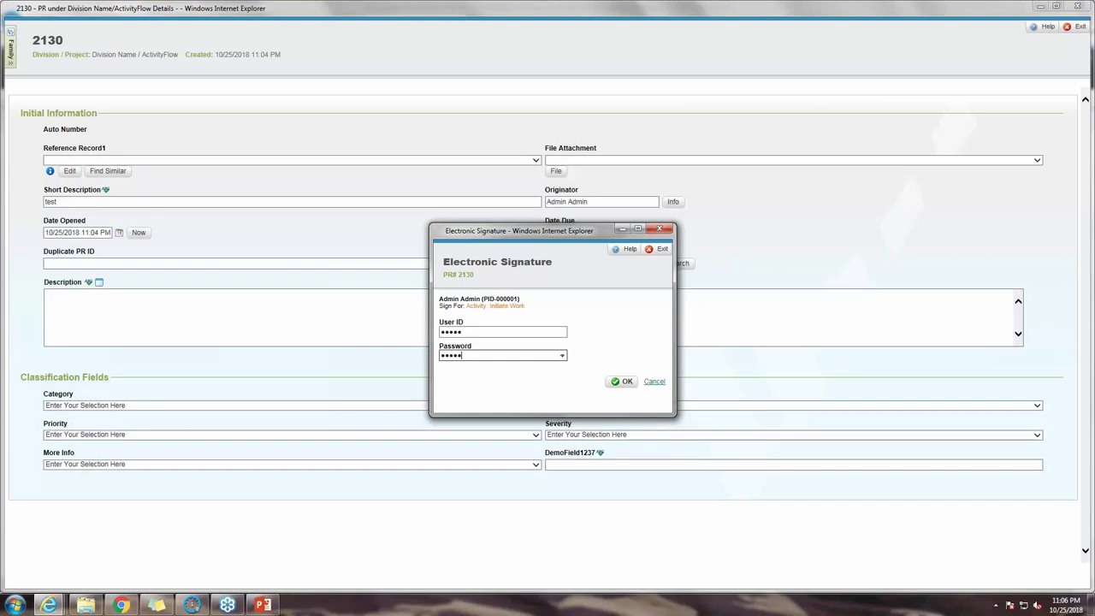
pyautogui.press('Return')
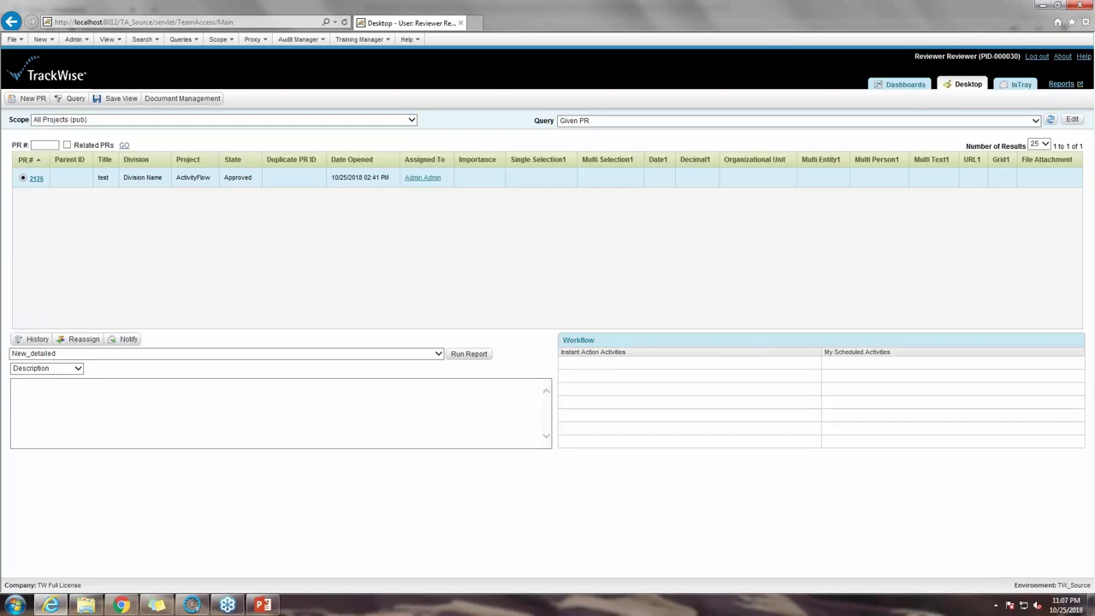
# Step: Run a PR # search for 2130 from the reviewer's Desktop
pyautogui.click(44, 145)
pyautogui.write('2130')
pyautogui.click(124, 146)
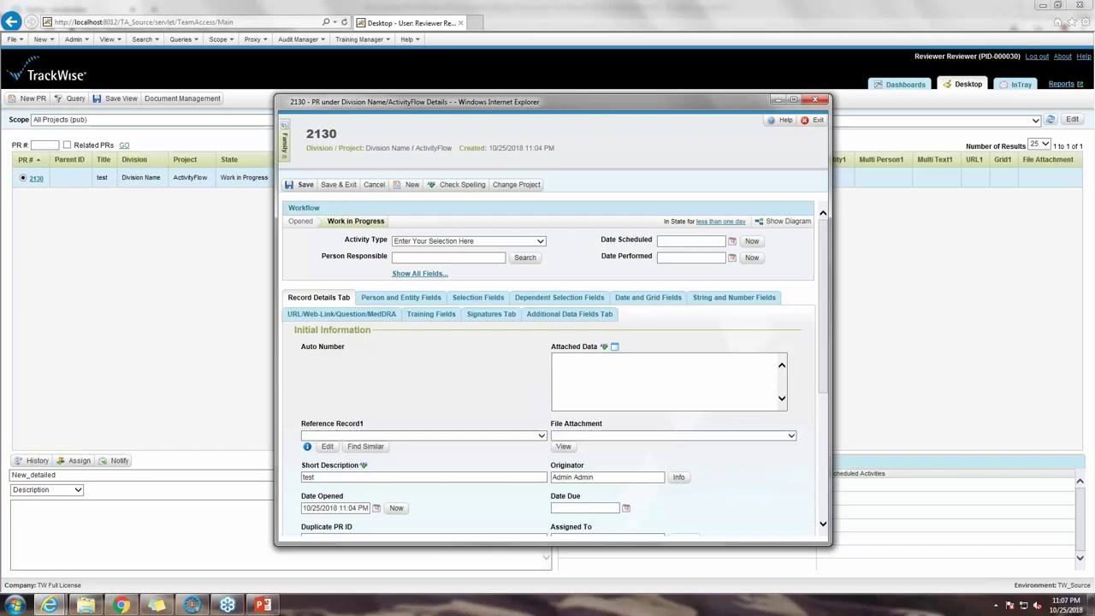
# Step: Pick Close-Cancel as PR 2130's activity type, then Save & Exit the record
pyautogui.press('Down')
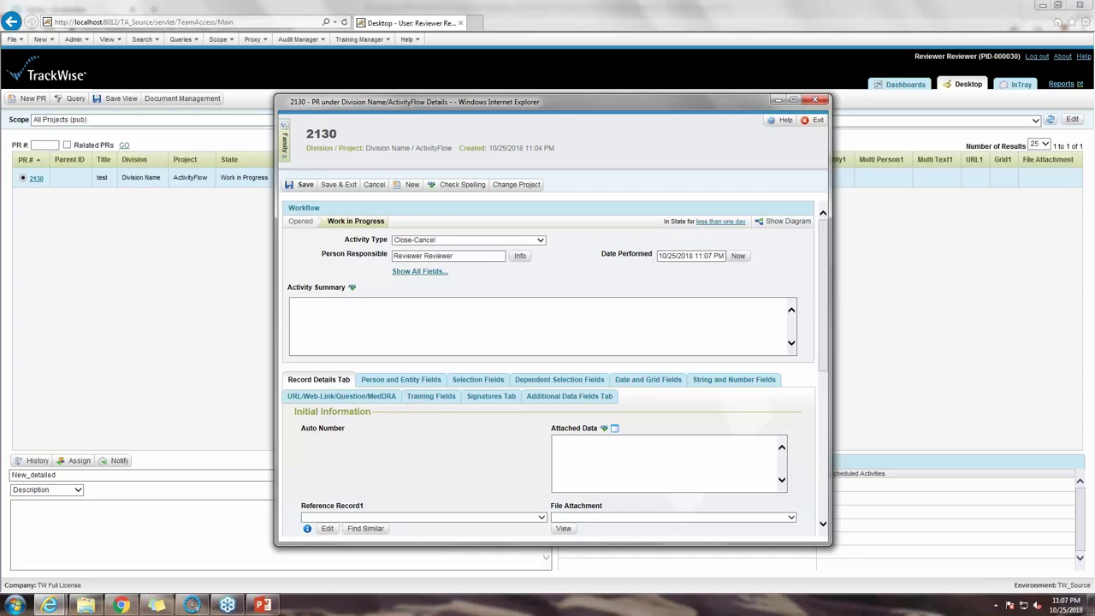
pyautogui.click(338, 184)
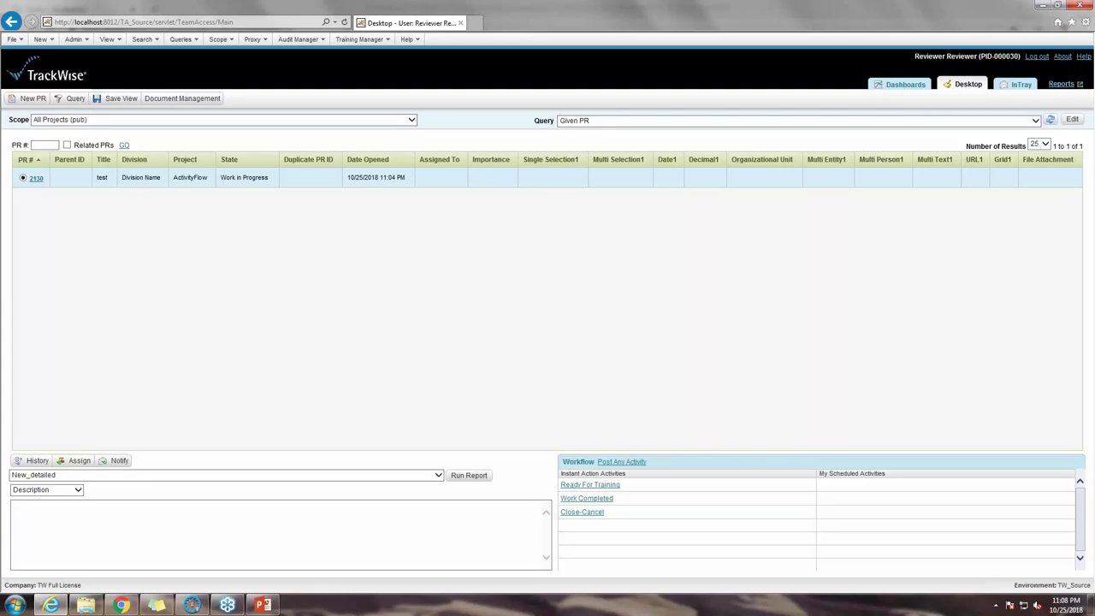
# Step: Search for PR 2130, choose Work Completed as the activity type, and Save & Exit
pyautogui.click(45, 145)
pyautogui.write('2130')
pyautogui.press('Return')
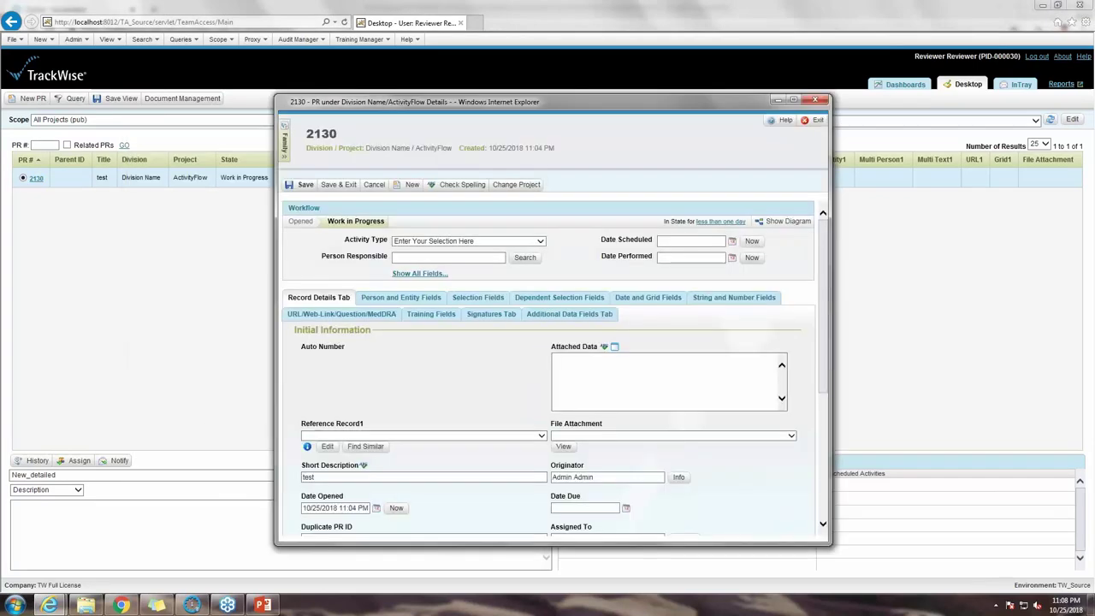
pyautogui.press('Down')
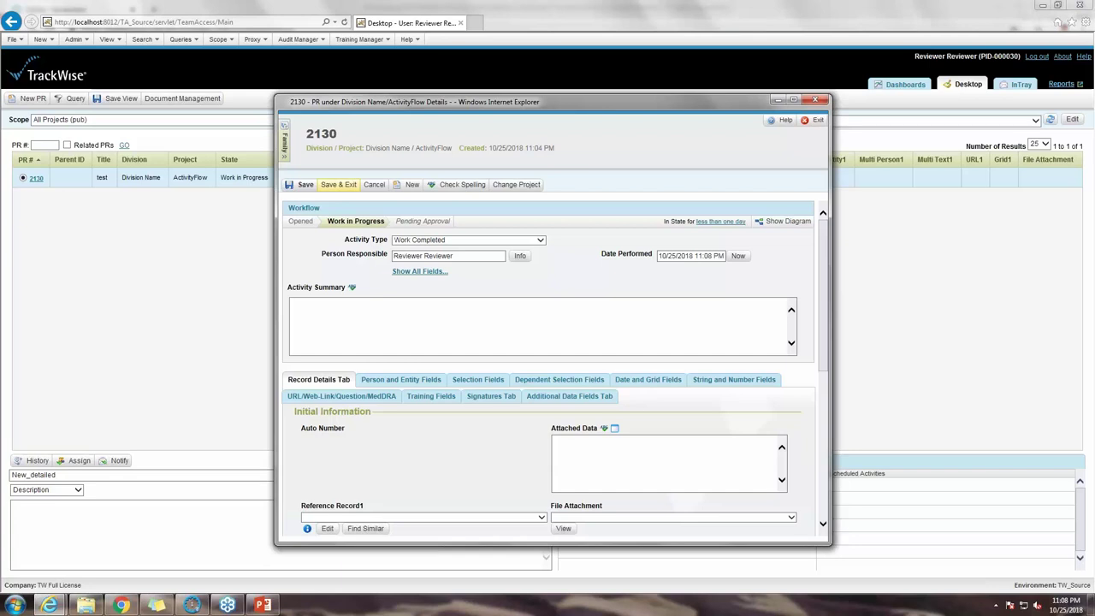
pyautogui.click(339, 184)
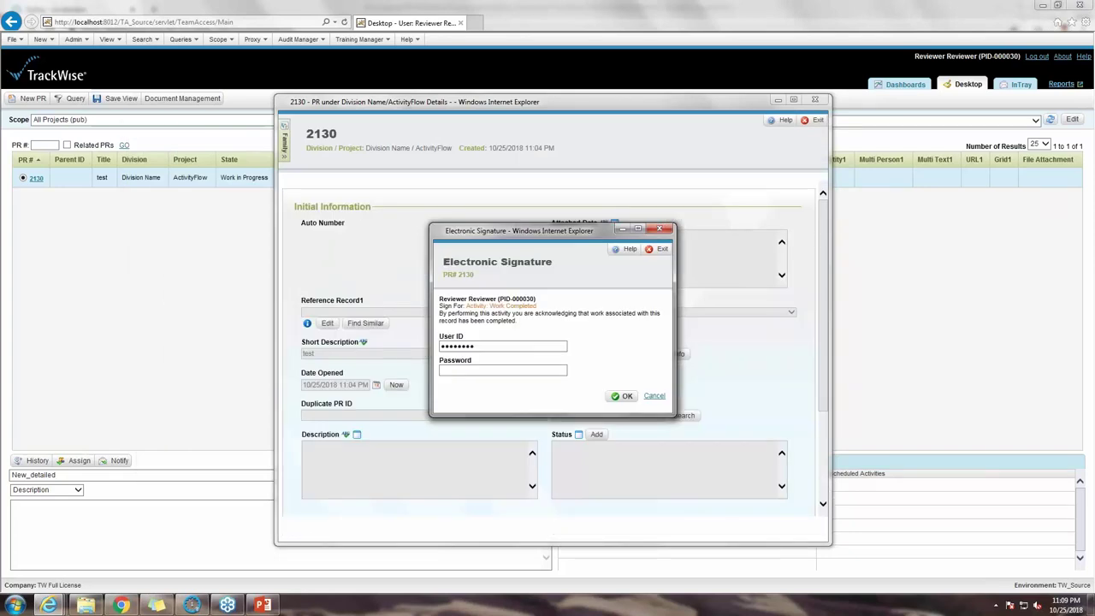
# Step: Paste the account password into the Electronic Signature dialog and submit the Work Completed signature
pyautogui.click(502, 370)
pyautogui.hotkey('ctrl', 'v')
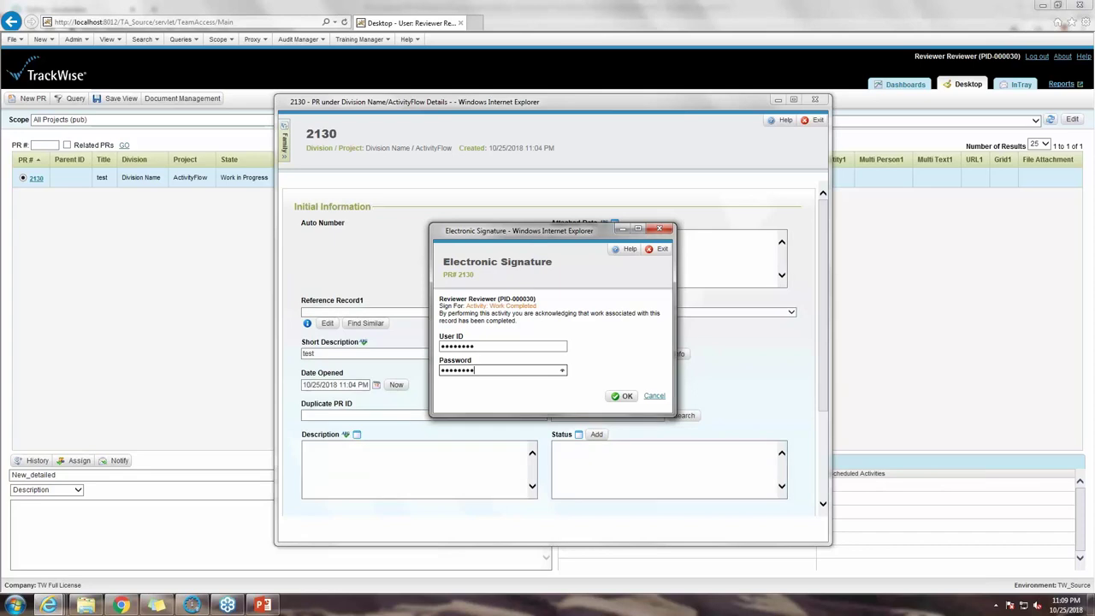
pyautogui.press('Return')
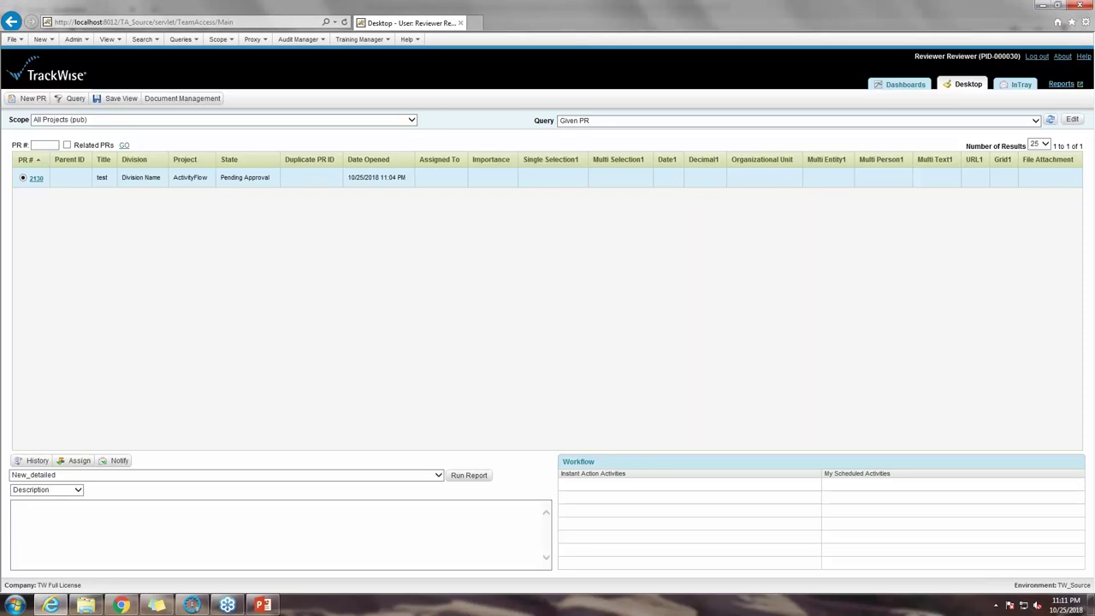
# Step: Switch over to the OpKey live session view
pyautogui.hotkey('alt', 'Tab')
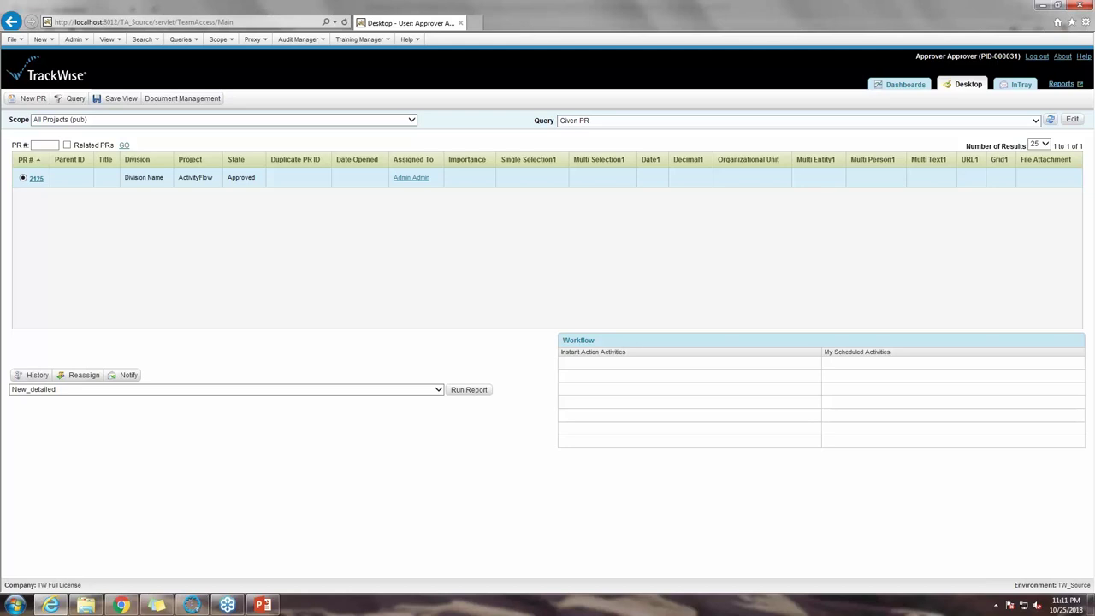
# Step: Enter 2130 in the PR # box and run GO to find the record
pyautogui.click(44, 145)
pyautogui.write('2130')
pyautogui.click(124, 145)
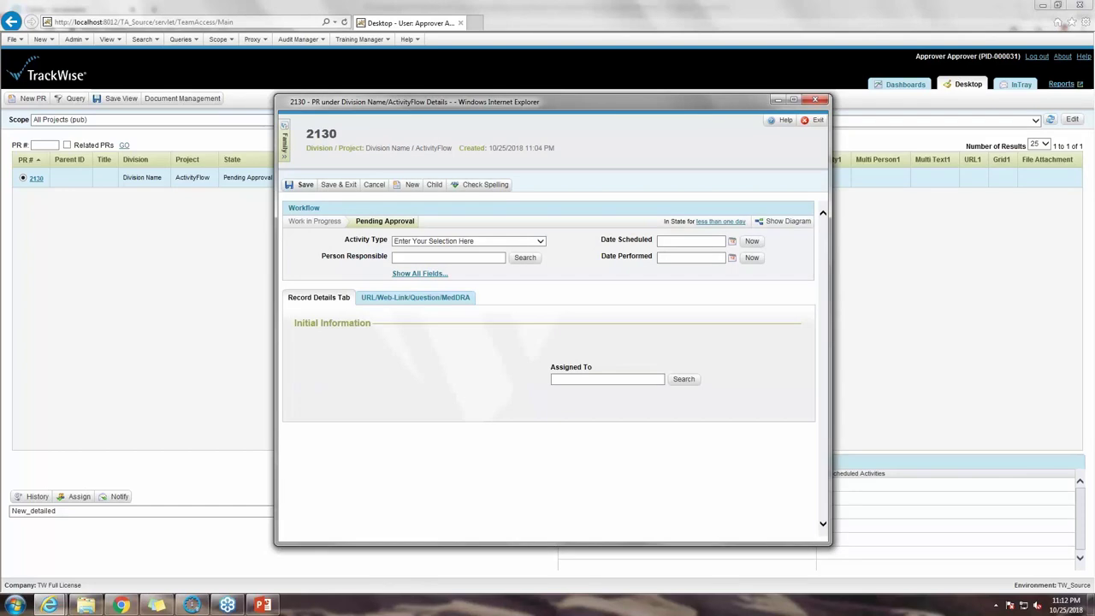
# Step: Set PR 2130's activity to Close-Cancel, Save & Exit, and sign with the account password
pyautogui.click(468, 241)
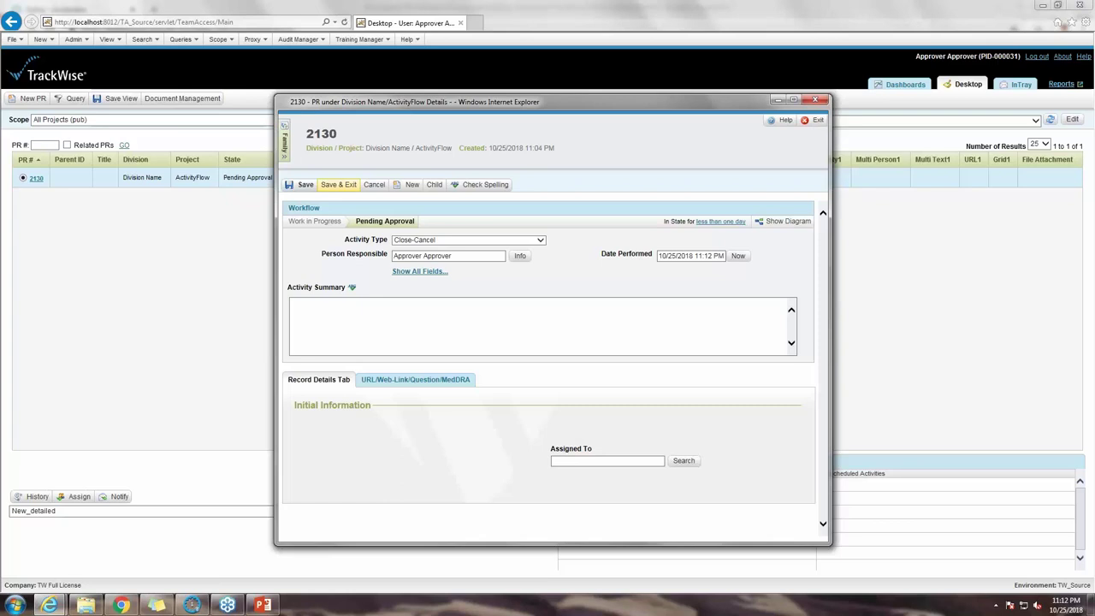
pyautogui.click(338, 184)
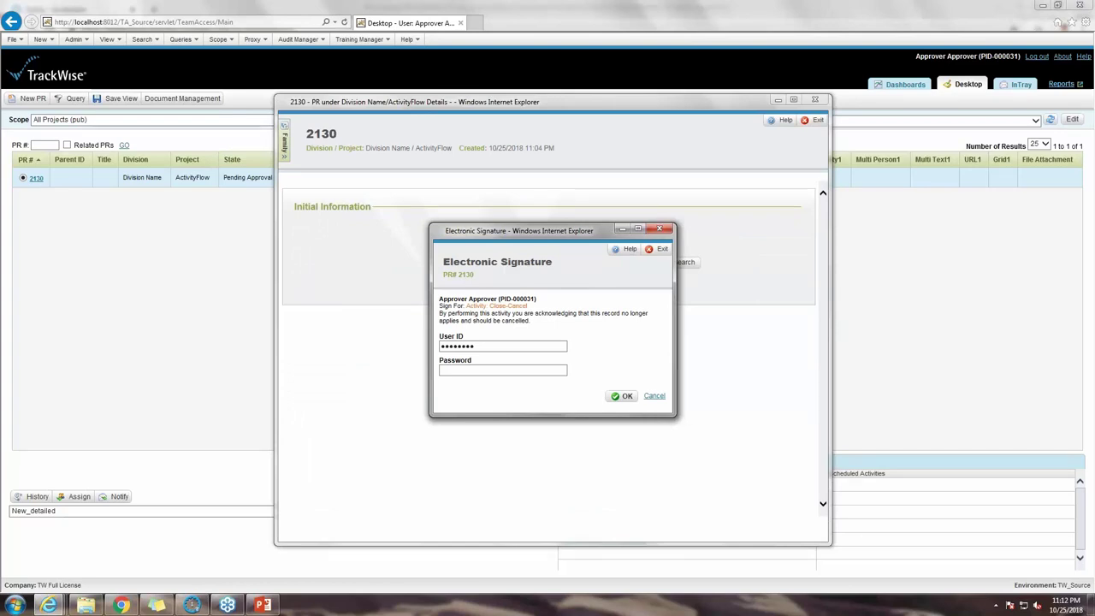
pyautogui.press('Tab')
pyautogui.hotkey('ctrl', 'v')
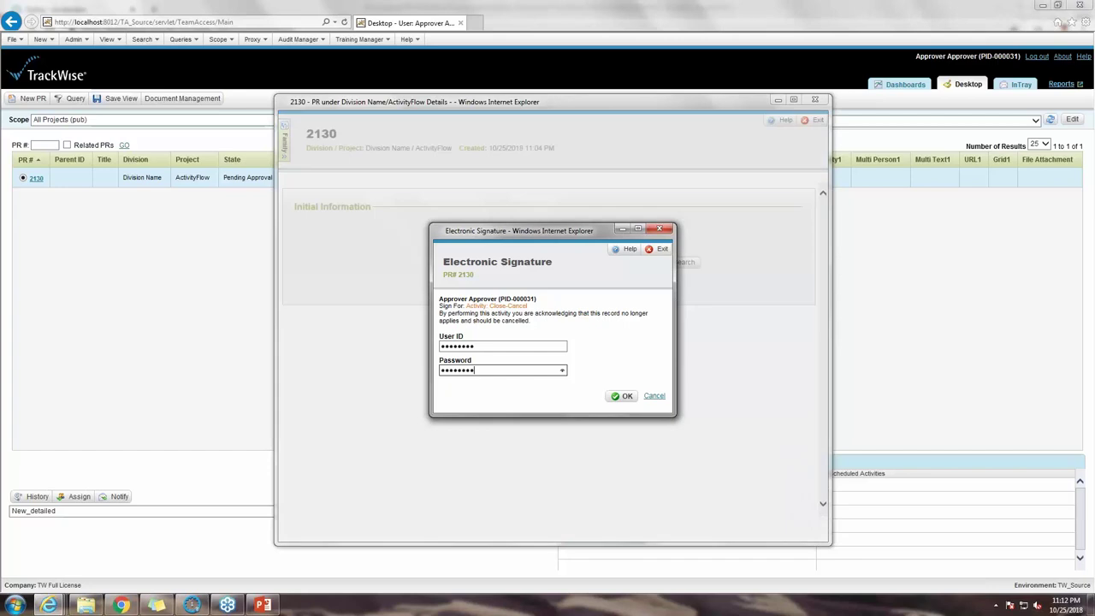
pyautogui.press('Return')
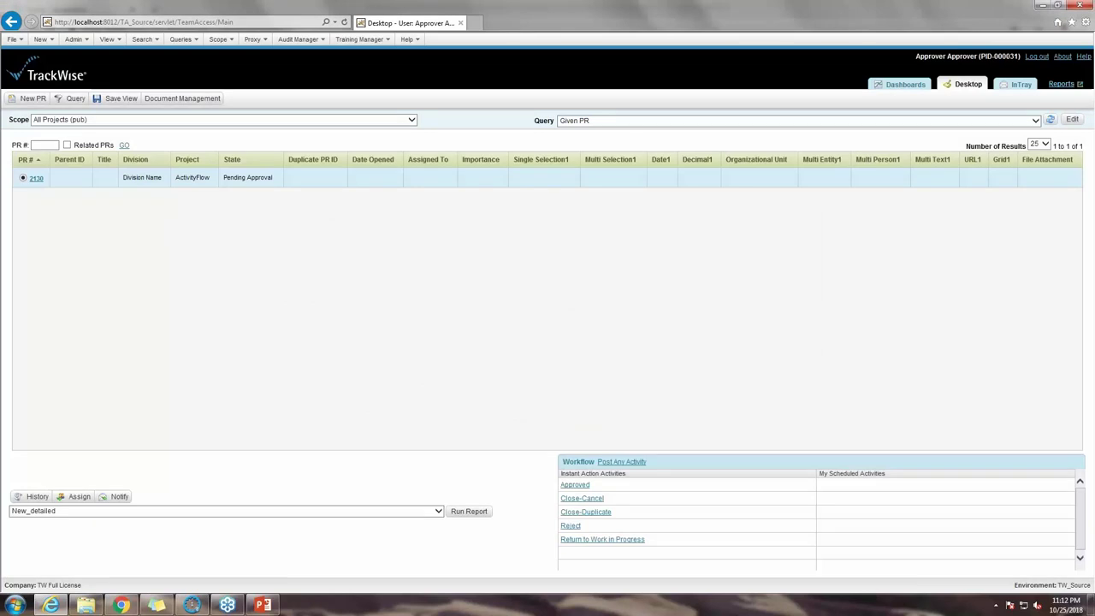
# Step: Search for PR 2130 by its number twice to reopen its details window
pyautogui.write('2130')
pyautogui.press('Return')
pyautogui.click(45, 144)
pyautogui.write('2130')
pyautogui.press('Return')
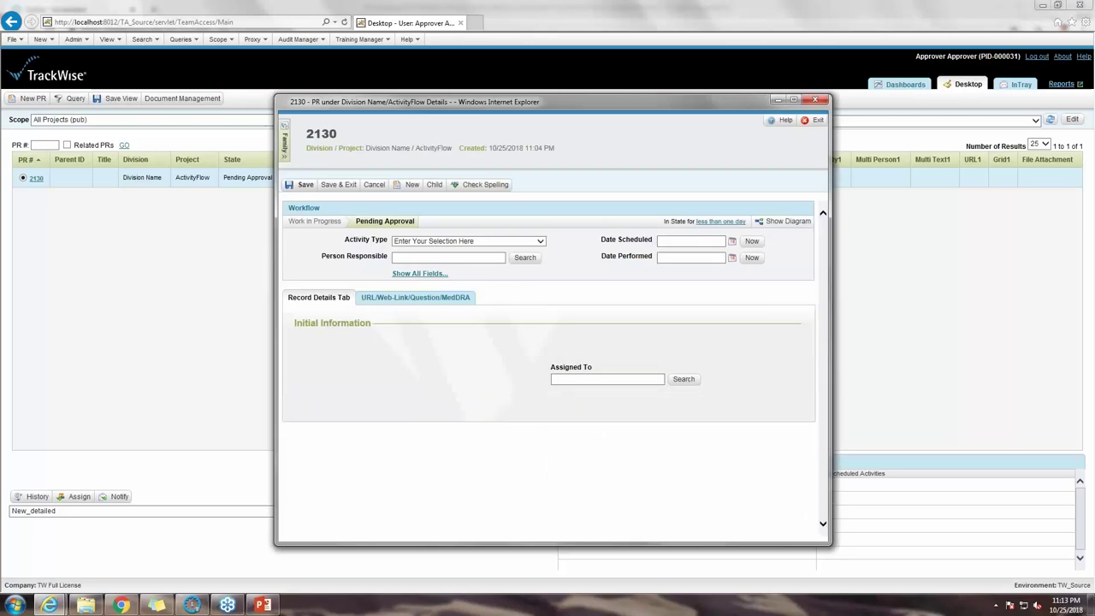
# Step: Choose Approved as the activity type, Save & Exit, and sign with the account password
pyautogui.press('Down')
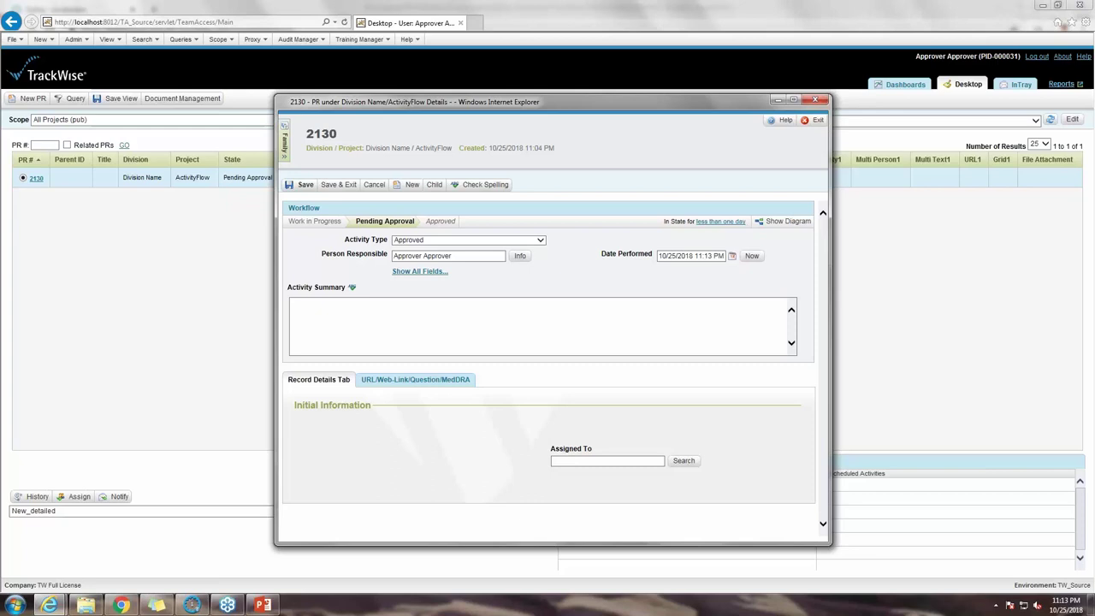
pyautogui.click(339, 184)
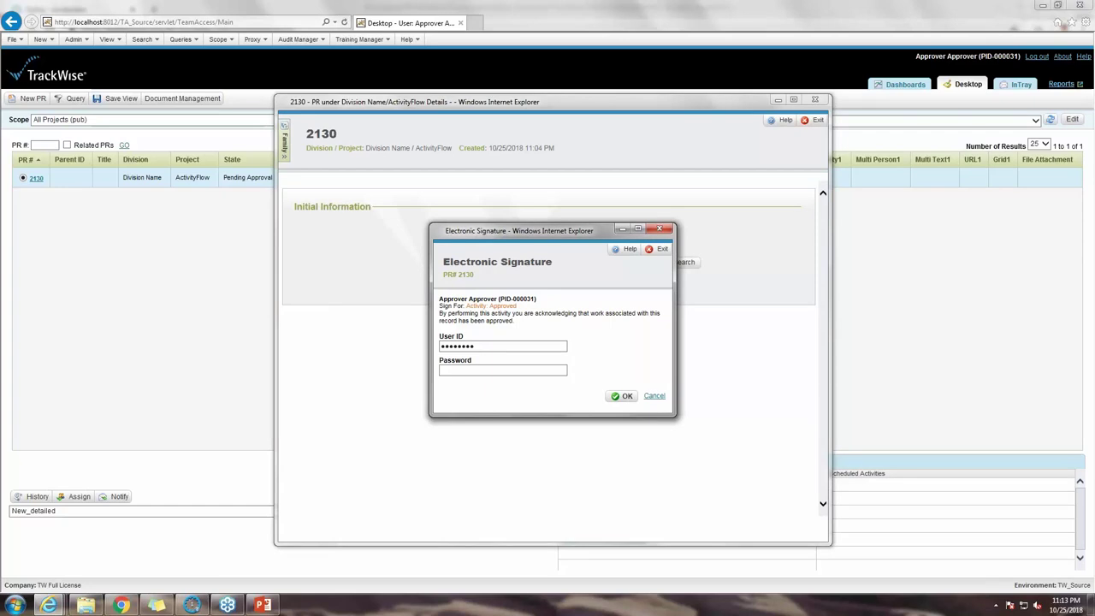
pyautogui.press('Tab')
pyautogui.hotkey('ctrl', 'v')
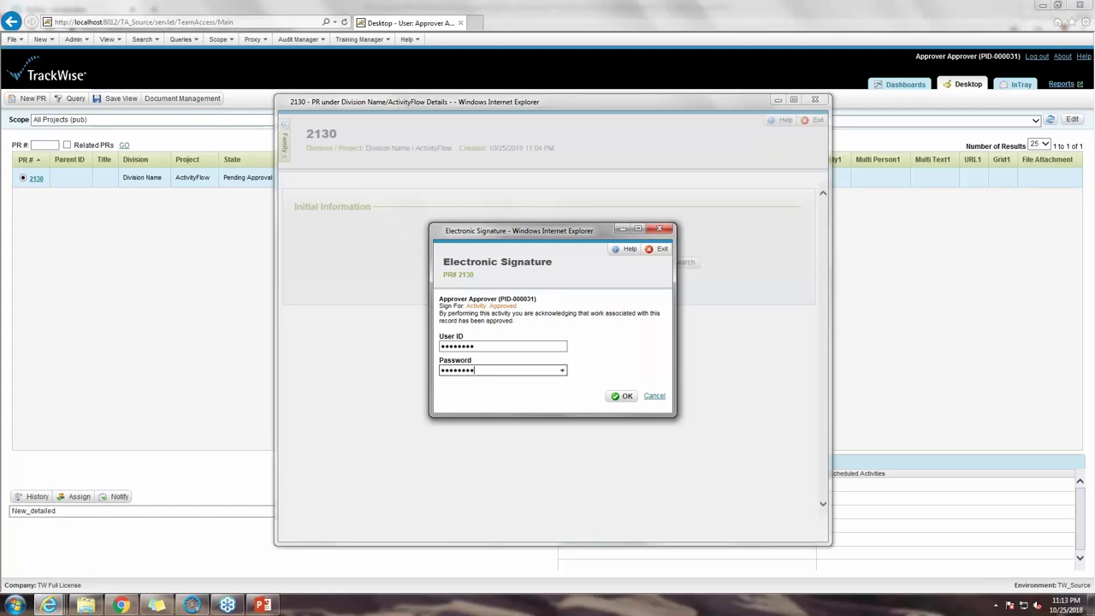
pyautogui.press('Return')
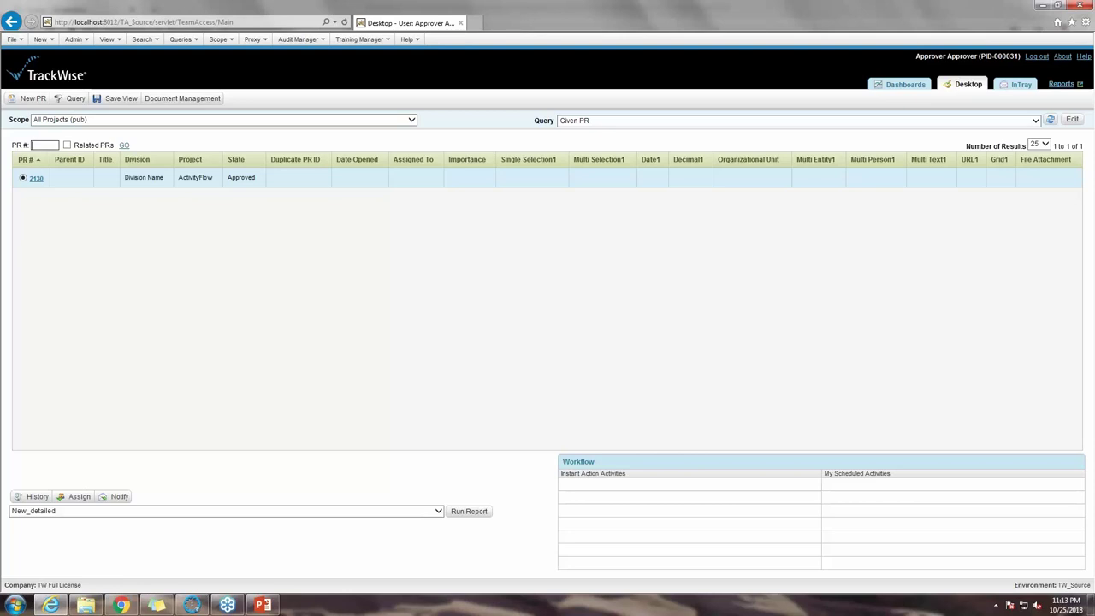
# Step: Search for PR 2130 again by entering 2130 in the PR # field
pyautogui.write('2130')
pyautogui.press('Return')
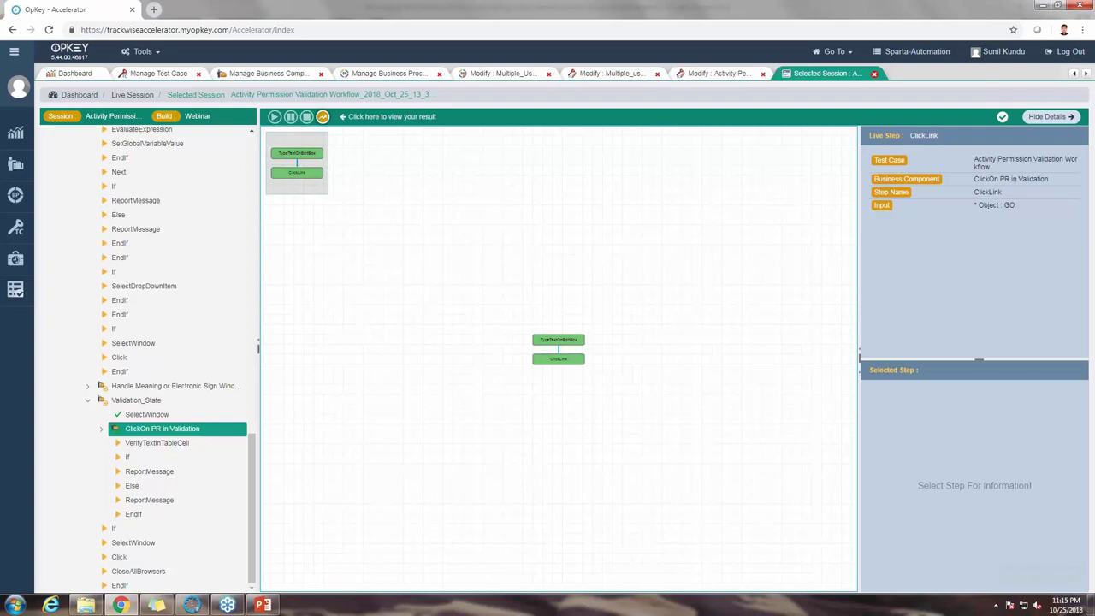
# Step: Open the completed run's Execution Result page from the live session toolbar's 'view your result' icon
pyautogui.click(323, 116)
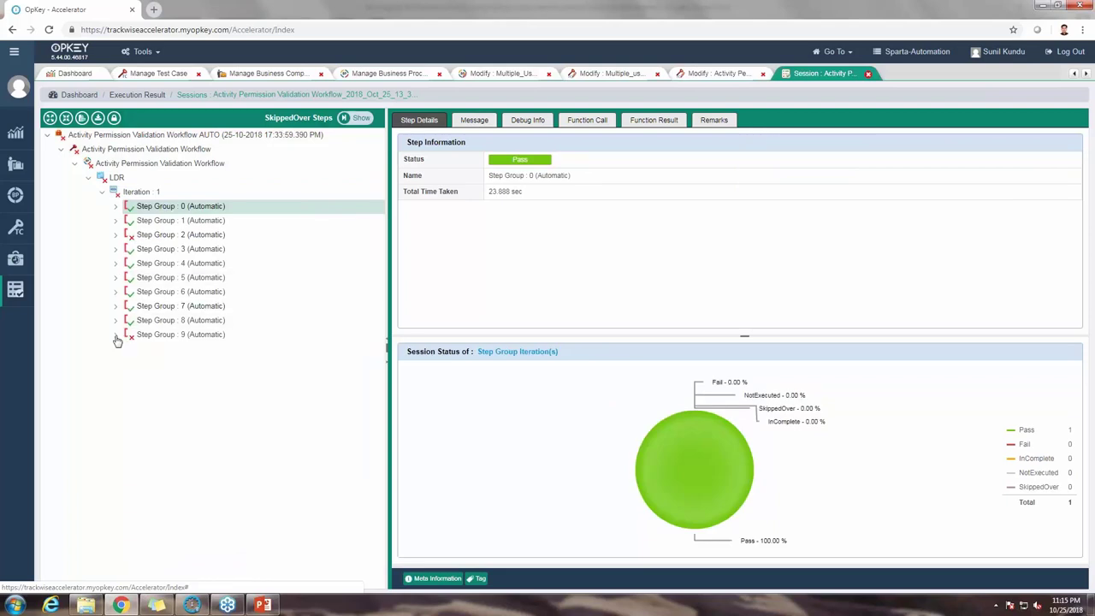
# Step: Expand Step Group 9, its iteration 0 and the Different User Permission Workflow steps
pyautogui.click(116, 335)
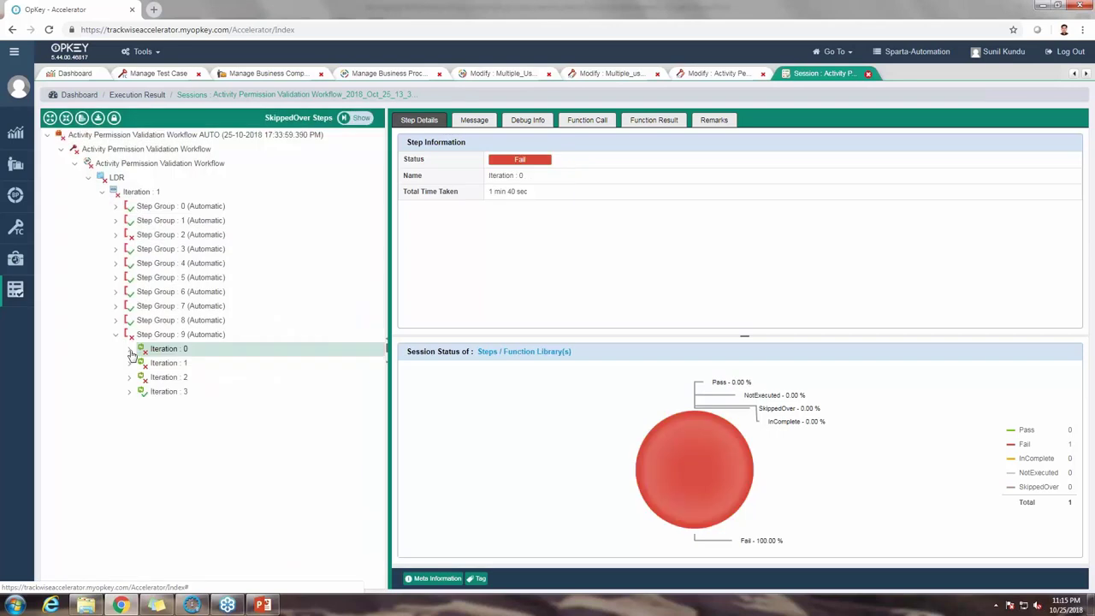
pyautogui.click(130, 350)
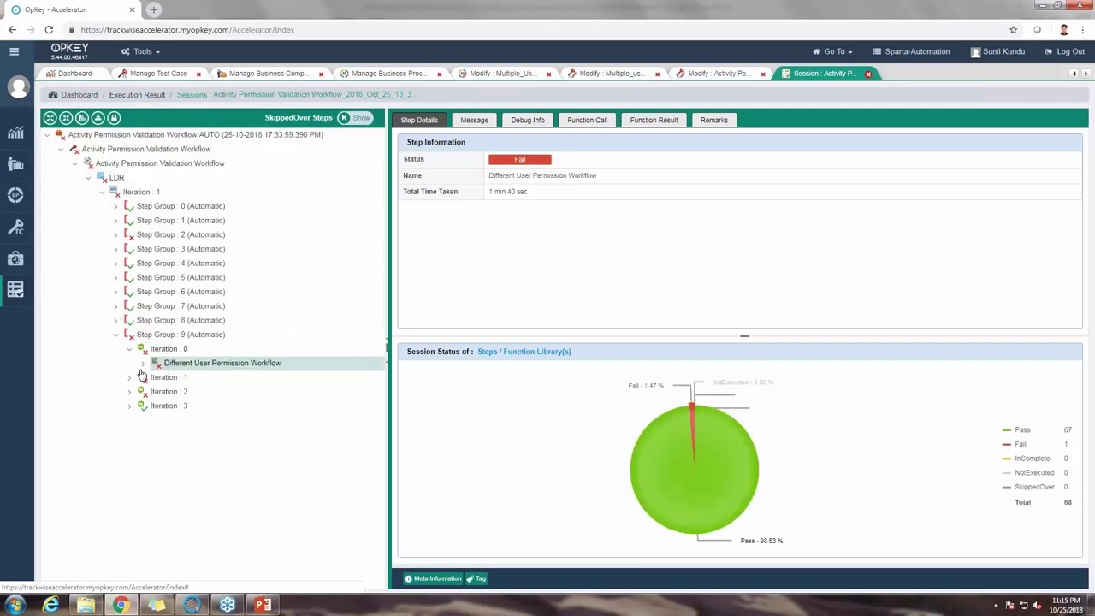
pyautogui.click(142, 364)
pyautogui.scroll(-2, 159, 411)
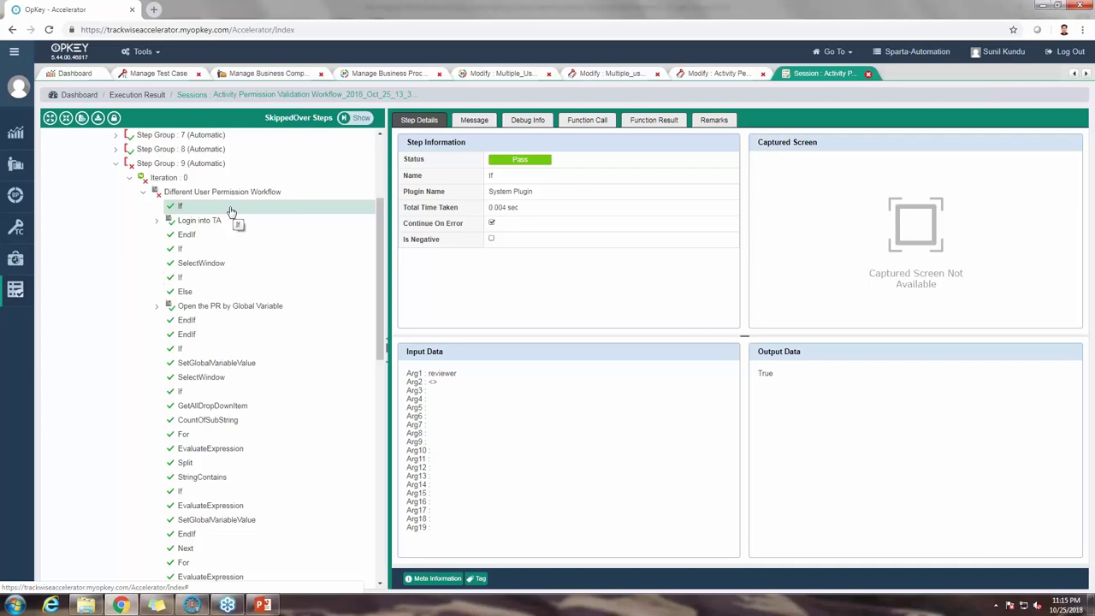
pyautogui.scroll(-1, 235, 180)
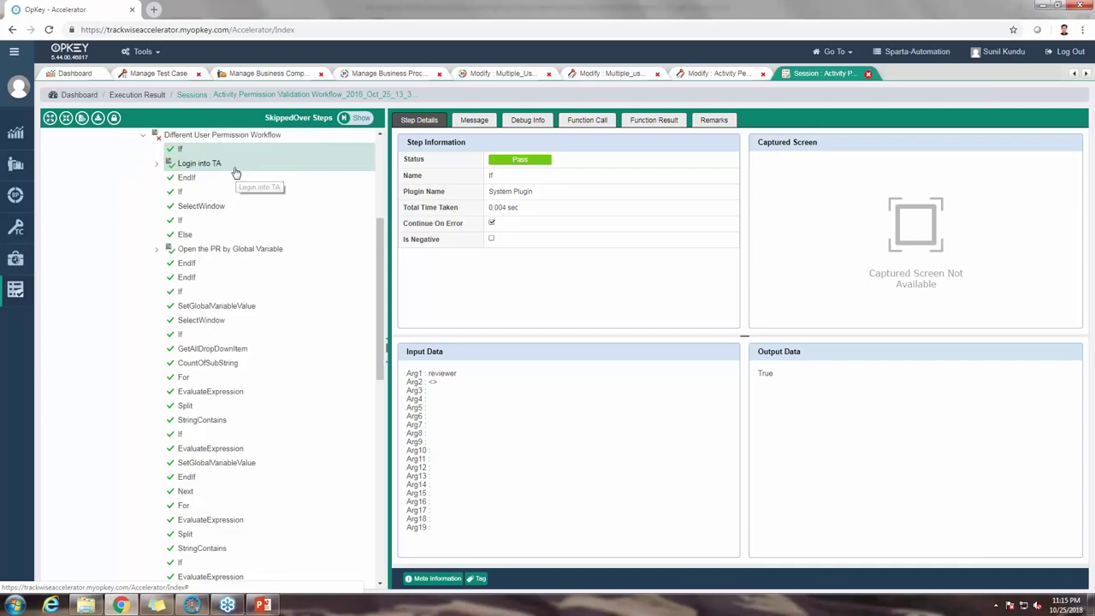
# Step: Select the Login into TA step, then expand Validation_State to reveal the failed VerifyTextInTableCell
pyautogui.click(236, 170)
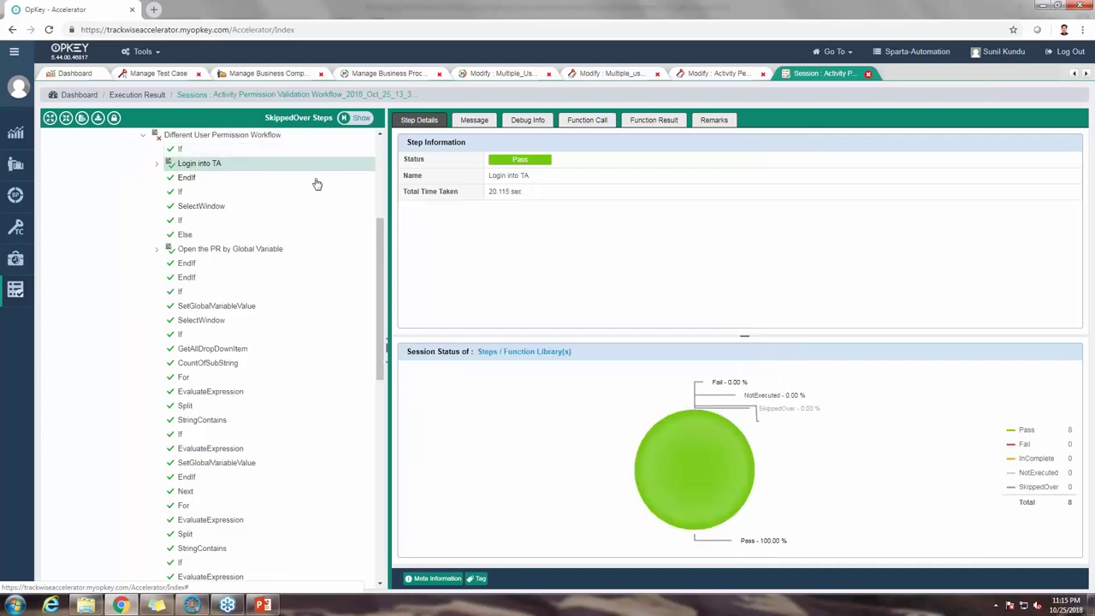
pyautogui.scroll(-6, 228, 338)
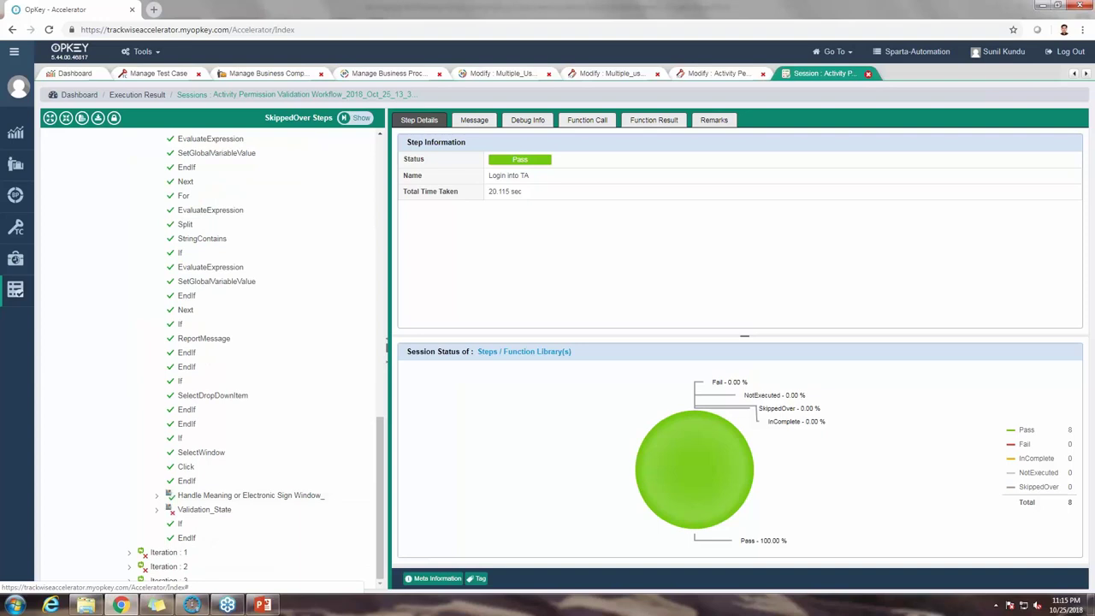
pyautogui.click(157, 509)
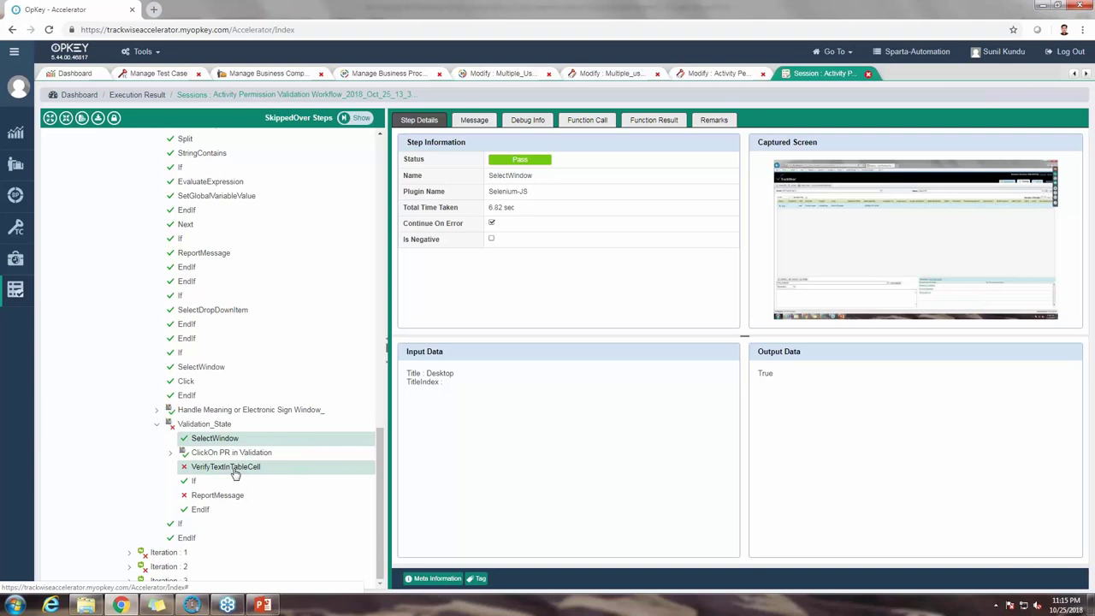
# Step: Review the failed VerifyTextInTableCell step's table, row and column inputs expecting Pending Approval
pyautogui.click(237, 473)
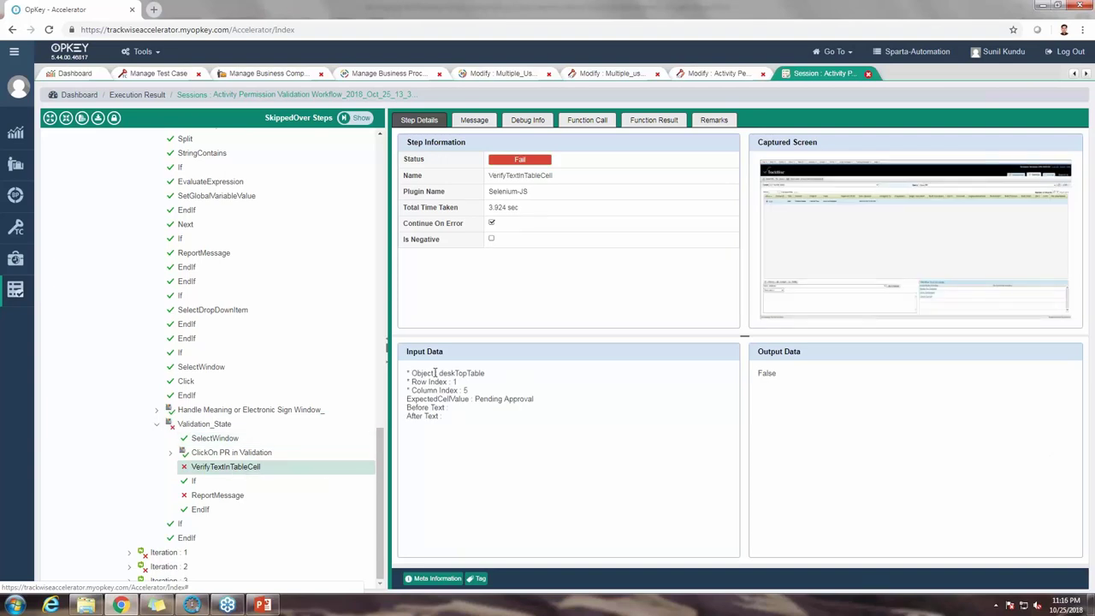
pyautogui.moveTo(436, 373); pyautogui.dragTo(475, 395)
pyautogui.click(489, 435)
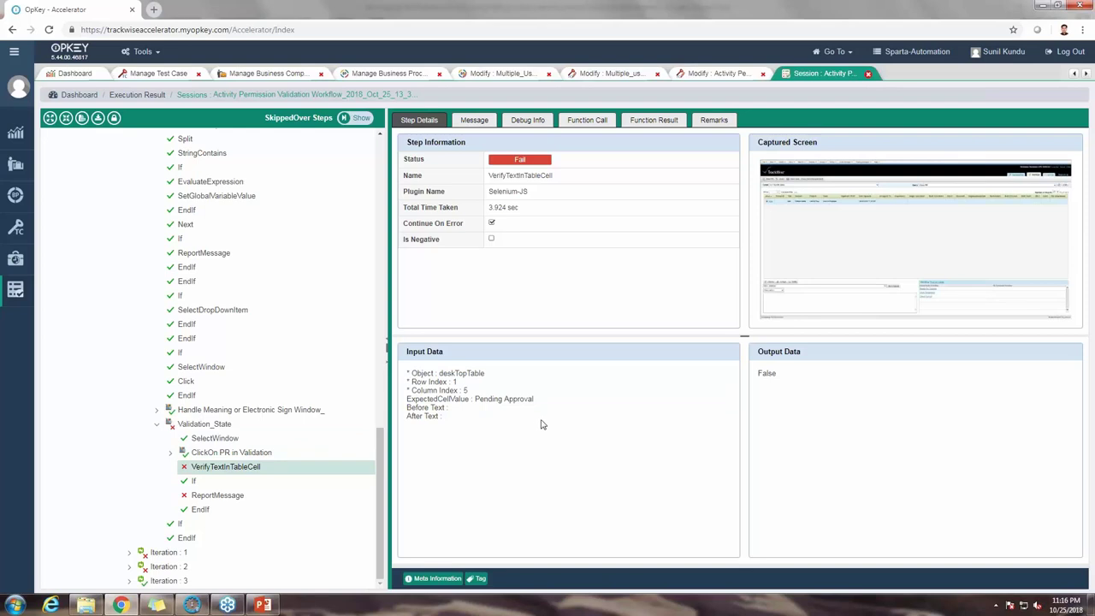
# Step: Enlarge the captured TrackWise screenshot showing PR 2130 in Work in Progress
pyautogui.click(900, 227)
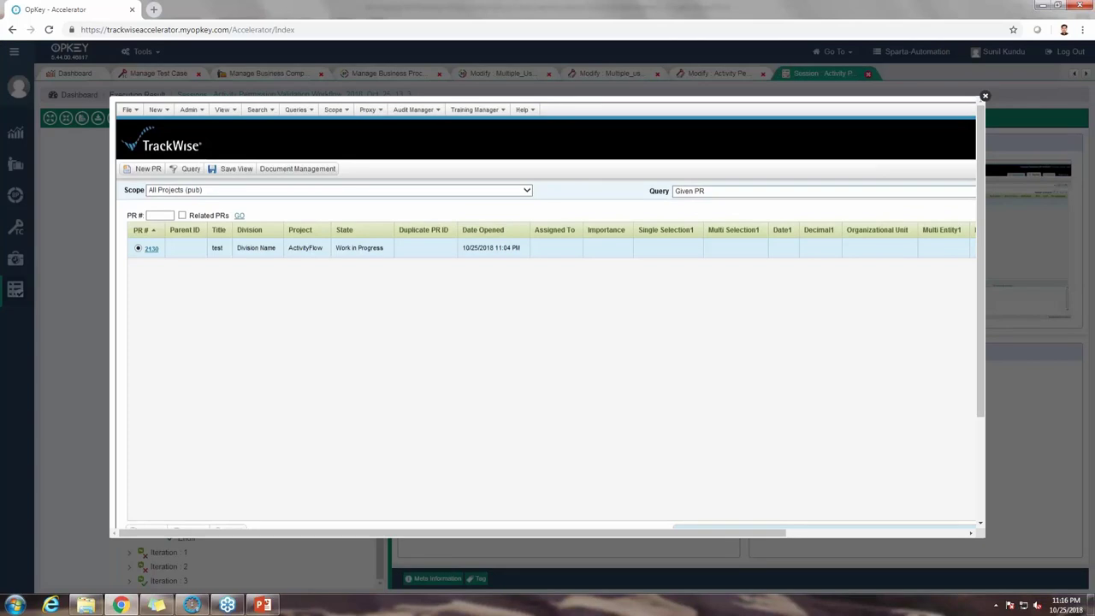
pyautogui.click(782, 146)
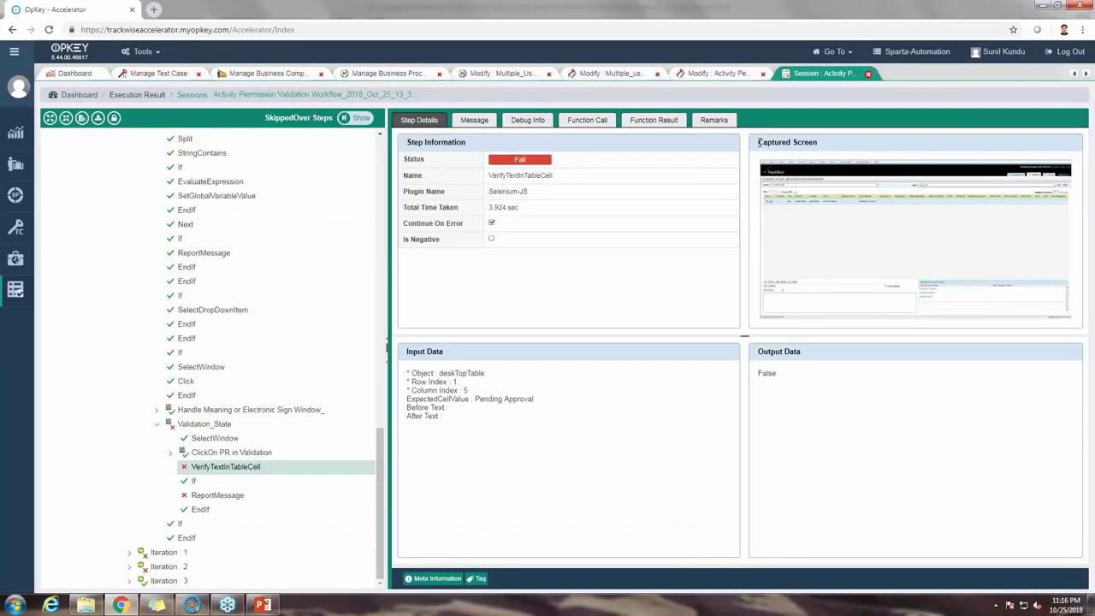
pyautogui.tripleClick(764, 143)
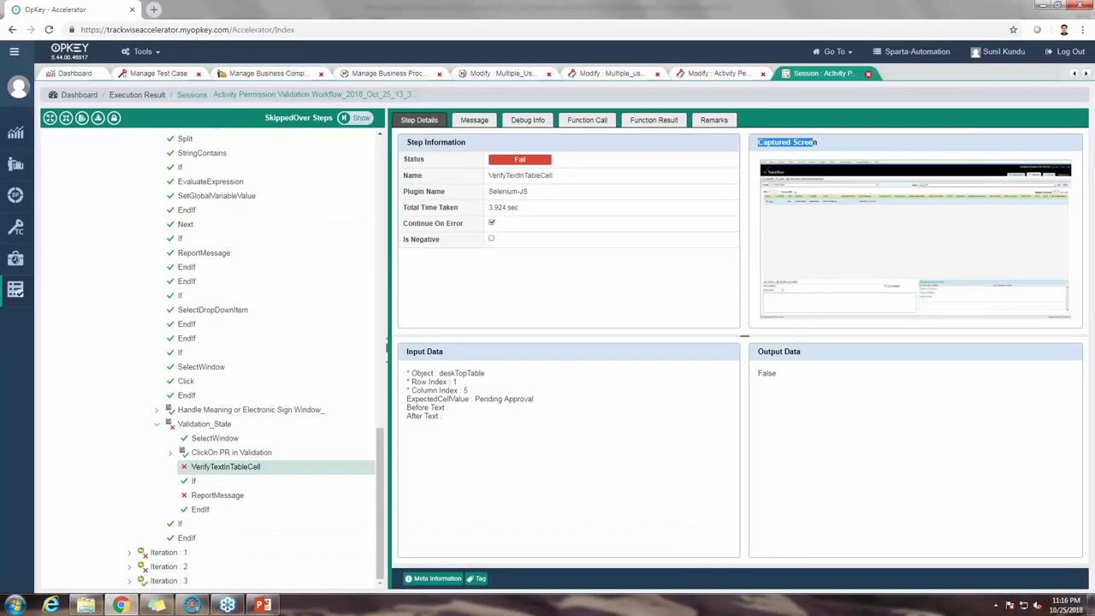
pyautogui.click(866, 227)
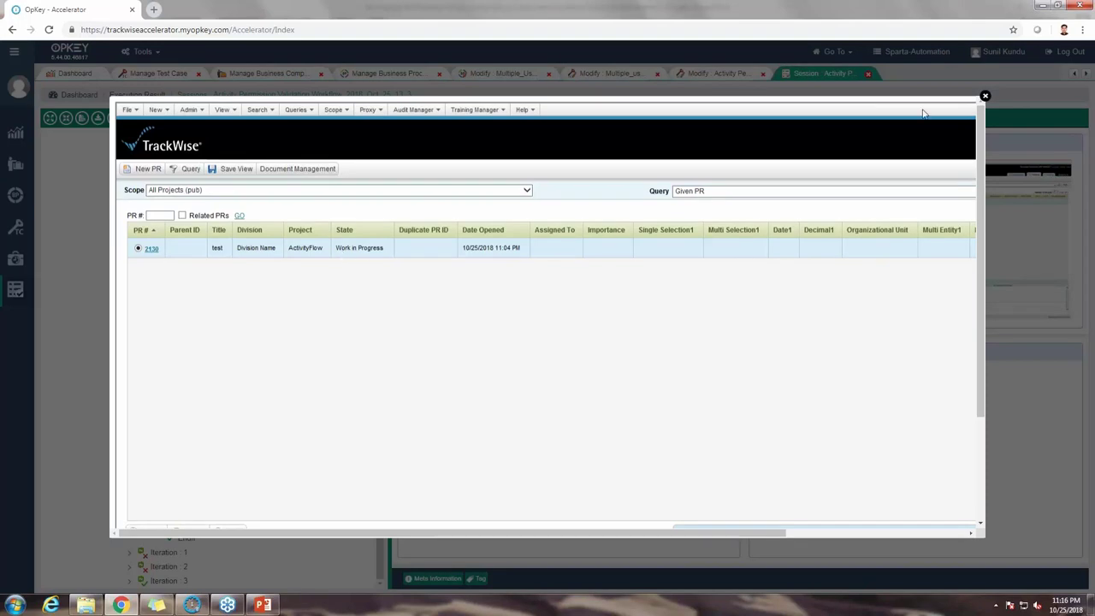
# Step: Close the TrackWise screenshot and read the VerifyTextInTableCell failure message
pyautogui.click(985, 100)
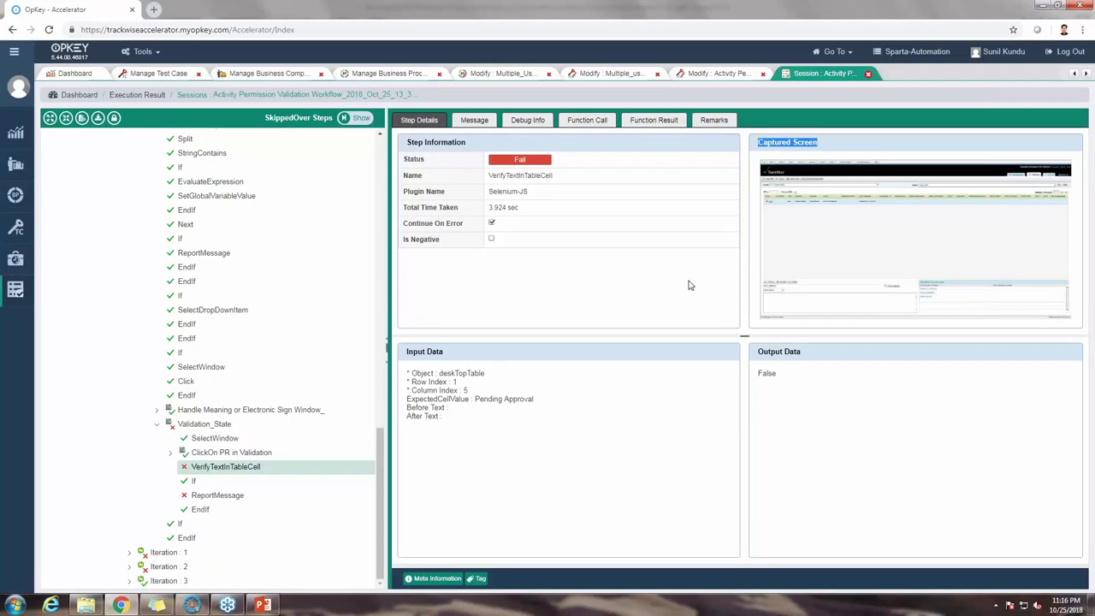
pyautogui.click(474, 124)
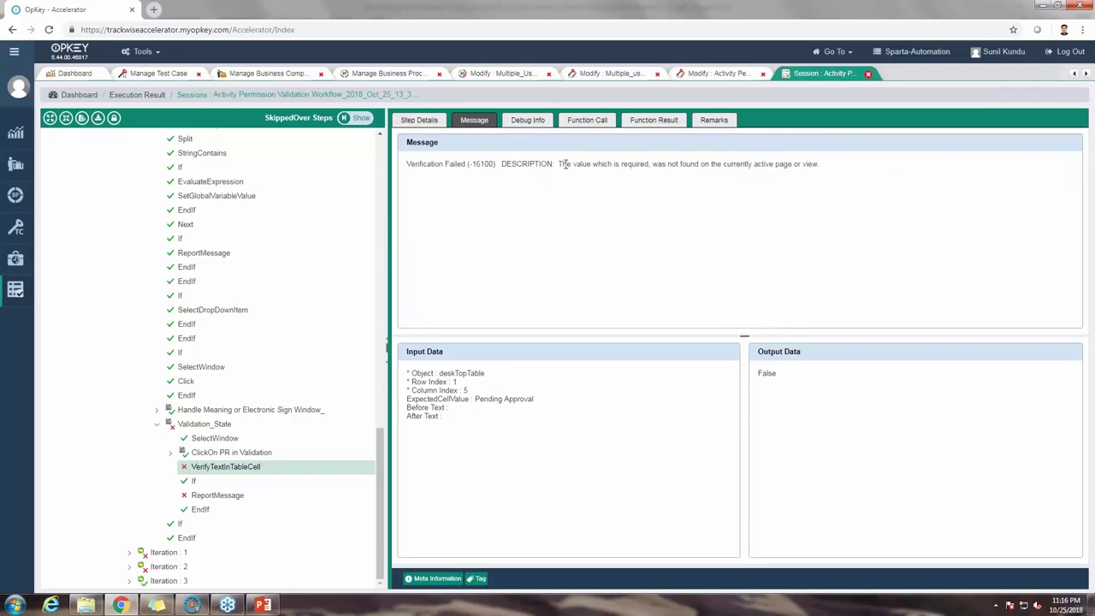
pyautogui.moveTo(560, 164); pyautogui.dragTo(806, 164)
pyautogui.click(720, 163)
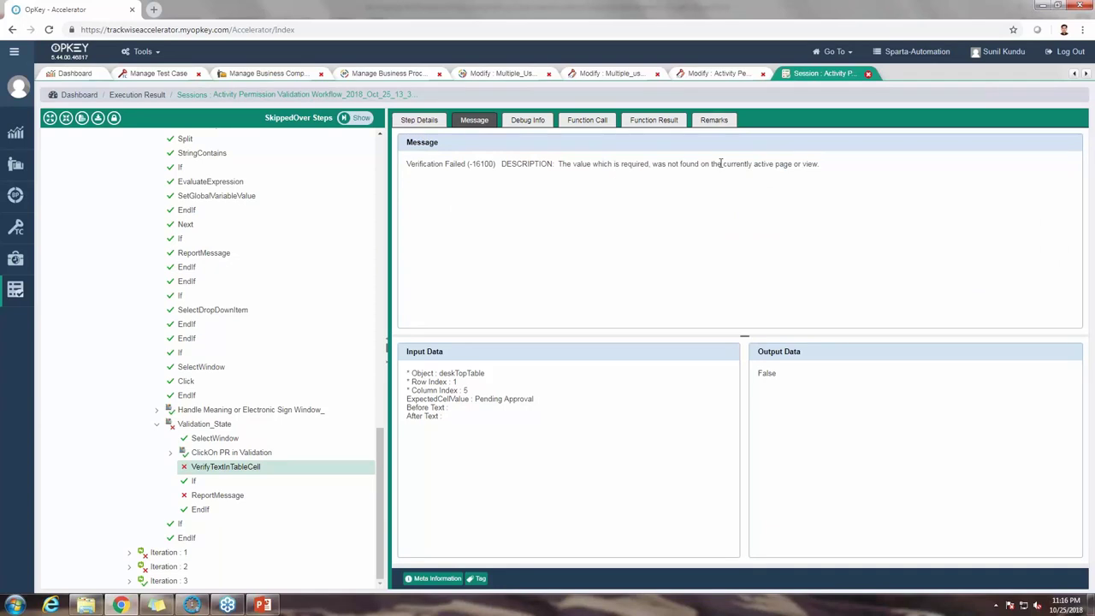
# Step: In Debug Info, compare the found value Work in Progress with expected Pending Approval
pyautogui.click(524, 124)
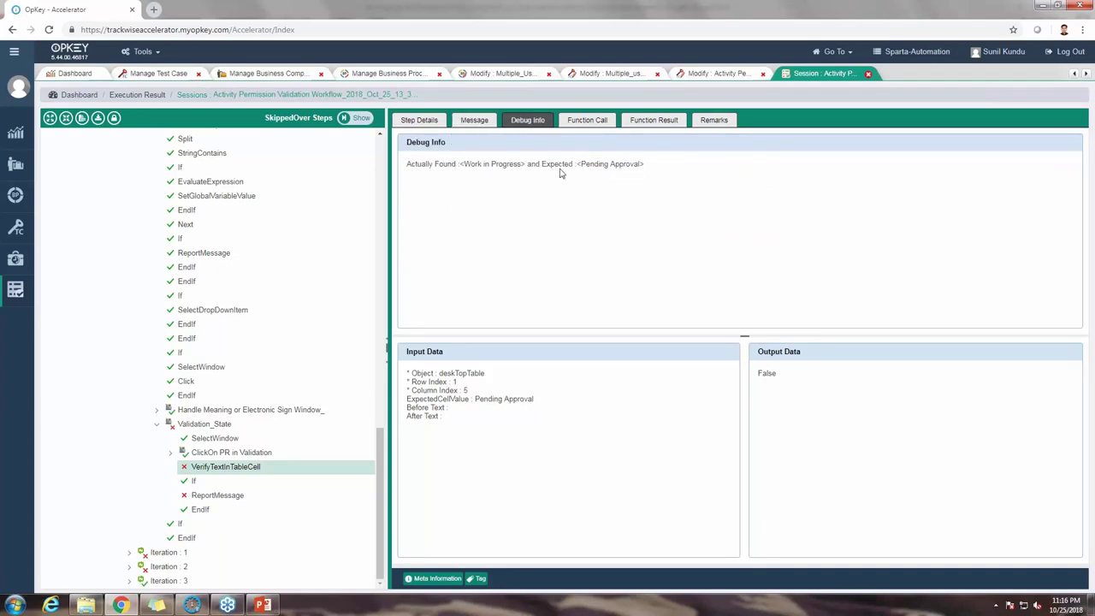
pyautogui.moveTo(453, 448); pyautogui.dragTo(412, 348)
pyautogui.click(434, 183)
pyautogui.moveTo(407, 165); pyautogui.dragTo(525, 168)
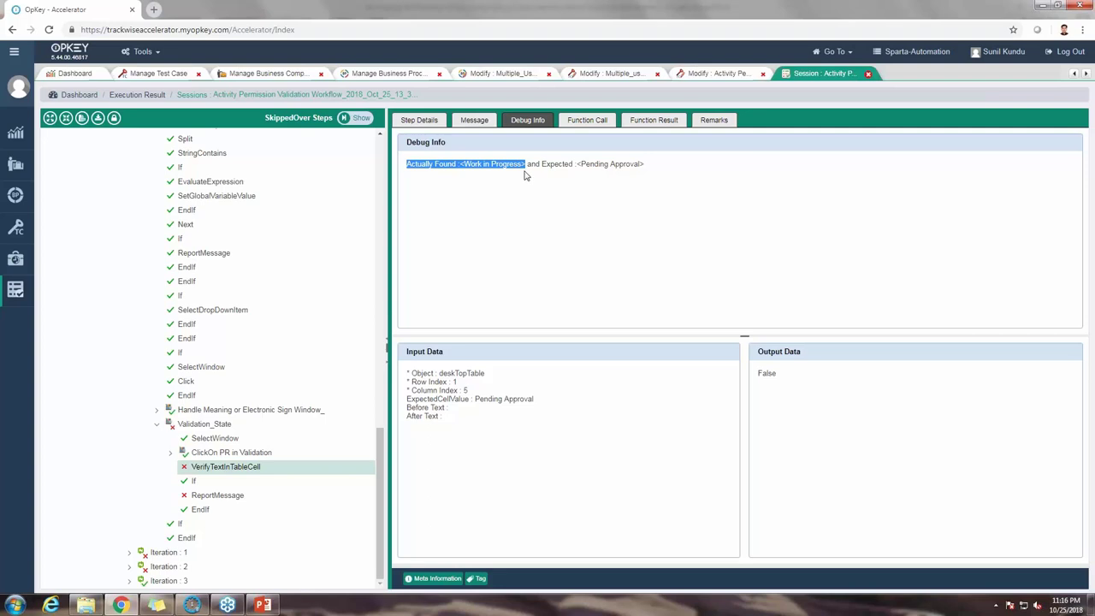
pyautogui.moveTo(528, 163); pyautogui.dragTo(550, 184)
pyautogui.click(643, 180)
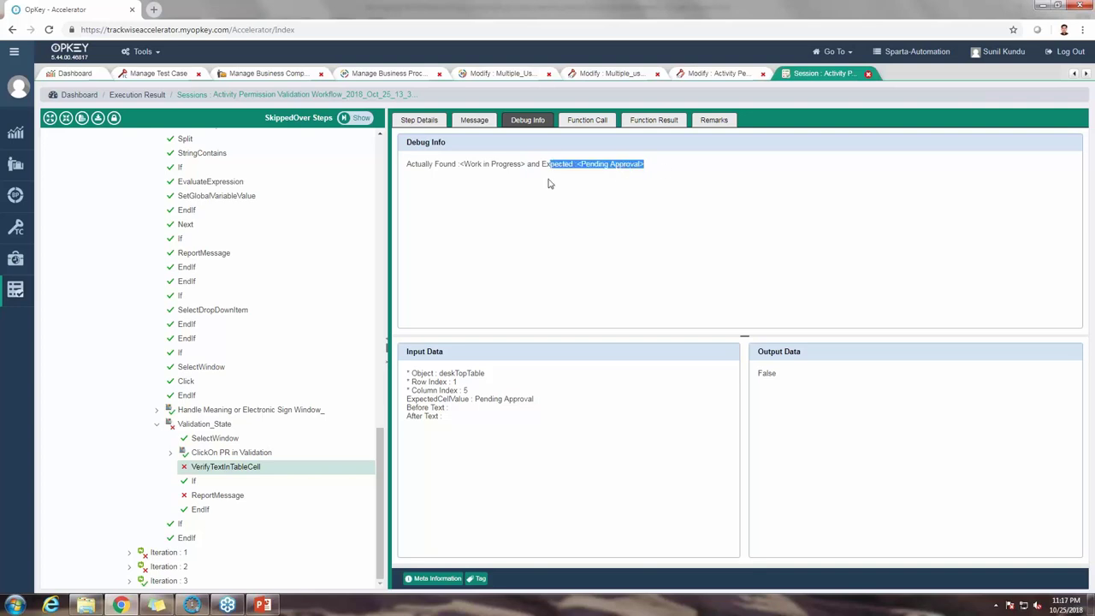
pyautogui.click(540, 183)
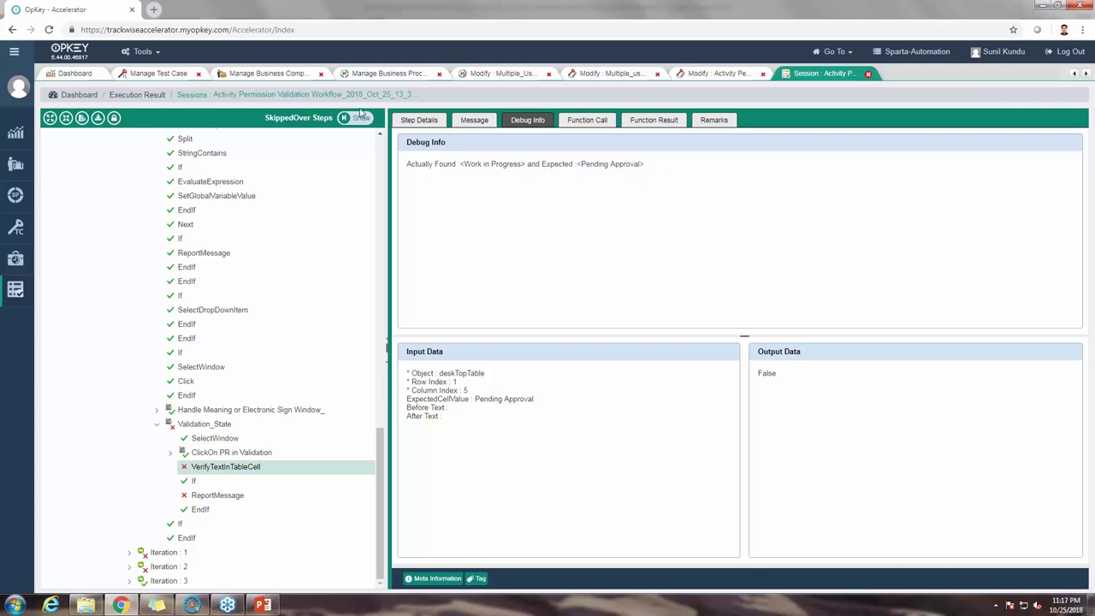
# Step: Return to the failed step's Step Details after rechecking Debug Info
pyautogui.click(430, 122)
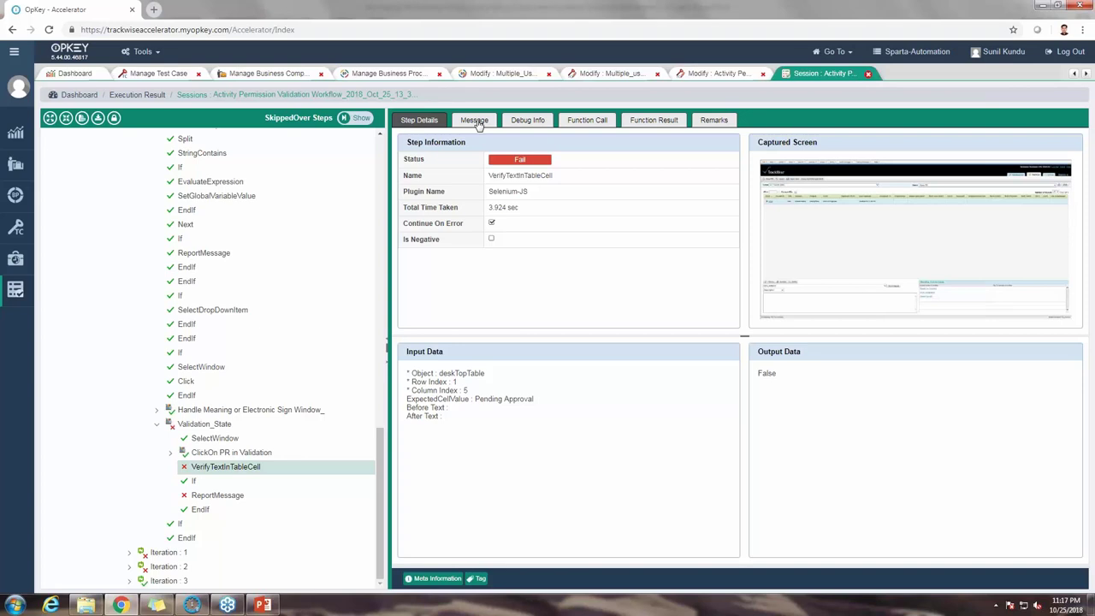
pyautogui.click(526, 121)
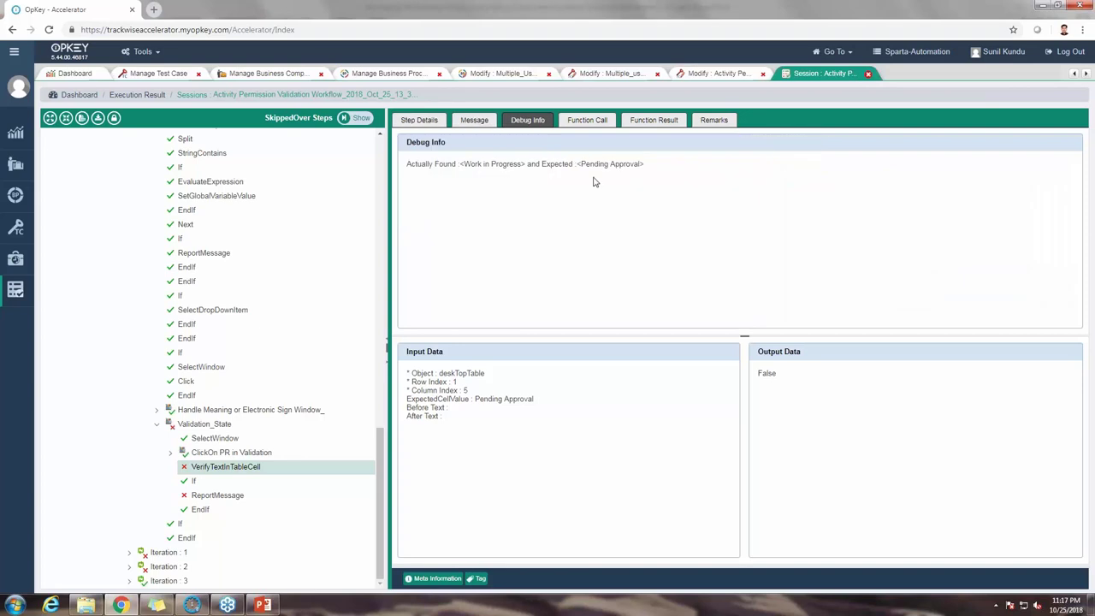
pyautogui.click(418, 122)
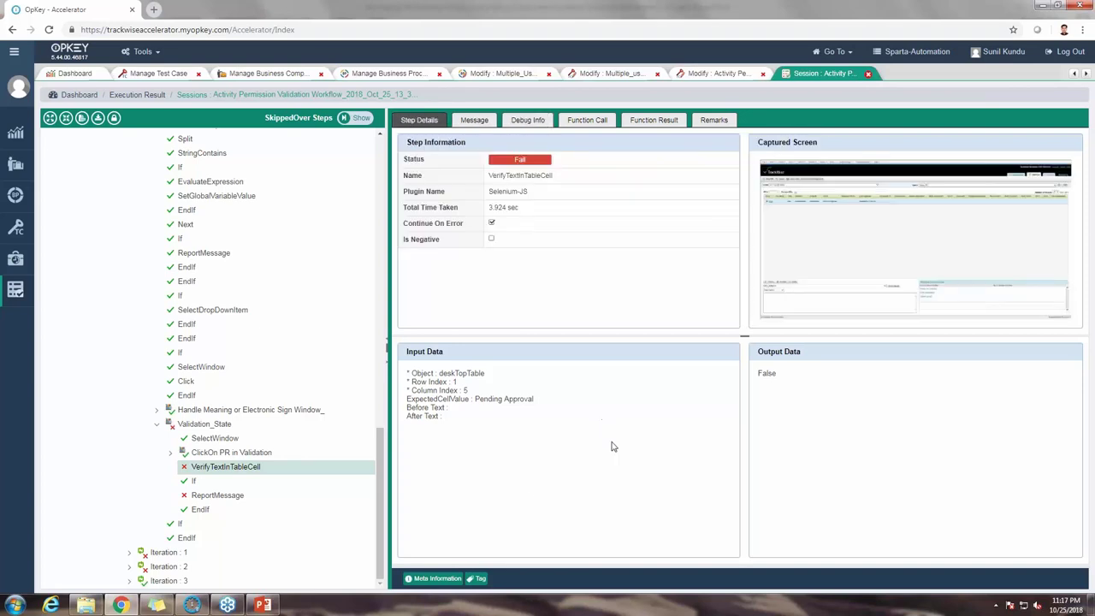
# Step: Inspect the failed ReportMessage step, then collapse Step Group 9 and the LDR node
pyautogui.click(218, 497)
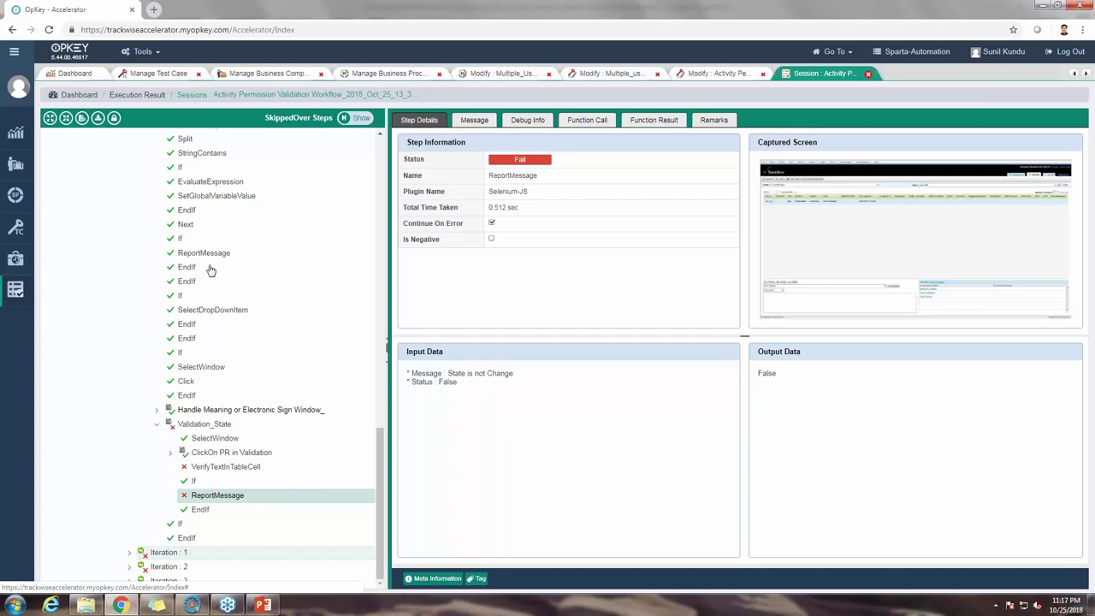
pyautogui.scroll(1, 207, 270)
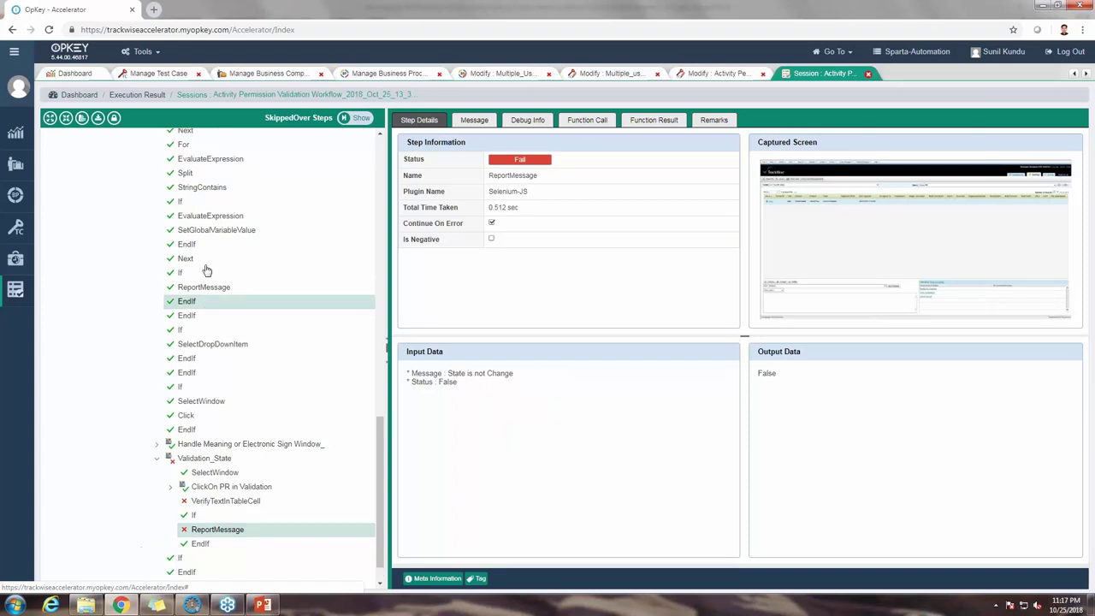
pyautogui.scroll(5, 117, 258)
pyautogui.click(117, 257)
pyautogui.click(108, 148)
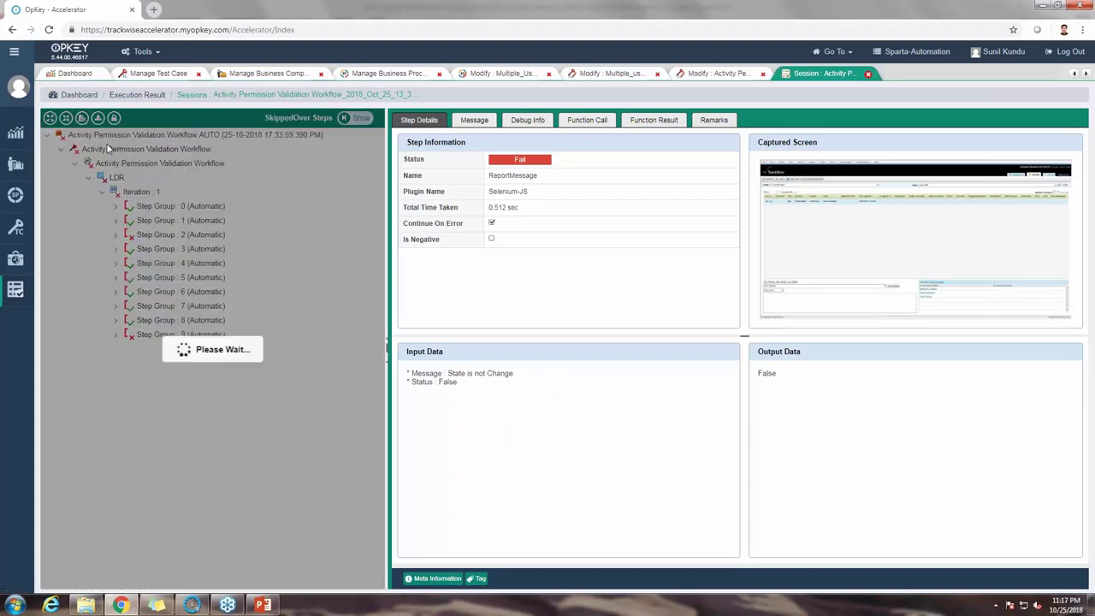
pyautogui.click(88, 183)
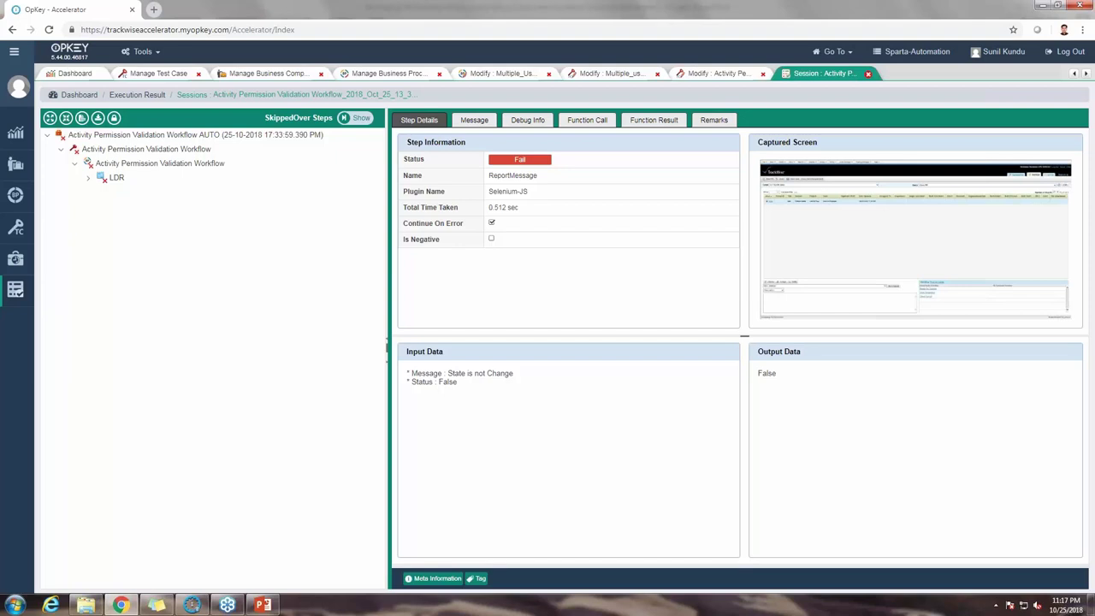
pyautogui.click(81, 118)
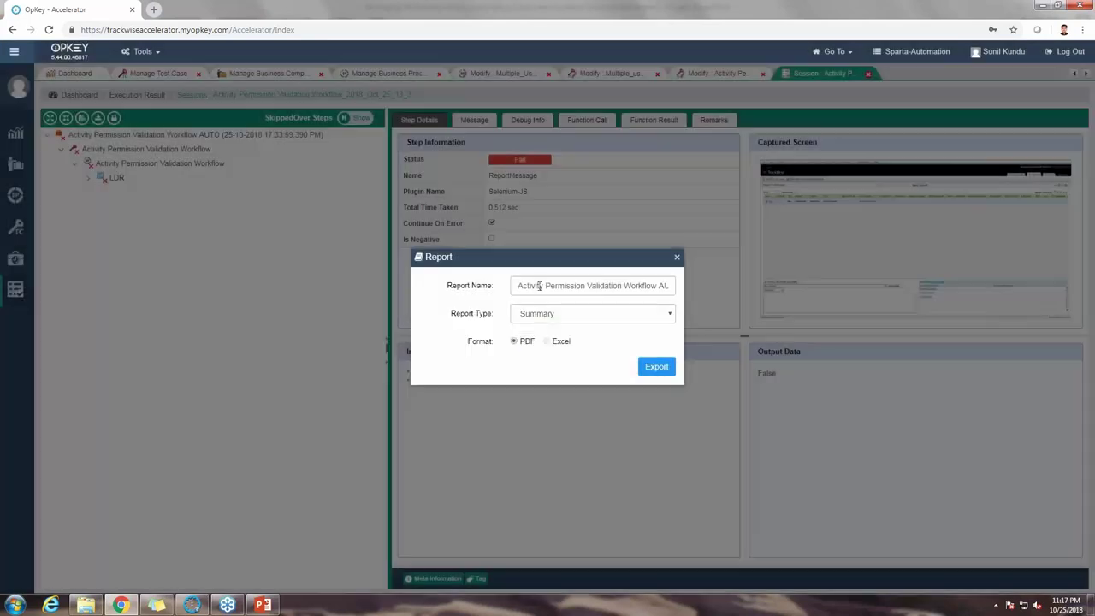
# Step: Export the session report as an IntegratedDataReport PDF and open the download
pyautogui.click(537, 316)
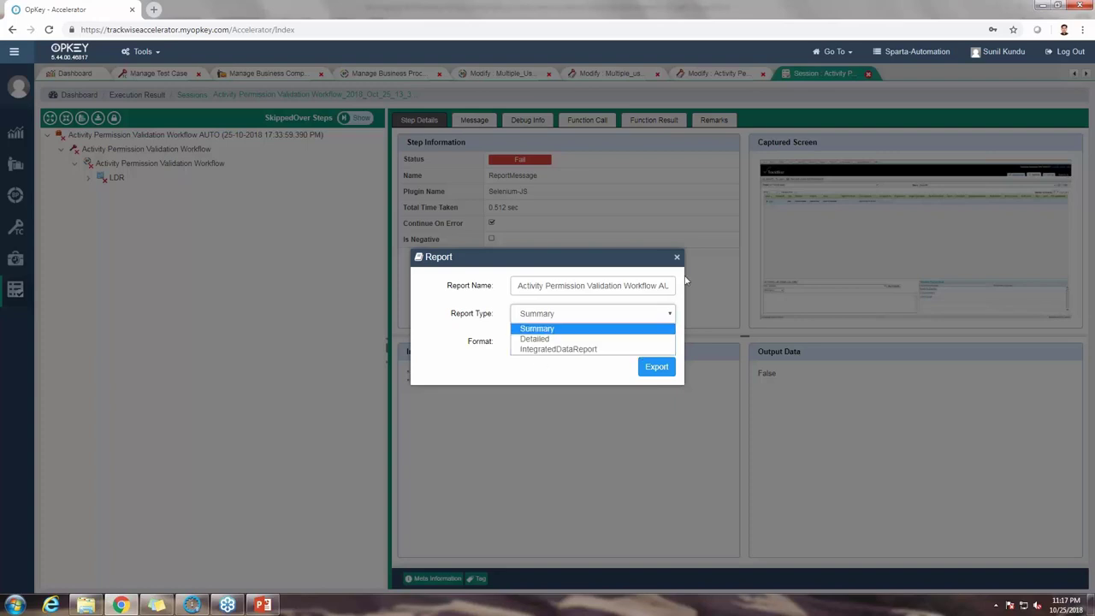
pyautogui.click(578, 349)
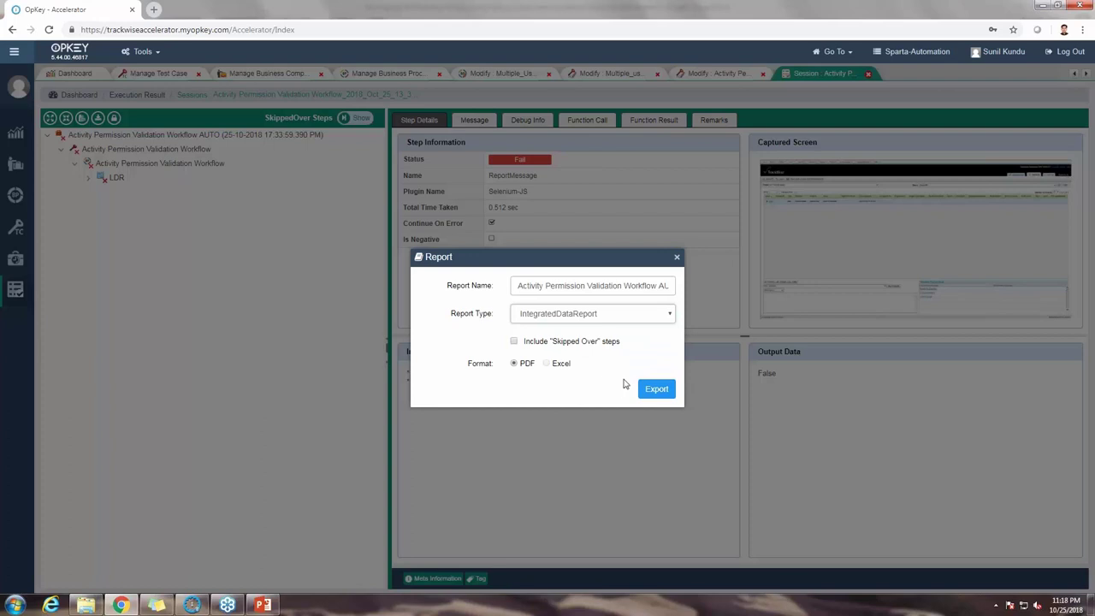
pyautogui.click(657, 391)
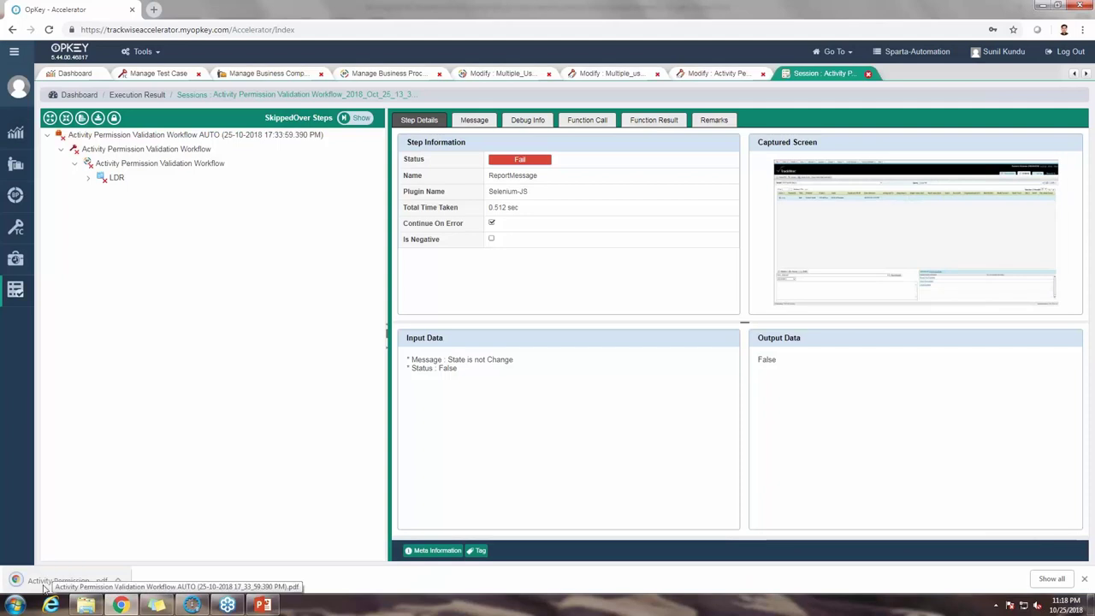
pyautogui.click(47, 581)
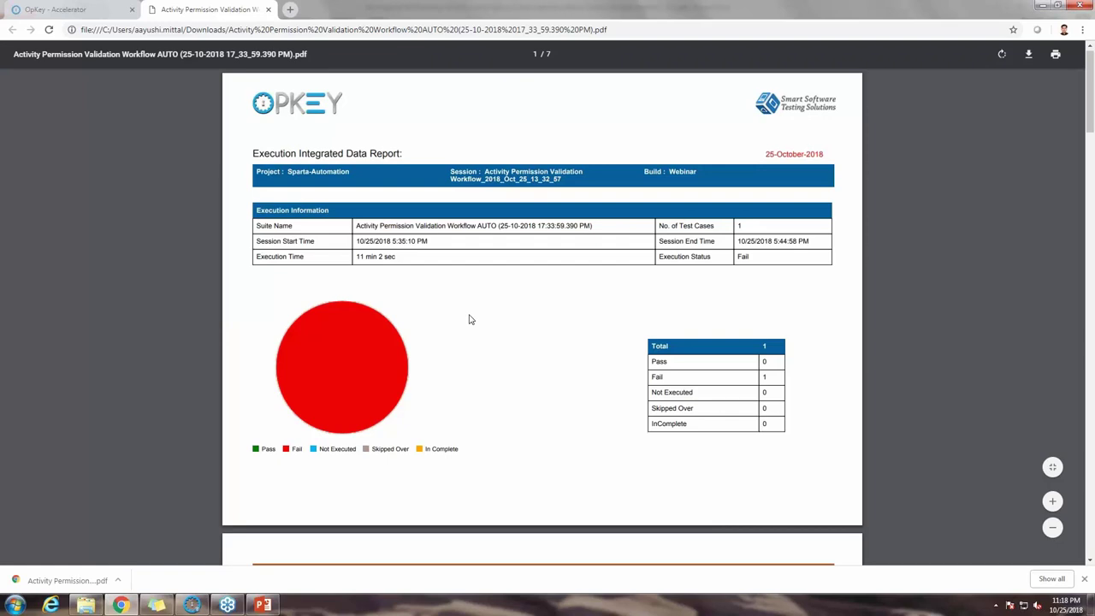
# Step: Scroll through the Integrated Data Report's pass/fail rows, then show the desktop
pyautogui.scroll(-3, 469, 319)
pyautogui.scroll(-2, 469, 319)
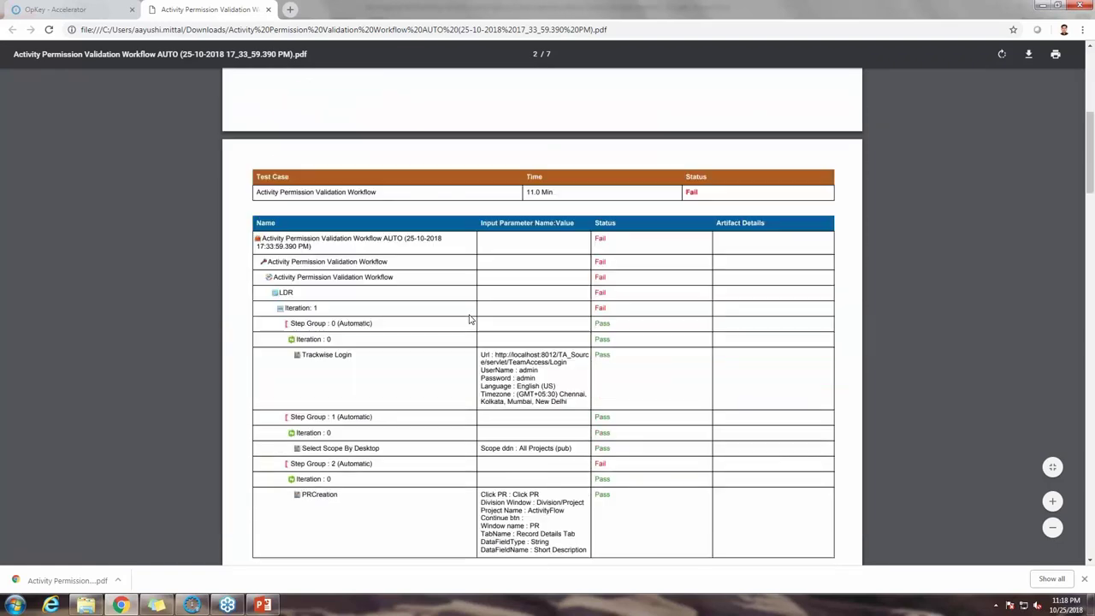
pyautogui.scroll(-4, 469, 319)
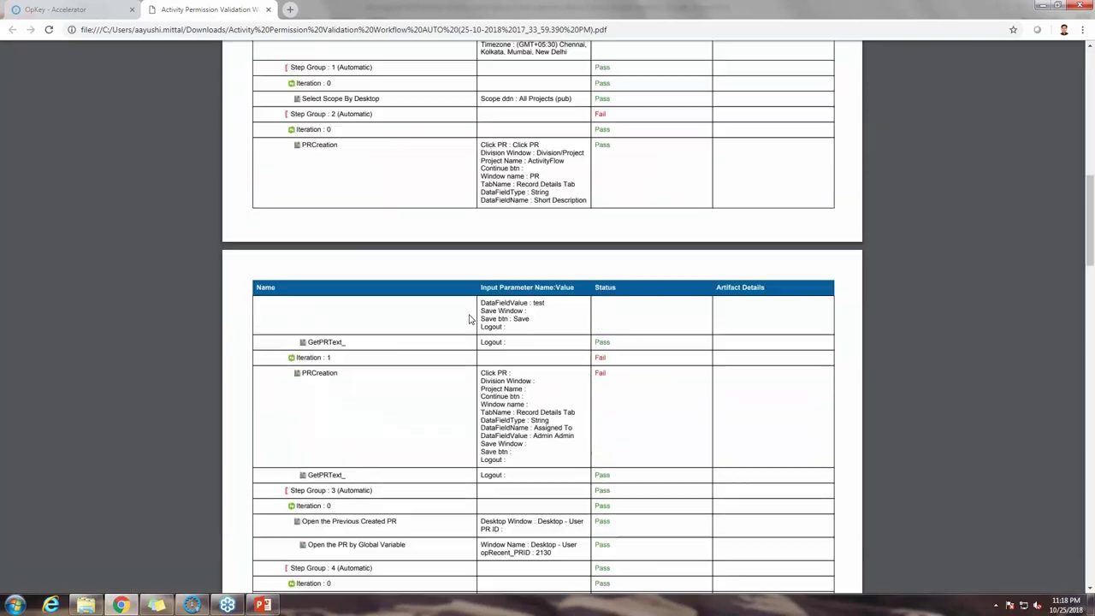
pyautogui.scroll(-4, 468, 319)
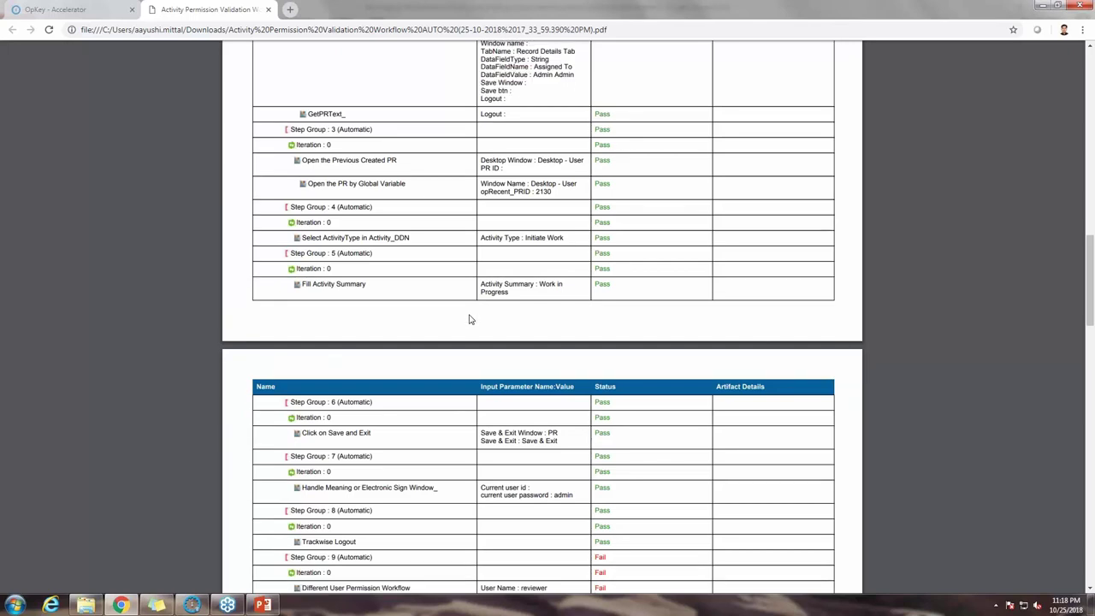
pyautogui.scroll(-3, 469, 319)
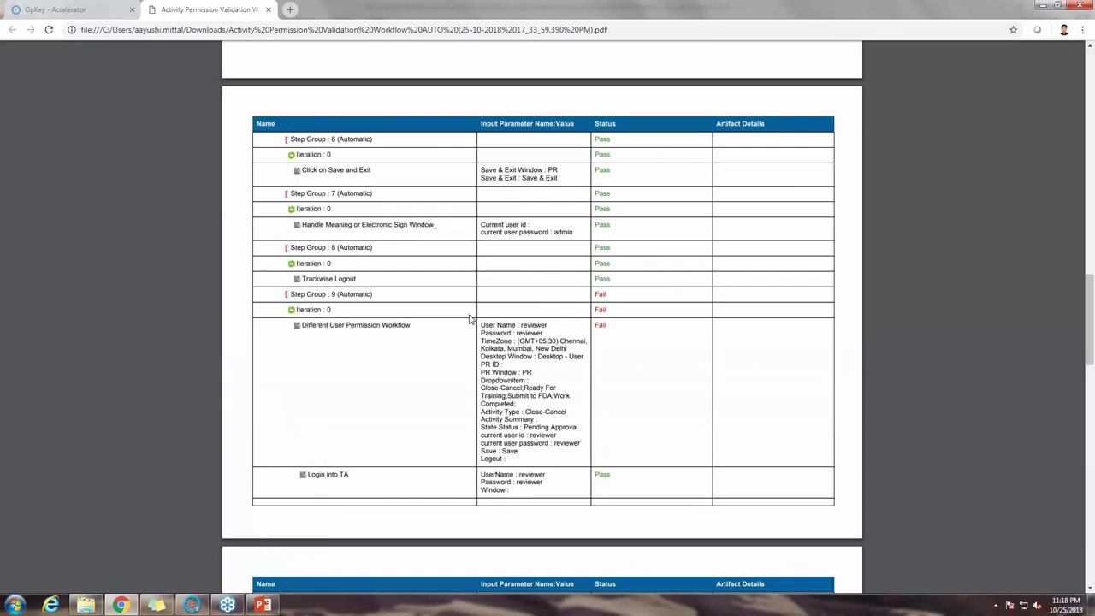
pyautogui.scroll(-3, 469, 319)
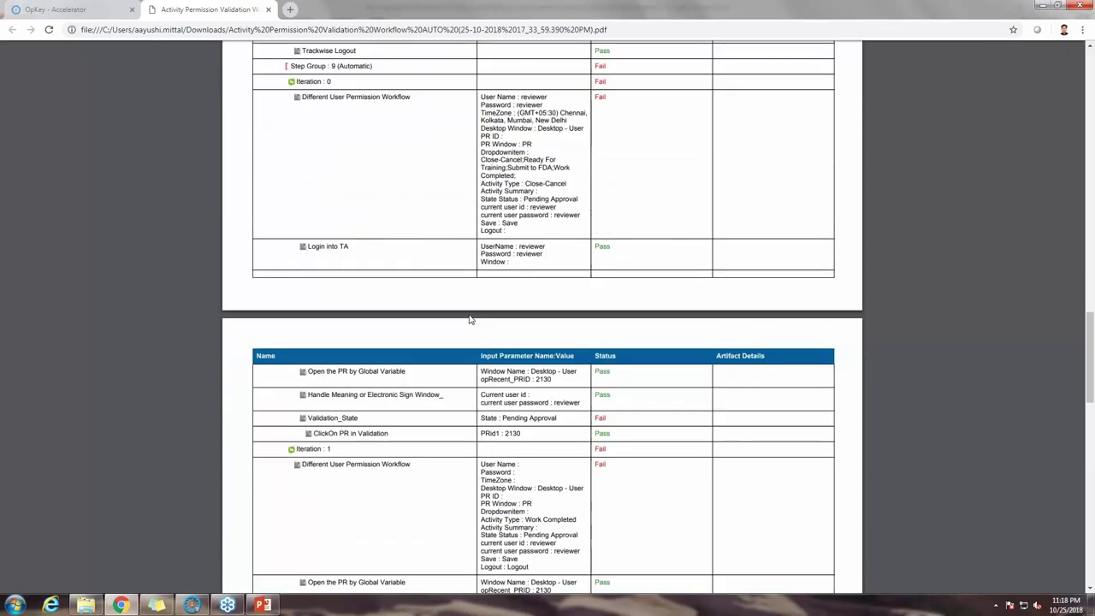
pyautogui.scroll(-3, 468, 319)
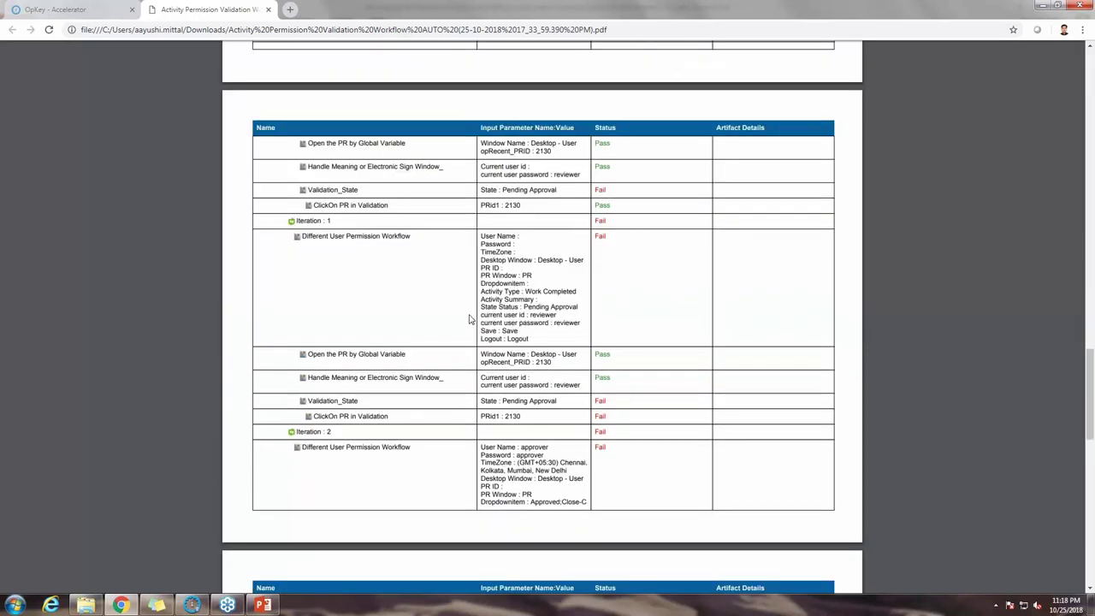
pyautogui.scroll(-3, 469, 319)
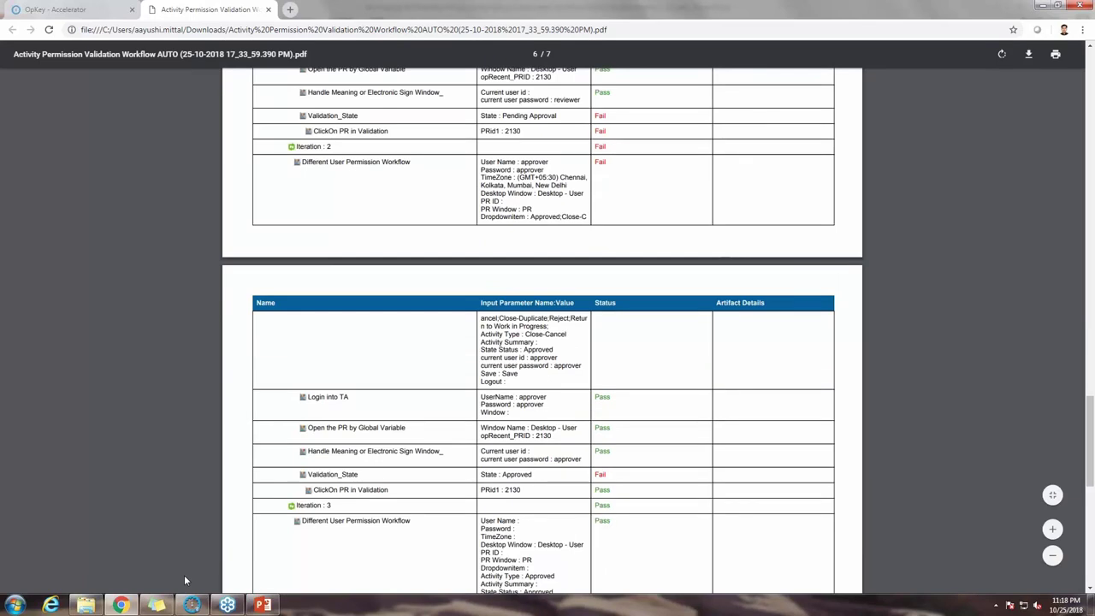
pyautogui.press('super+d')
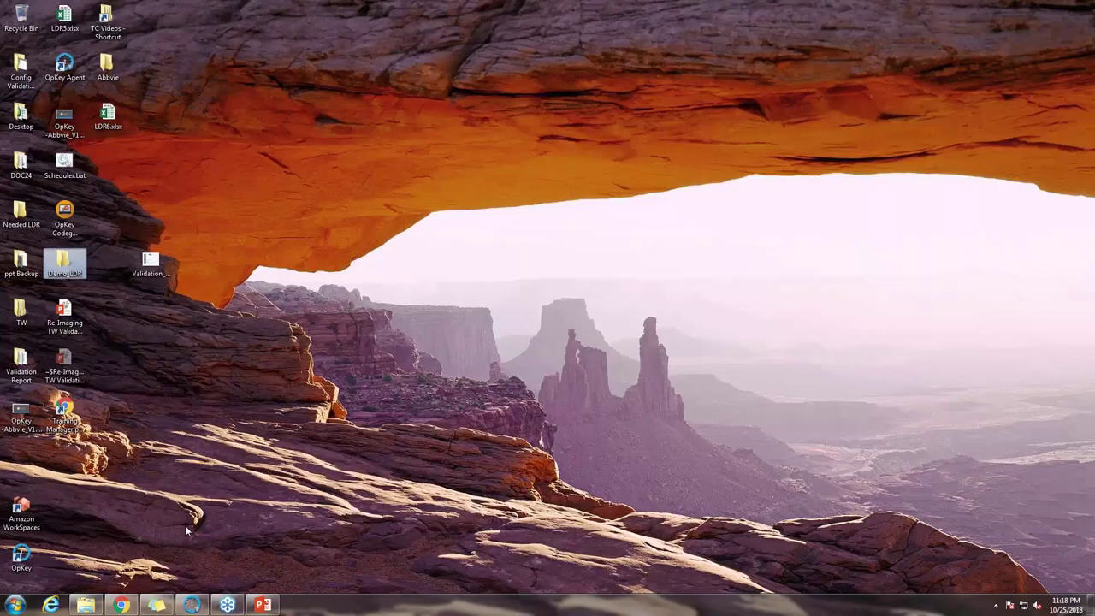
# Step: Bring back the Training Manager report and view the login step's screenshot
pyautogui.press('super+d')
pyautogui.scroll(2, 502, 263)
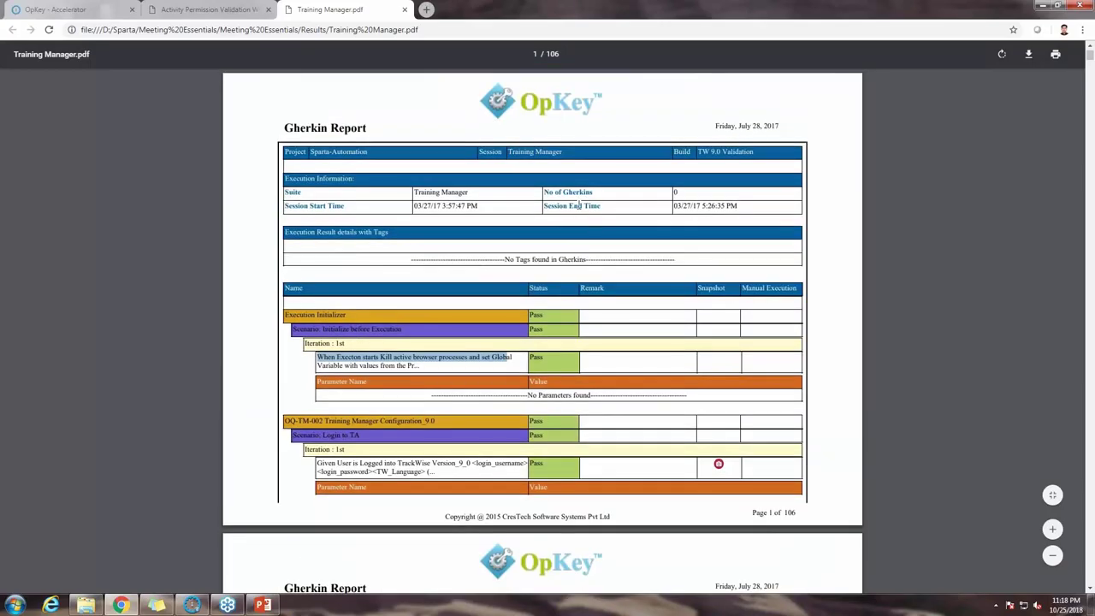
pyautogui.scroll(-2, 552, 160)
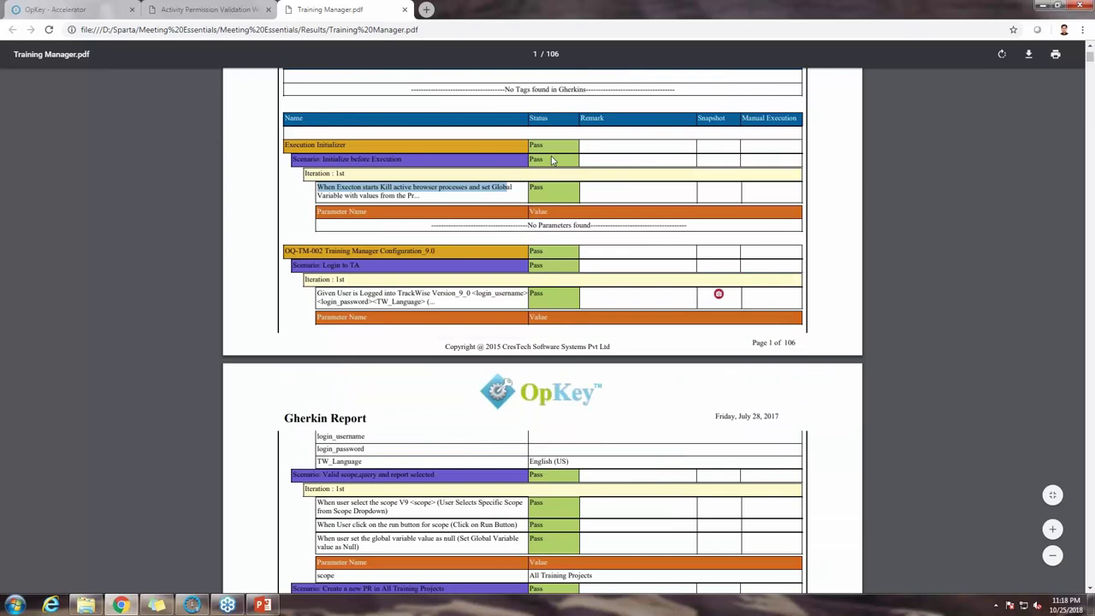
pyautogui.scroll(-1, 552, 160)
pyautogui.moveTo(322, 239); pyautogui.dragTo(467, 253)
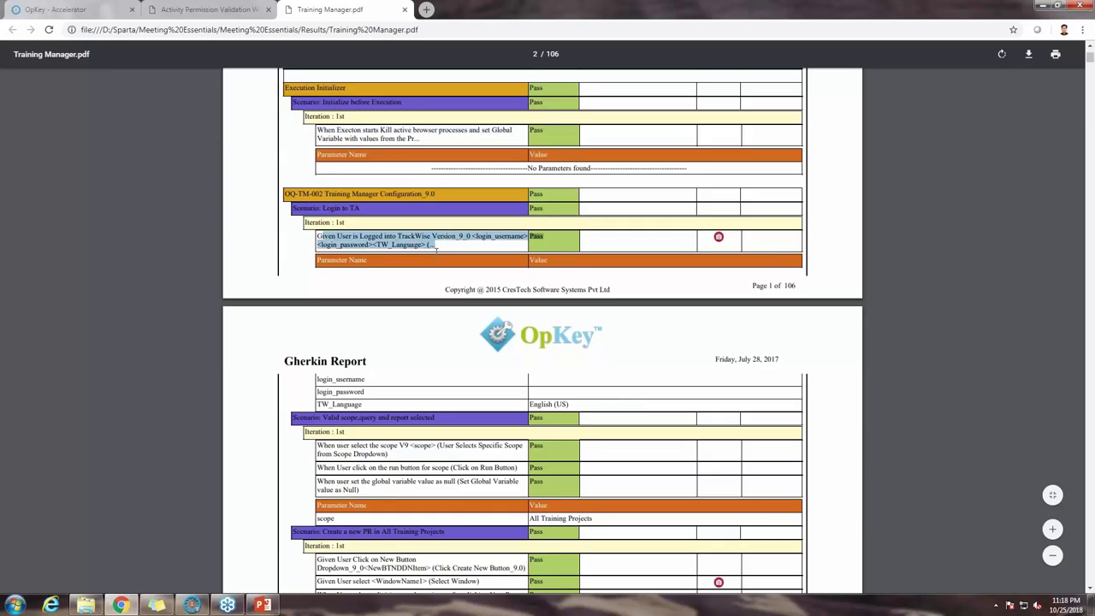
pyautogui.click(719, 240)
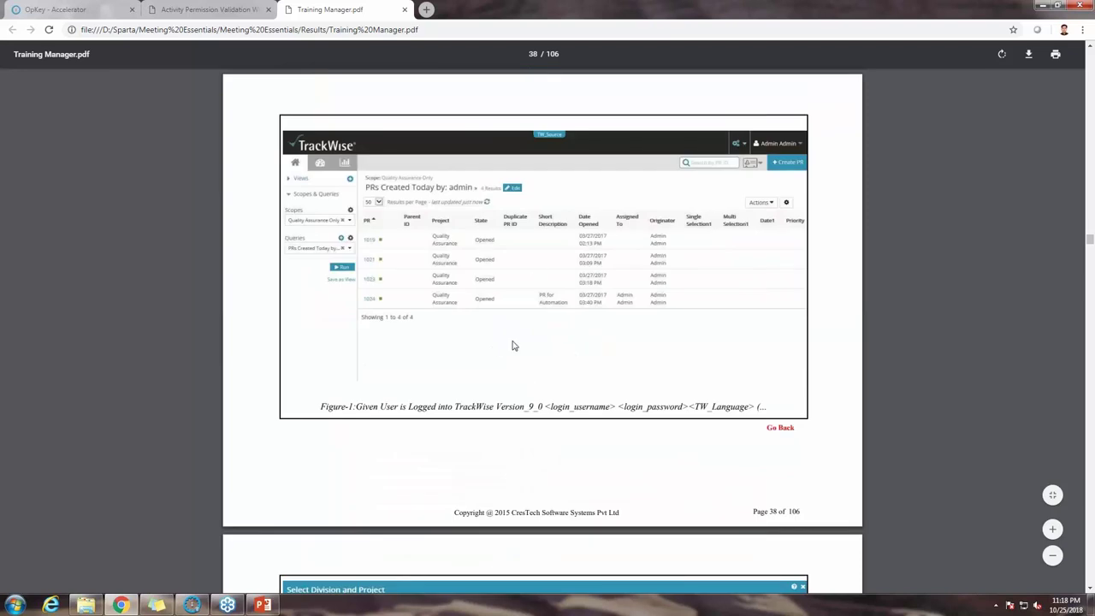
pyautogui.click(781, 427)
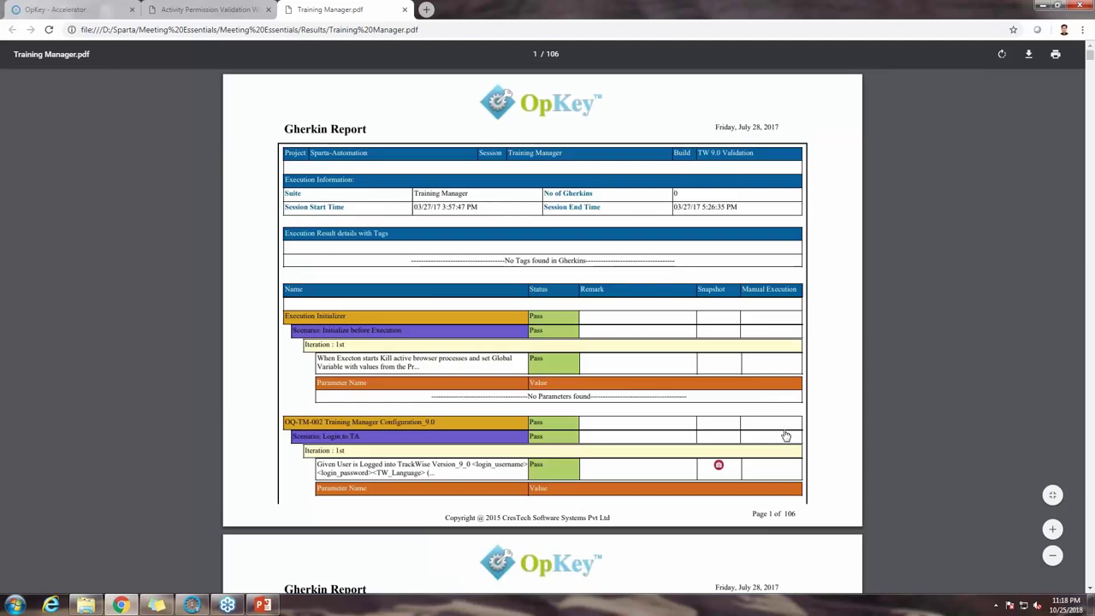
pyautogui.scroll(-4, 785, 436)
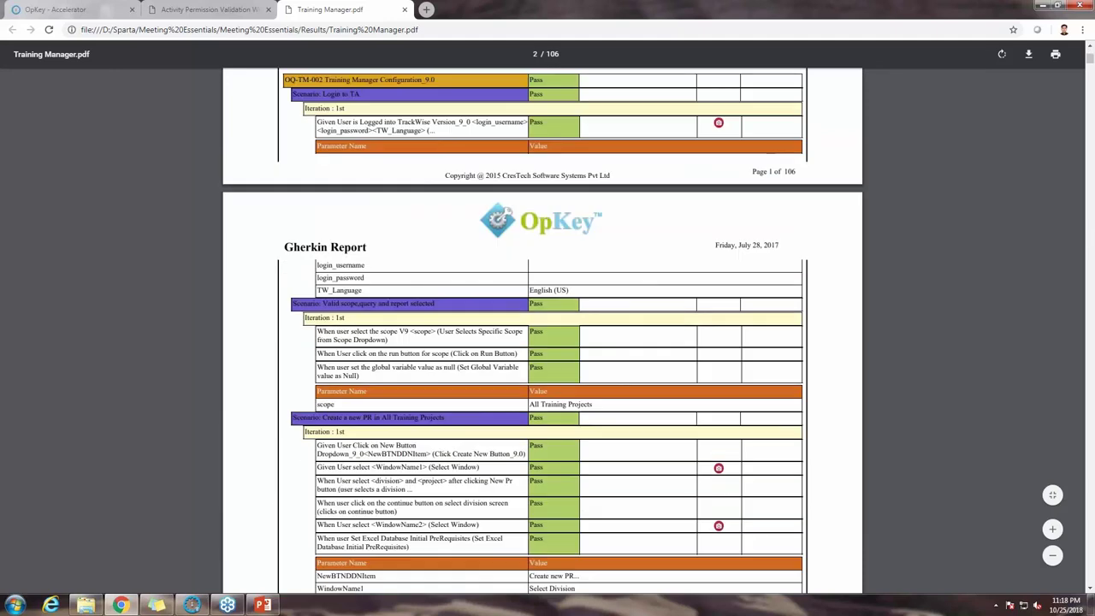
pyautogui.scroll(-4, 722, 188)
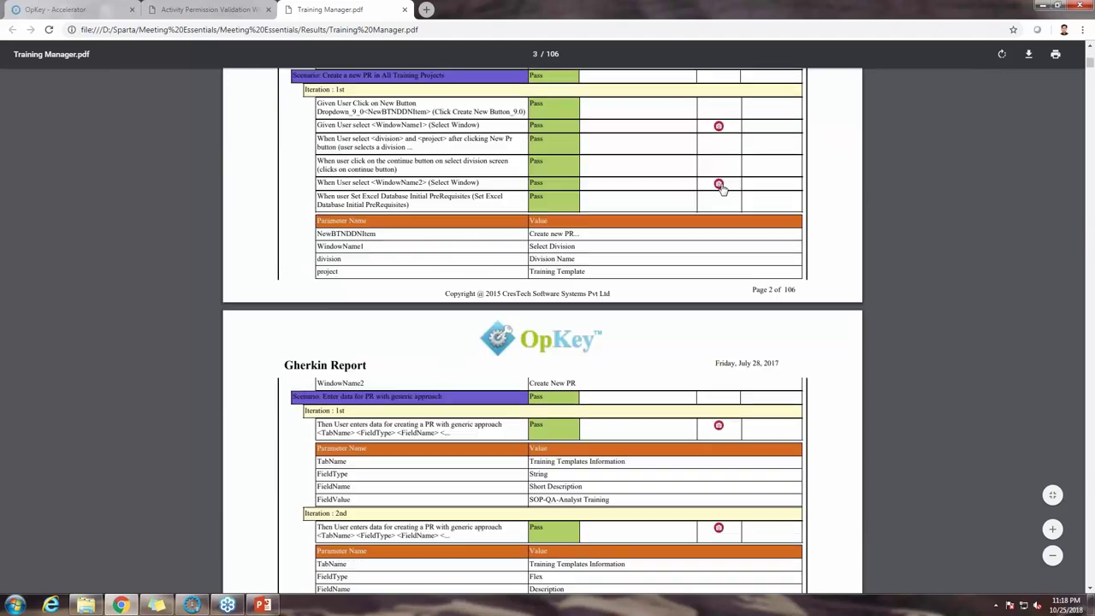
# Step: View the WindowName2 and page 3 step screenshots, returning to the Gherkin table each time
pyautogui.click(719, 185)
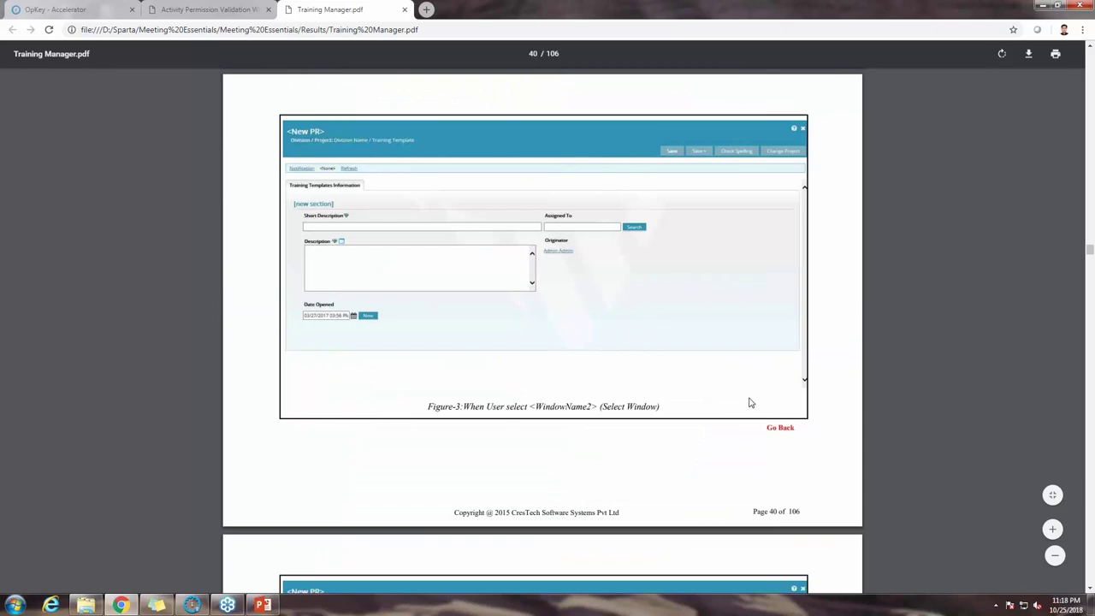
pyautogui.click(778, 427)
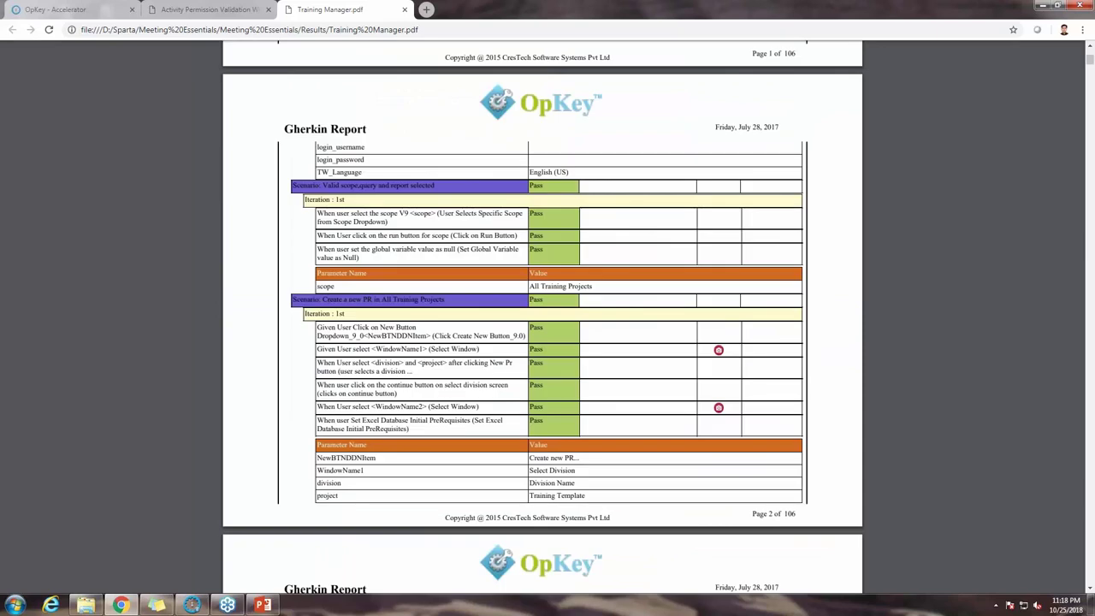
pyautogui.scroll(-3, 720, 184)
pyautogui.click(719, 181)
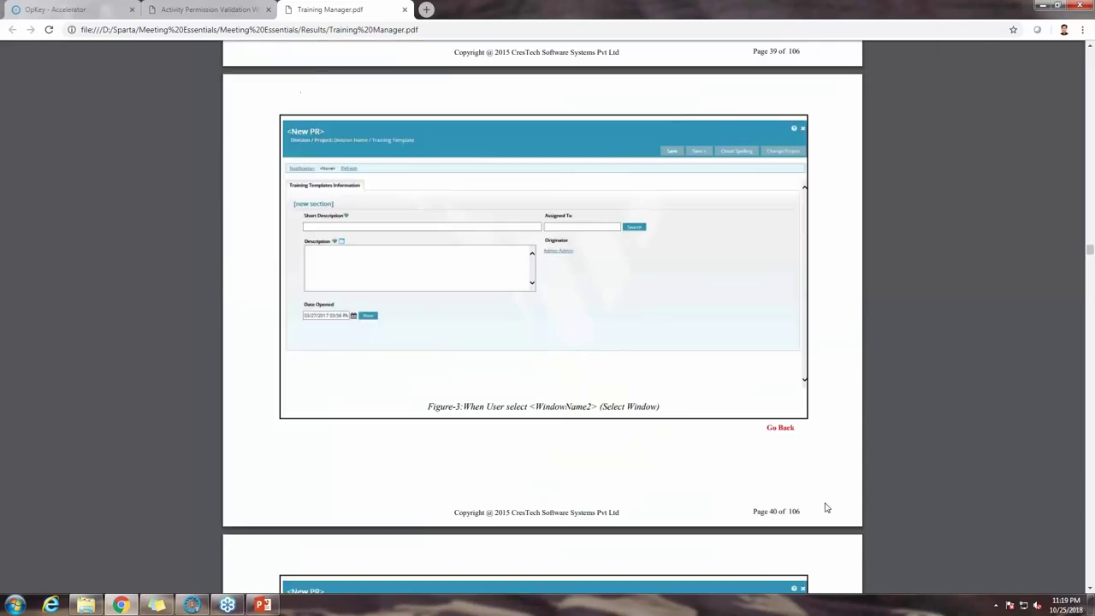
pyautogui.click(779, 427)
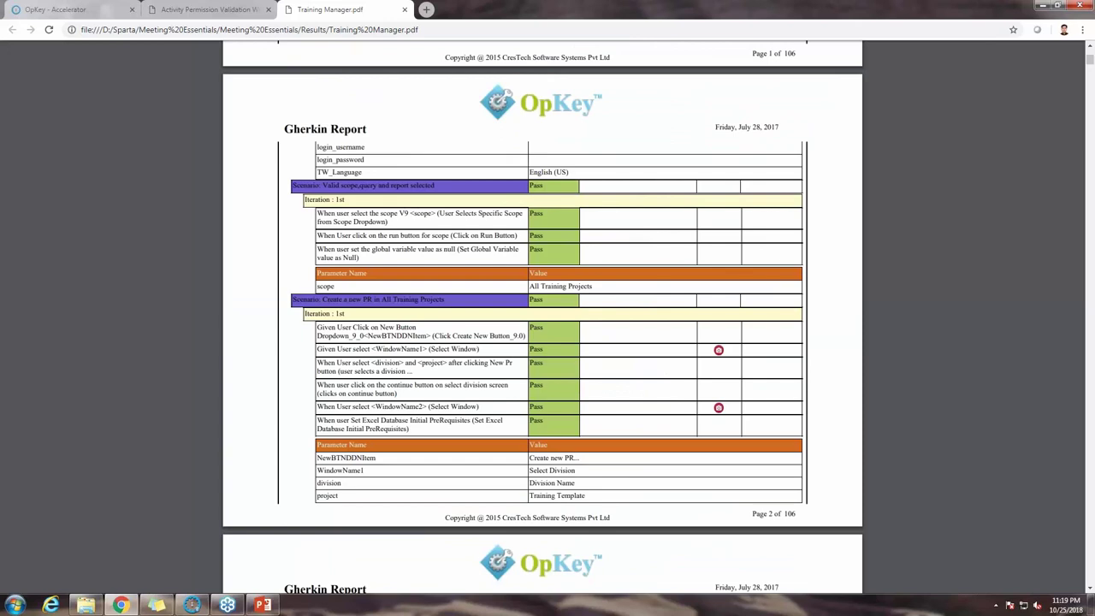
pyautogui.scroll(-5, 739, 325)
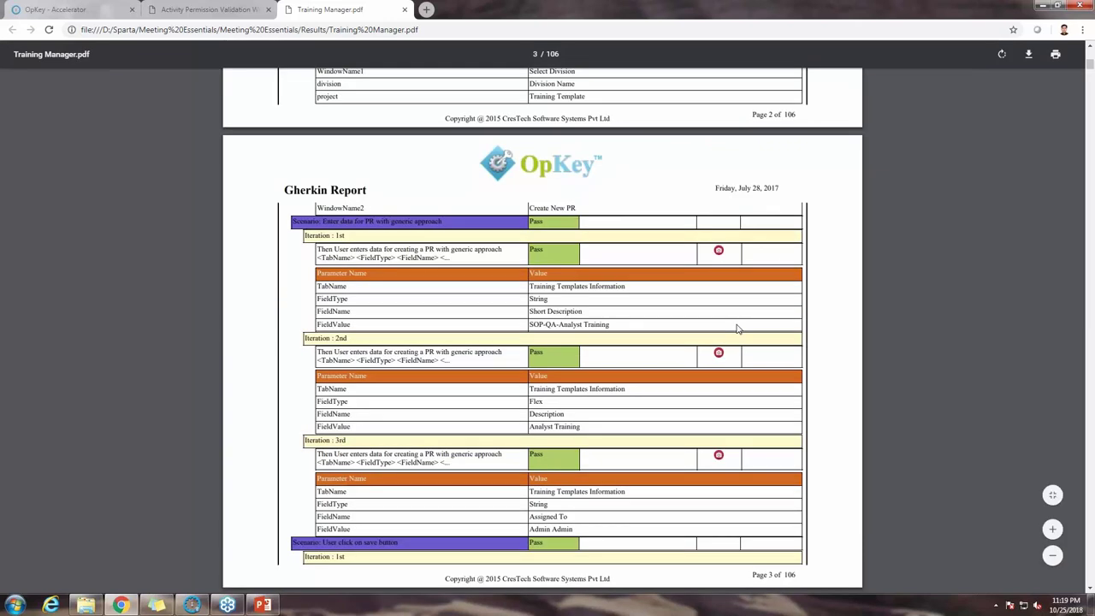
pyautogui.click(717, 247)
pyautogui.click(786, 431)
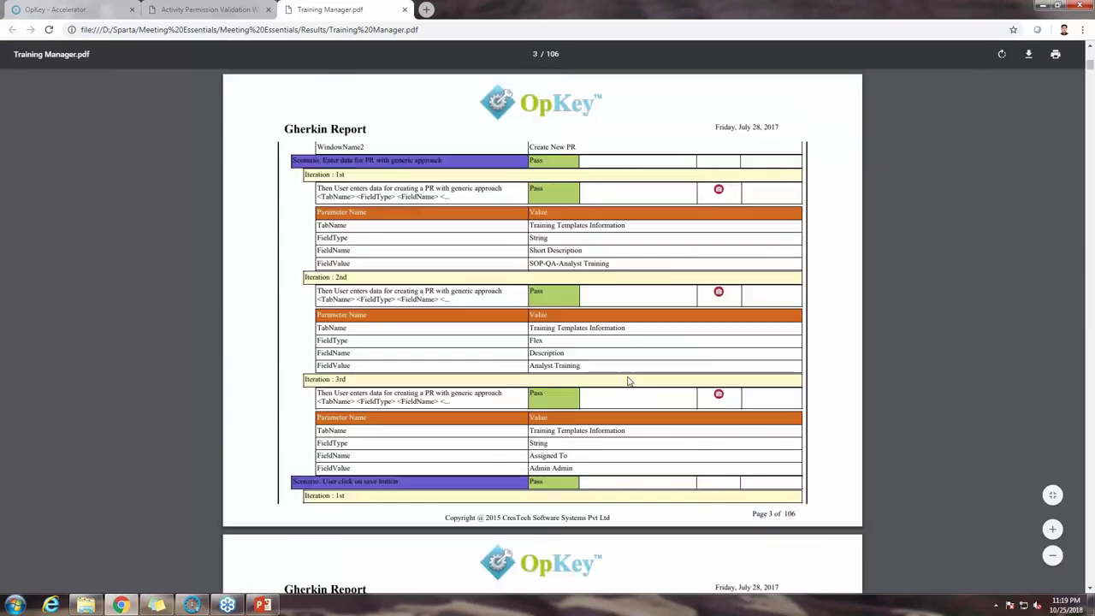
# Step: Check the 3rd iteration screenshot, then close the Training Manager and Activity Permission PDFs
pyautogui.click(719, 393)
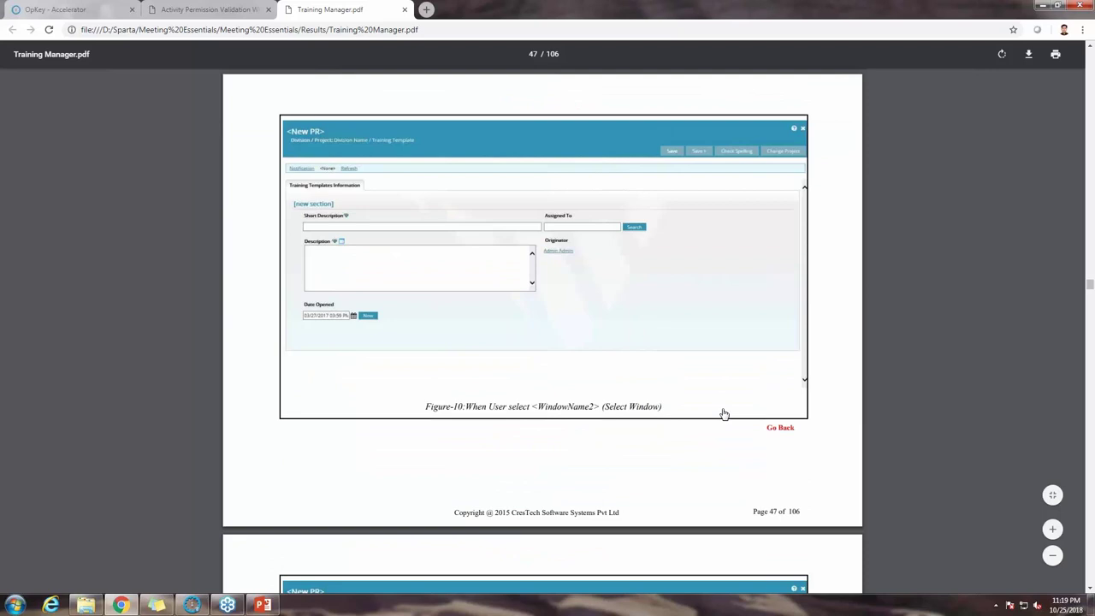
pyautogui.scroll(-4, 726, 423)
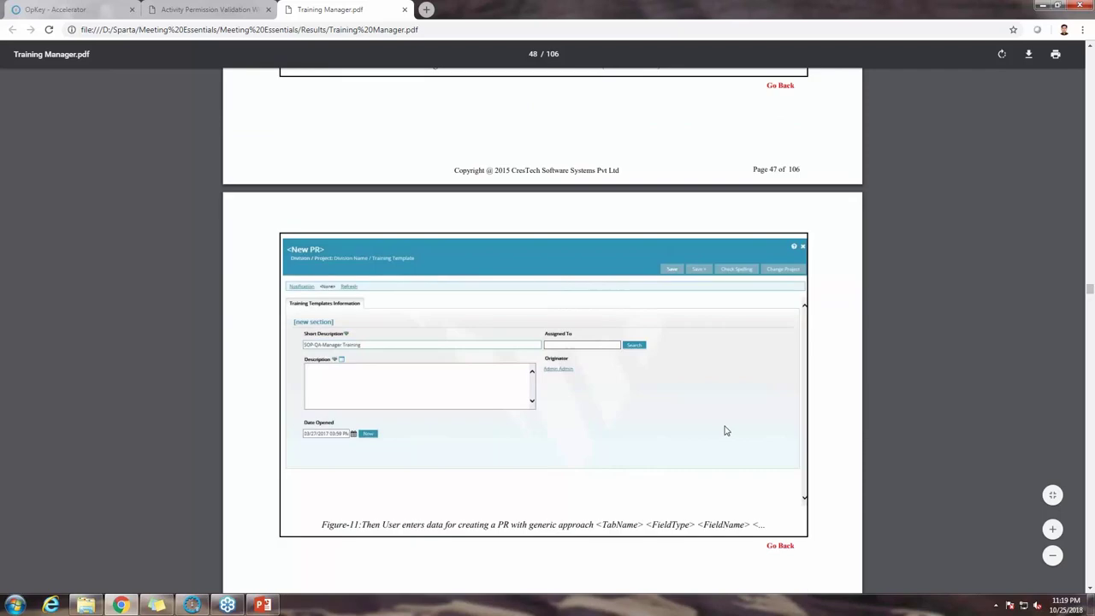
pyautogui.scroll(-5, 725, 430)
pyautogui.scroll(-15, 725, 430)
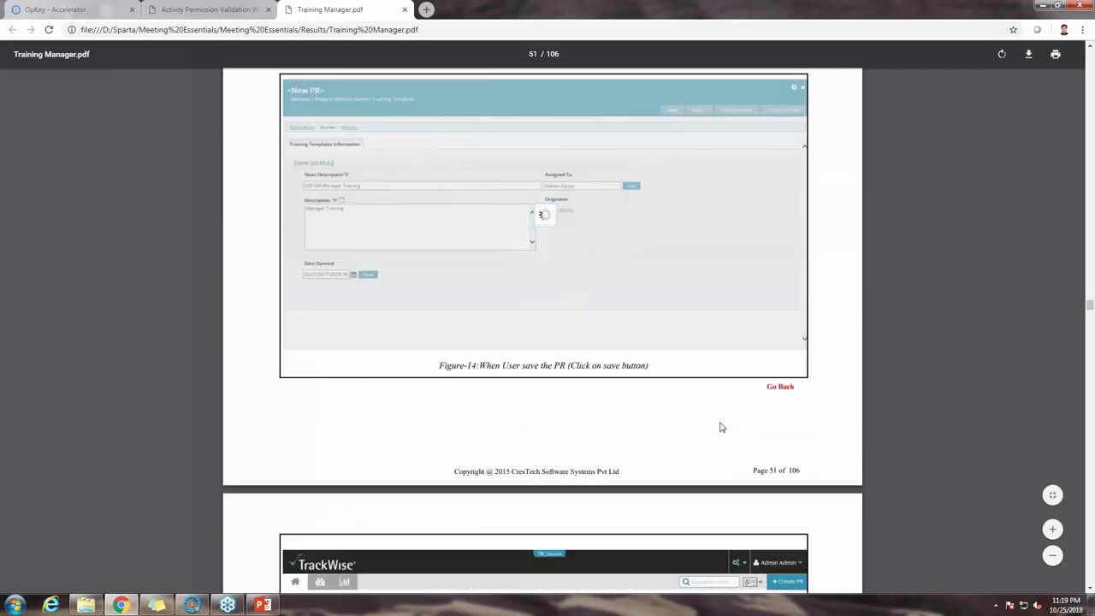
pyautogui.scroll(-5, 720, 427)
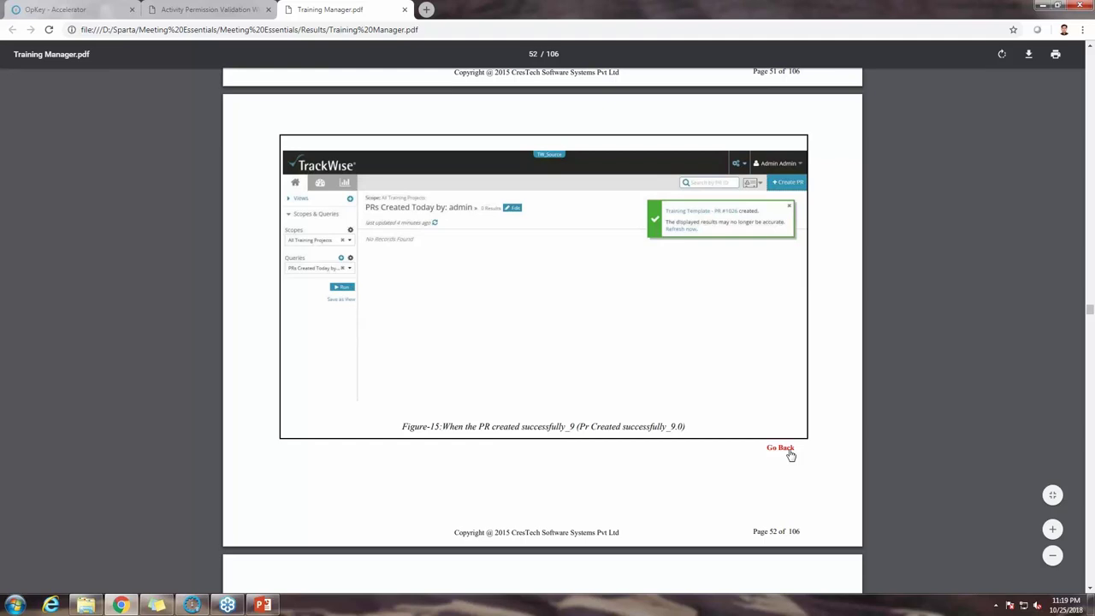
pyautogui.click(789, 452)
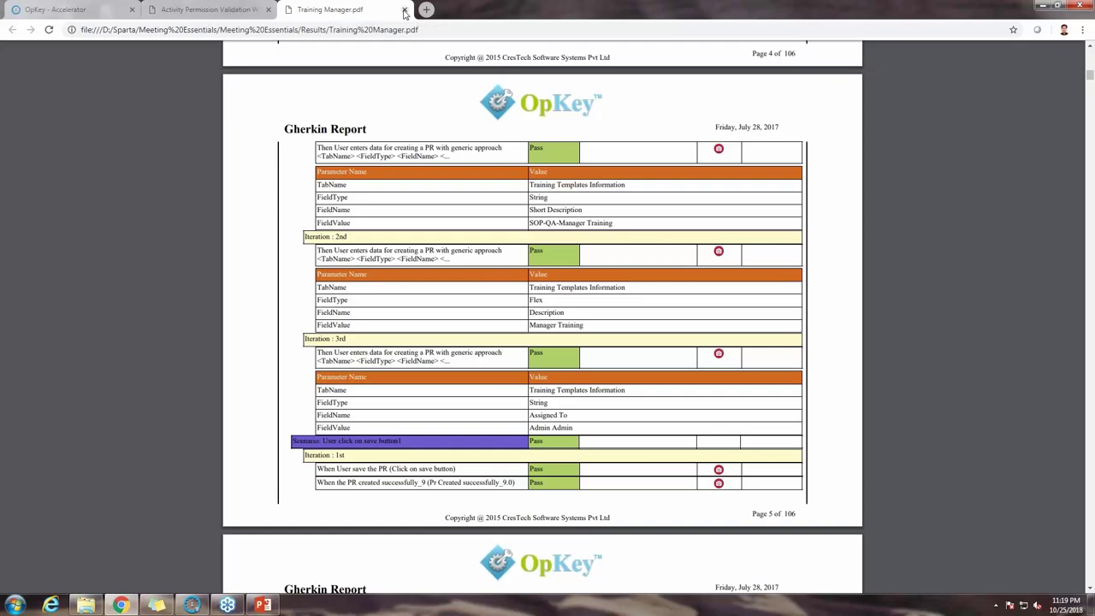
pyautogui.click(405, 10)
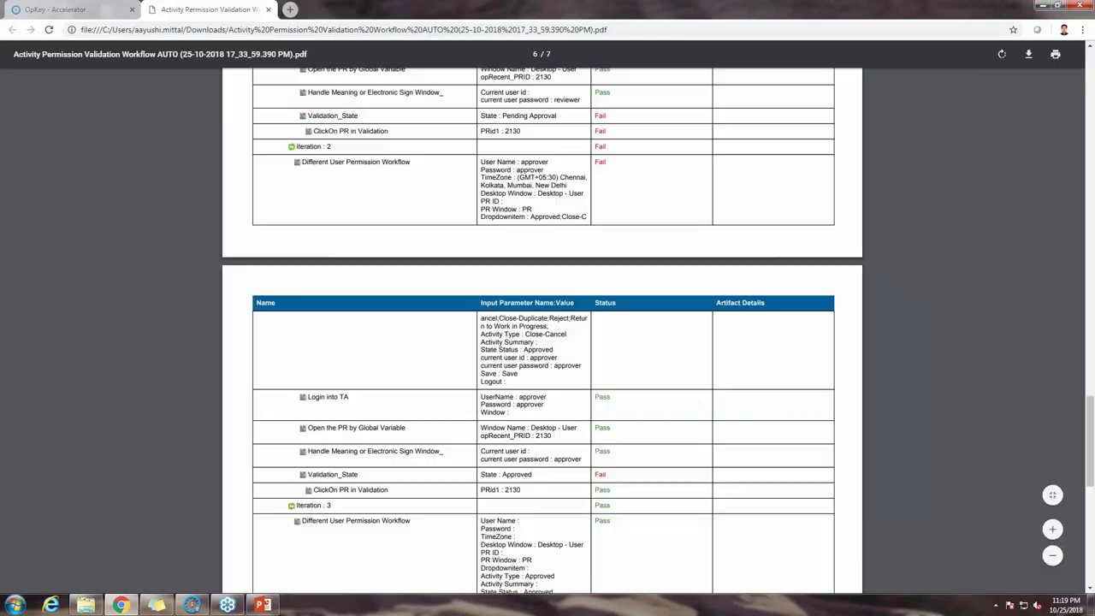
pyautogui.click(268, 10)
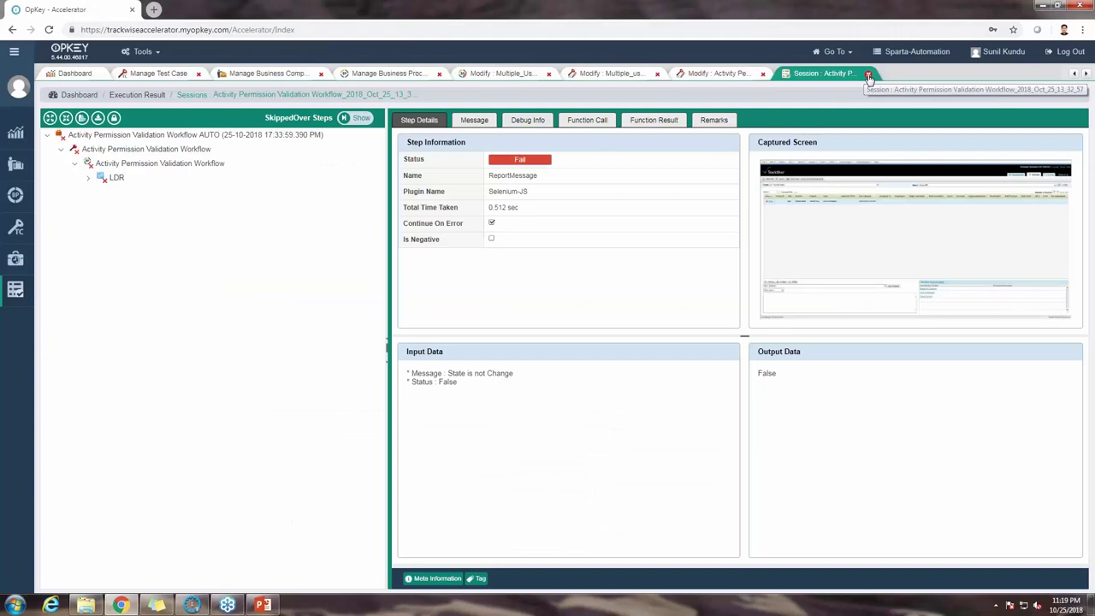
# Step: Close the Activity Permission session results and its Modify test case tab
pyautogui.click(868, 76)
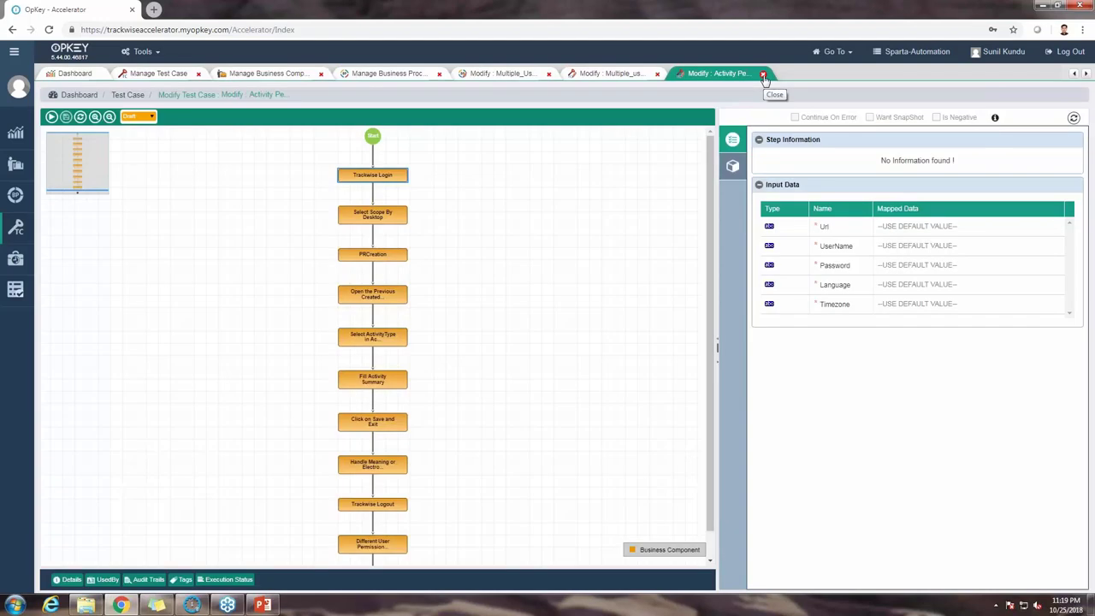
pyautogui.click(763, 74)
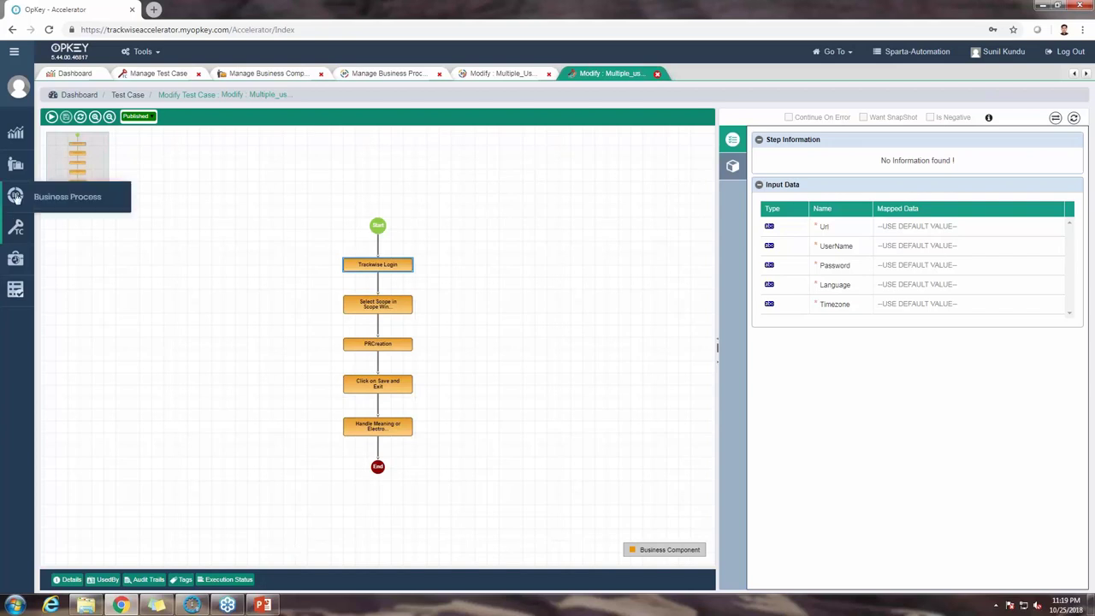
# Step: Search test cases for 'work' and open Populate the DataFields Workflow
pyautogui.click(17, 232)
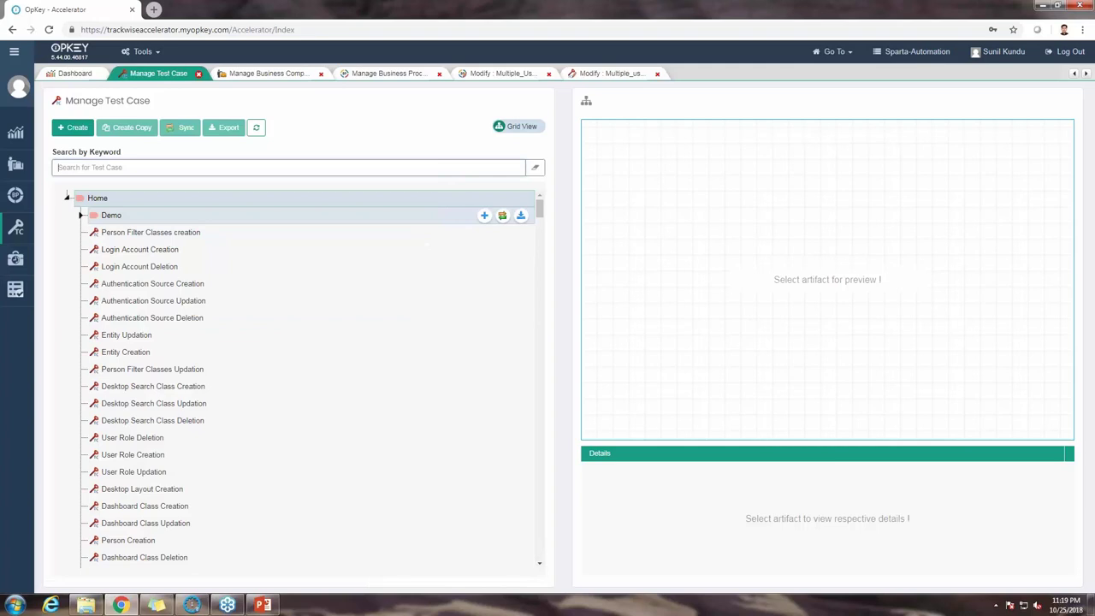
pyautogui.write('wo')
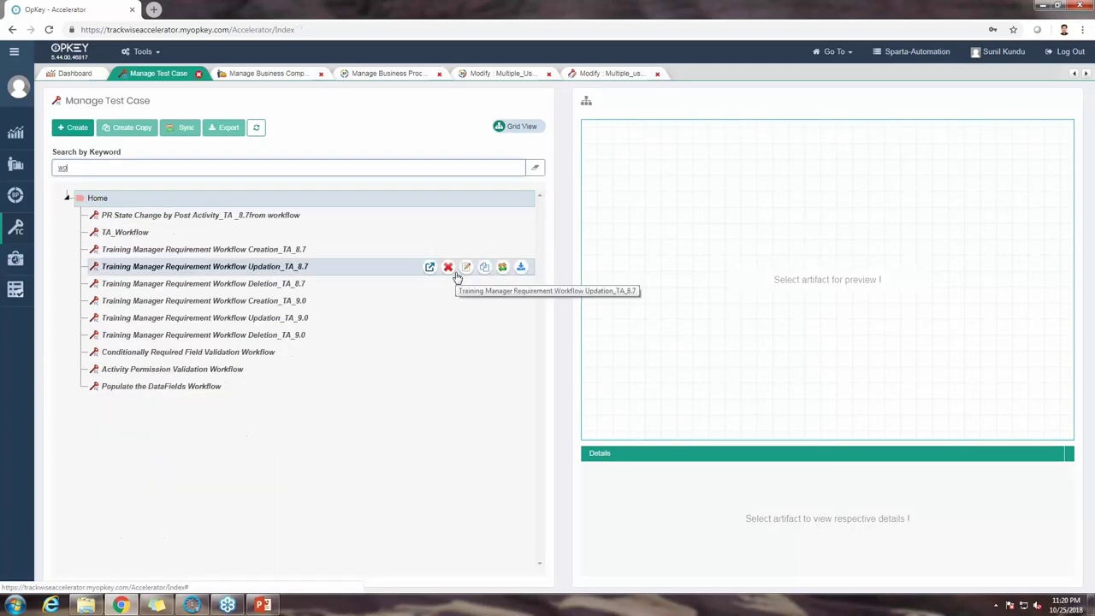
pyautogui.write('rk')
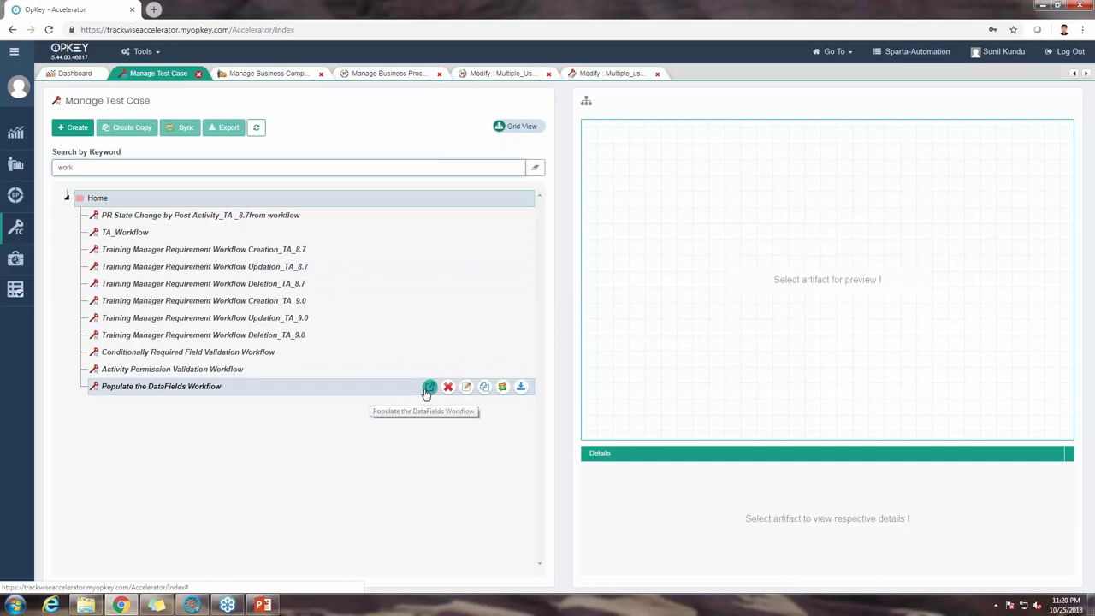
pyautogui.click(429, 388)
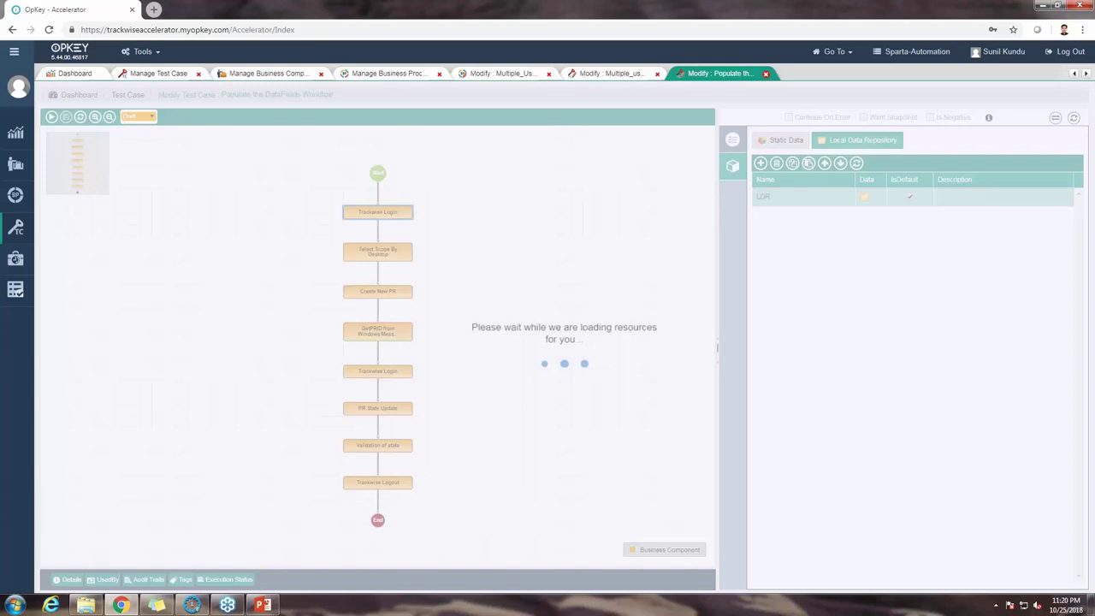
# Step: Open the LDR data grid and inspect row 4's Approved By field and Admin Admin value
pyautogui.click(733, 165)
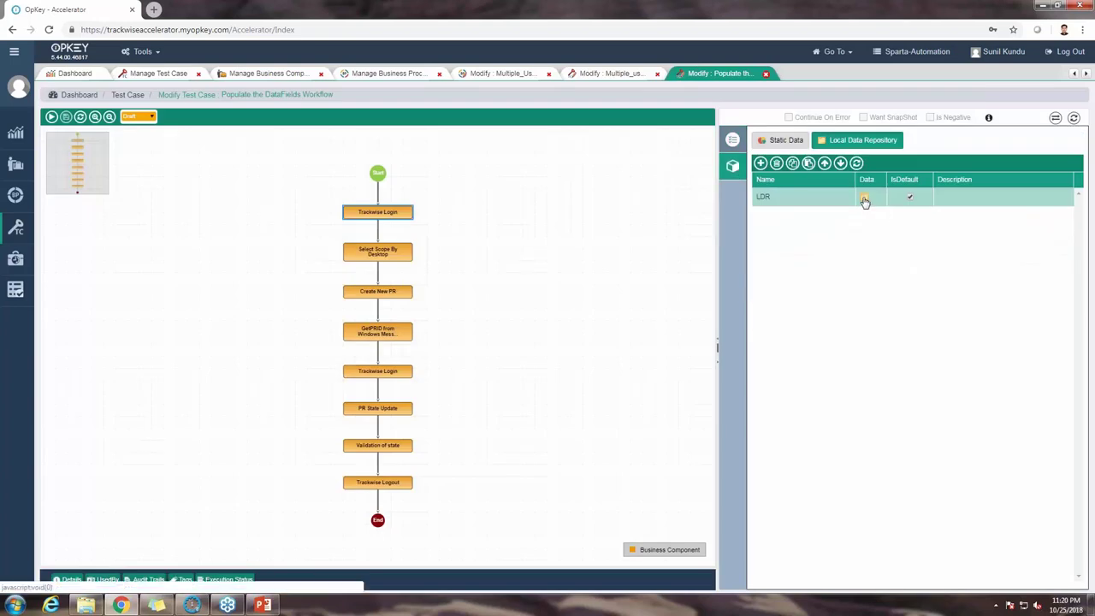
pyautogui.click(865, 199)
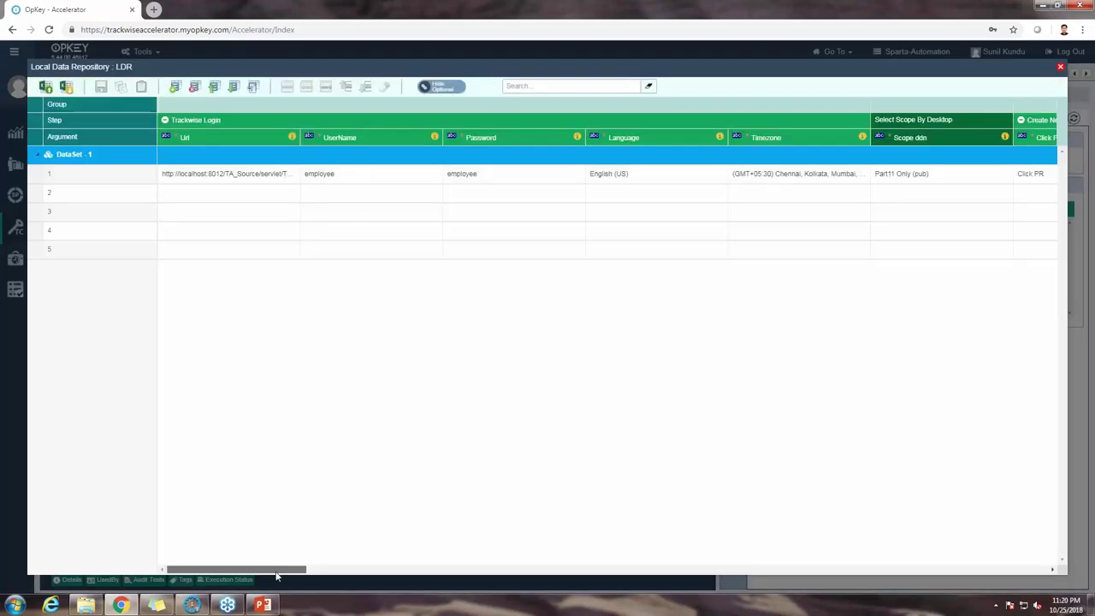
pyautogui.moveTo(276, 572); pyautogui.dragTo(475, 599)
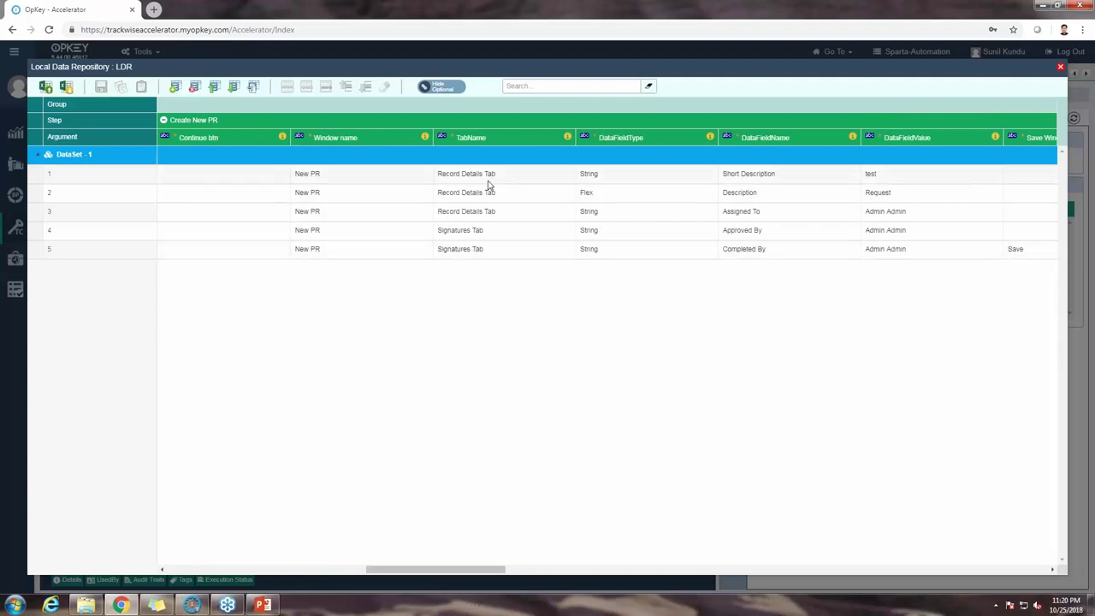
pyautogui.click(488, 230)
pyautogui.click(753, 231)
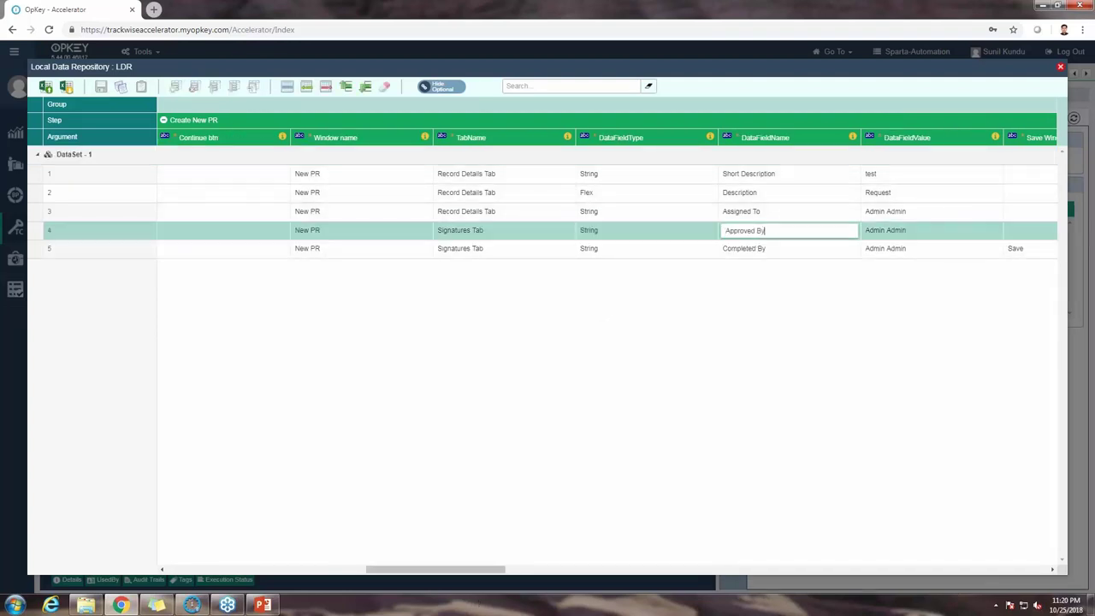
pyautogui.click(912, 229)
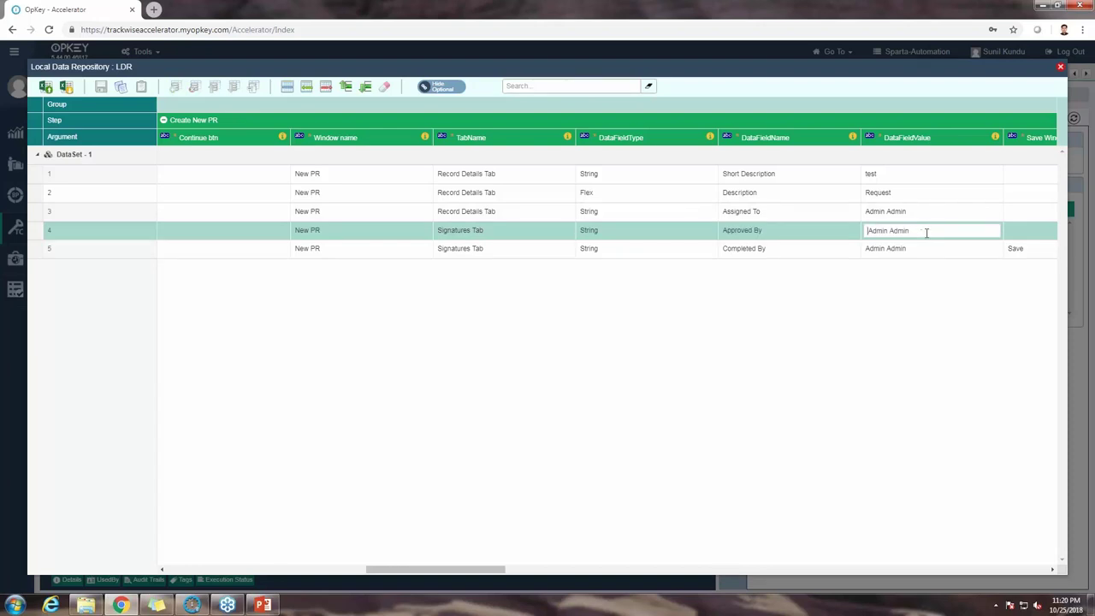
pyautogui.moveTo(927, 232); pyautogui.dragTo(866, 231)
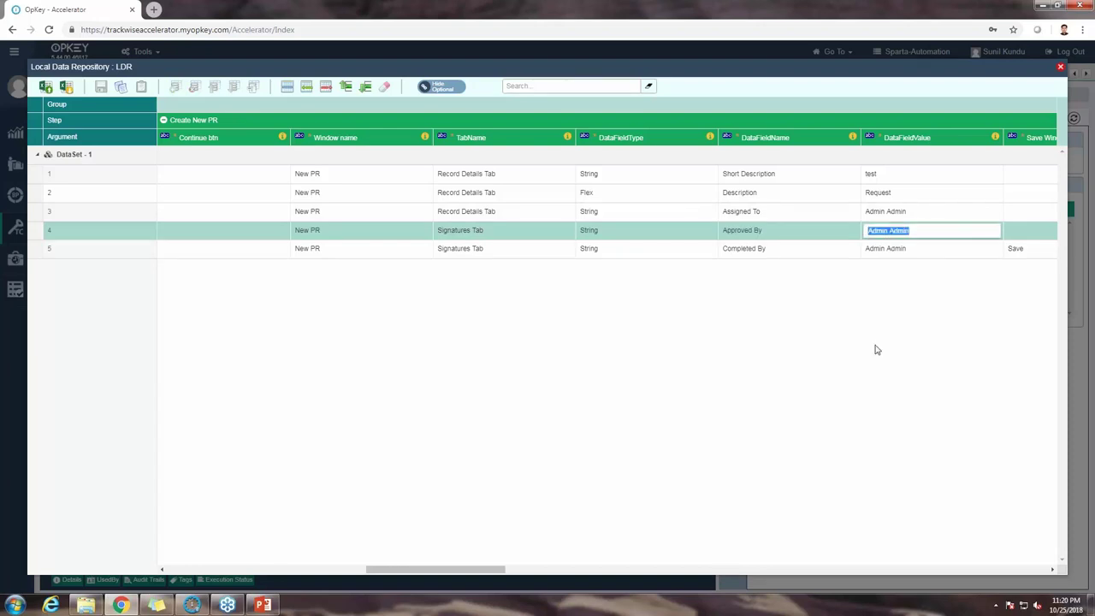
pyautogui.click(134, 227)
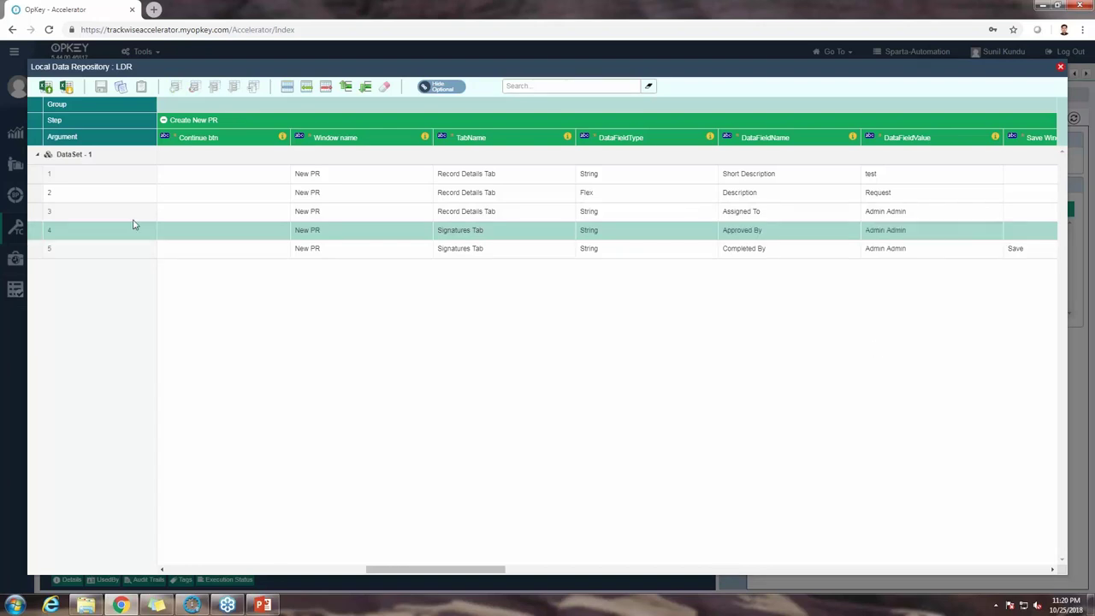
pyautogui.click(43, 216)
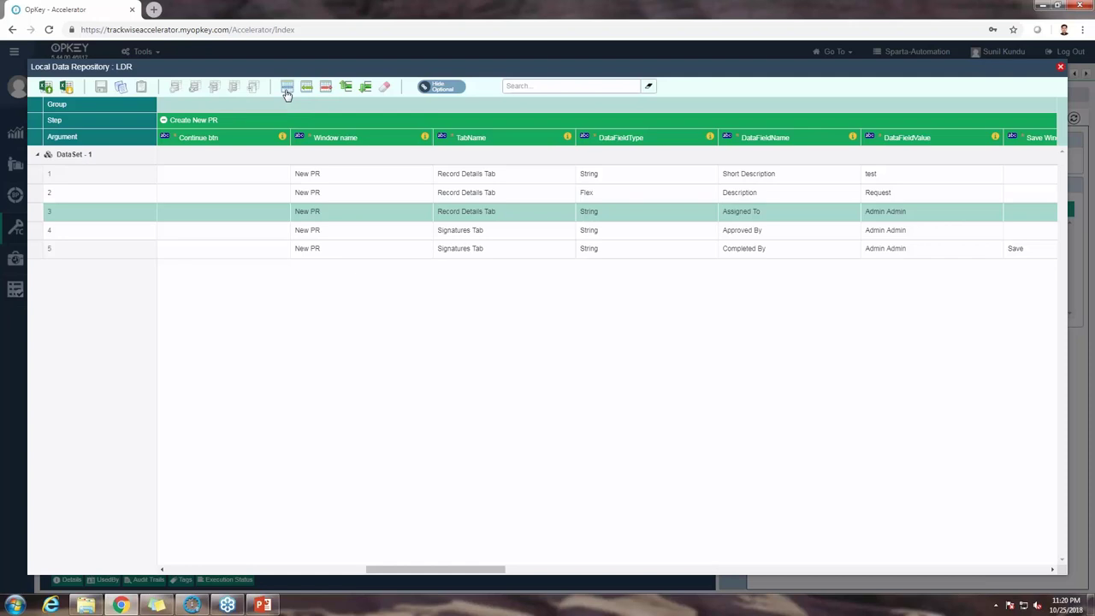
# Step: Add row 5 with window New PR, tab Signatures Tab copied from row 4, and type String
pyautogui.click(287, 89)
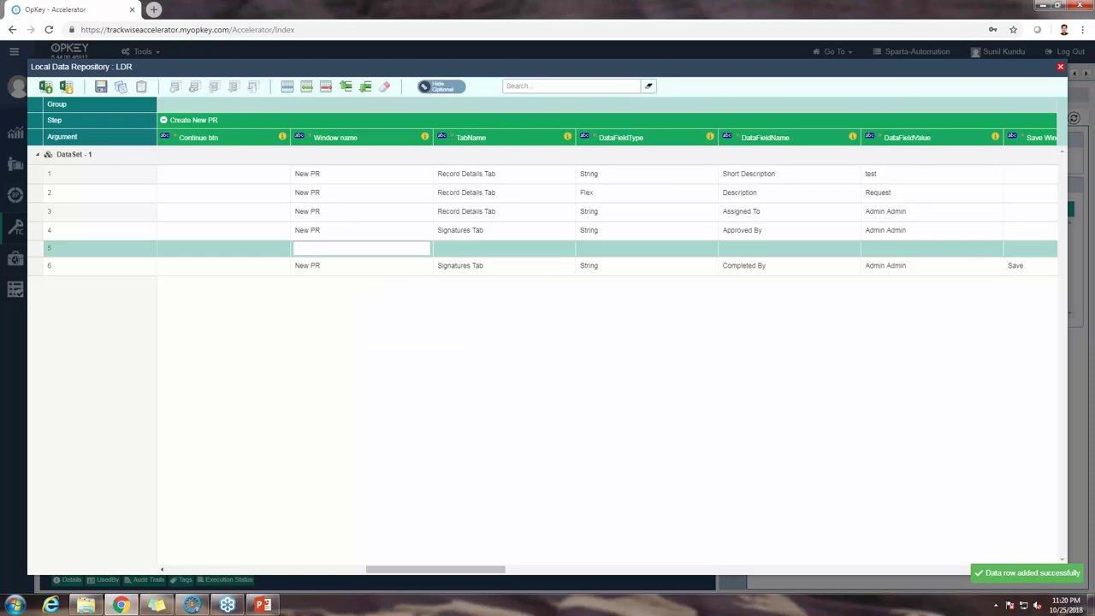
pyautogui.write('New')
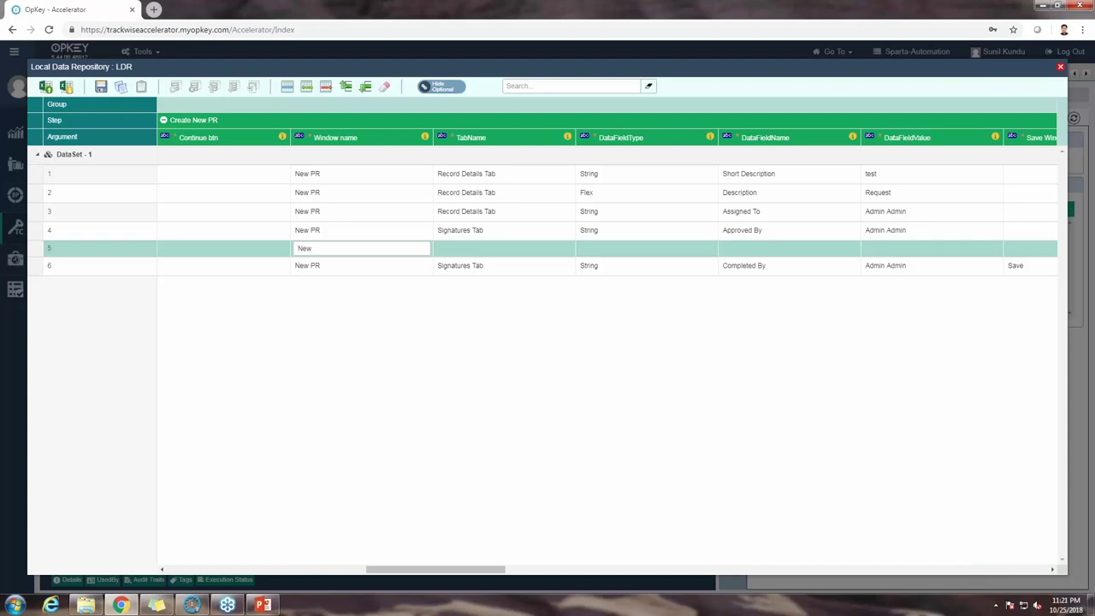
pyautogui.write(' PR')
pyautogui.click(448, 251)
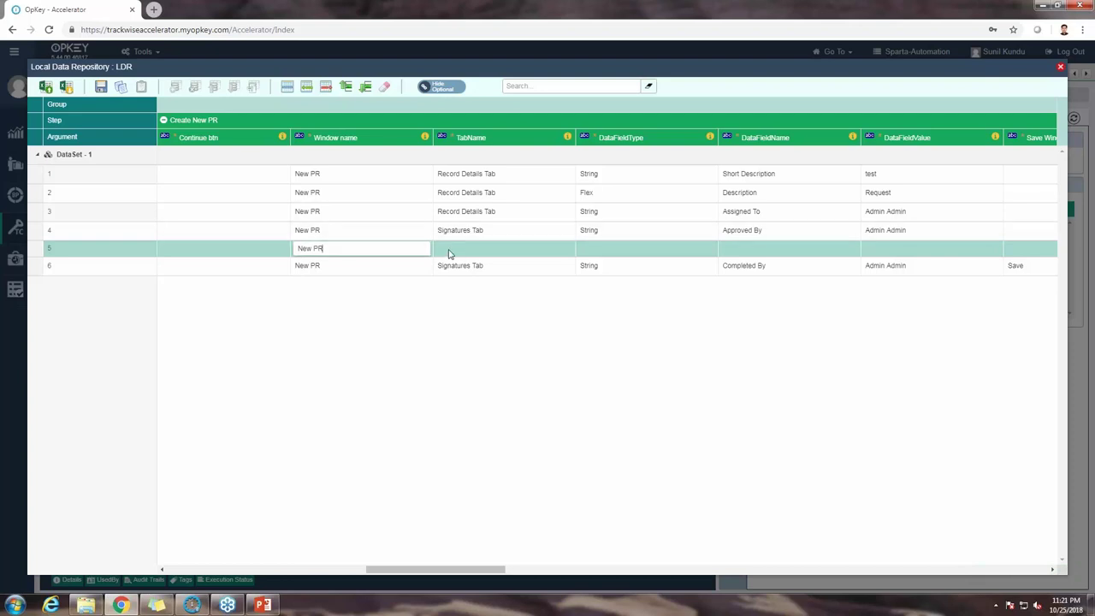
pyautogui.click(492, 231)
pyautogui.moveTo(492, 231); pyautogui.dragTo(436, 243)
pyautogui.hotkey('ctrl', 'c')
pyautogui.click(454, 254)
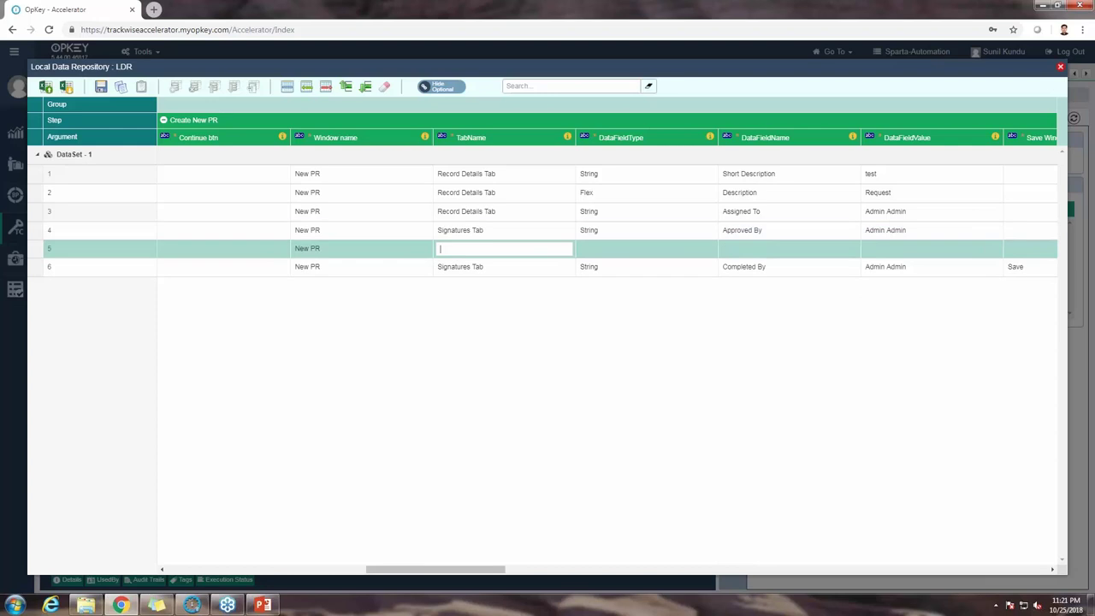
pyautogui.hotkey('ctrl', 'v')
pyautogui.click(609, 249)
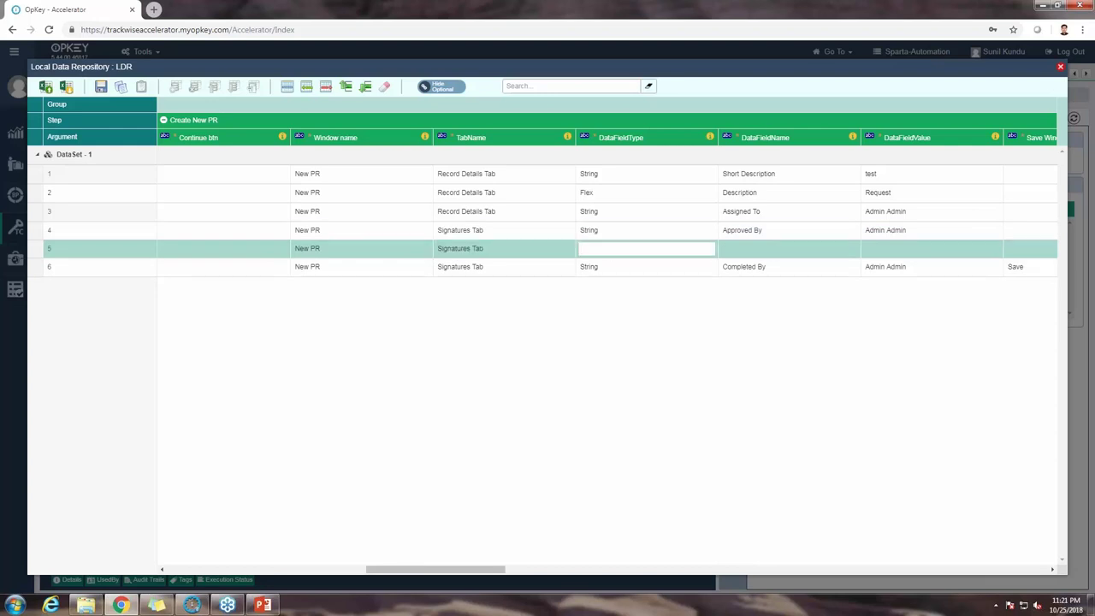
pyautogui.write('String')
pyautogui.click(744, 366)
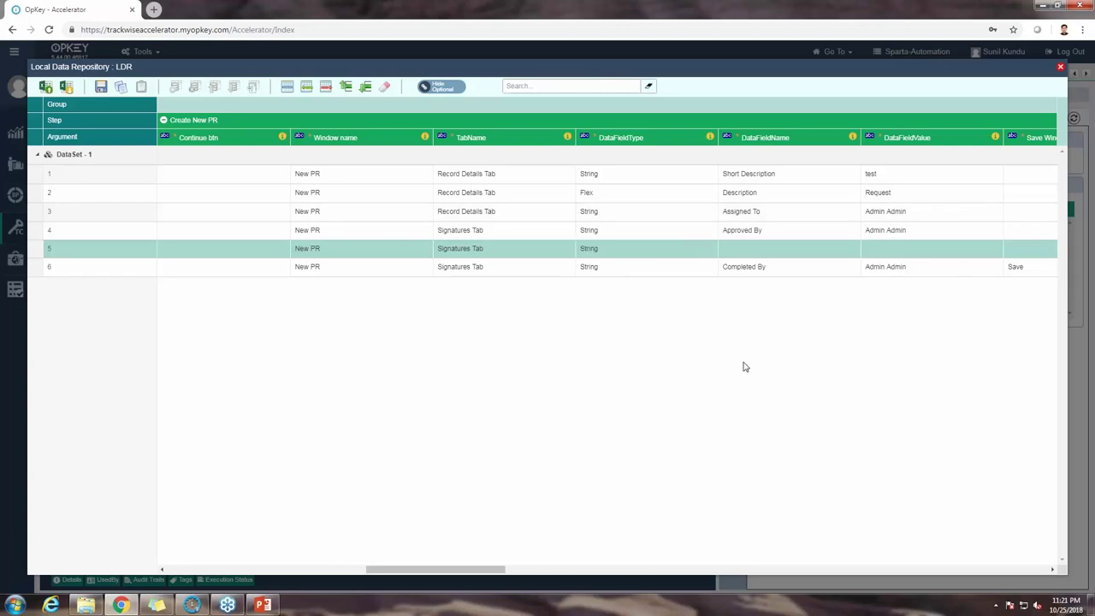
# Step: Launch TrackWiseWeb from the Start menu and log in with the admin account
pyautogui.click(26, 611)
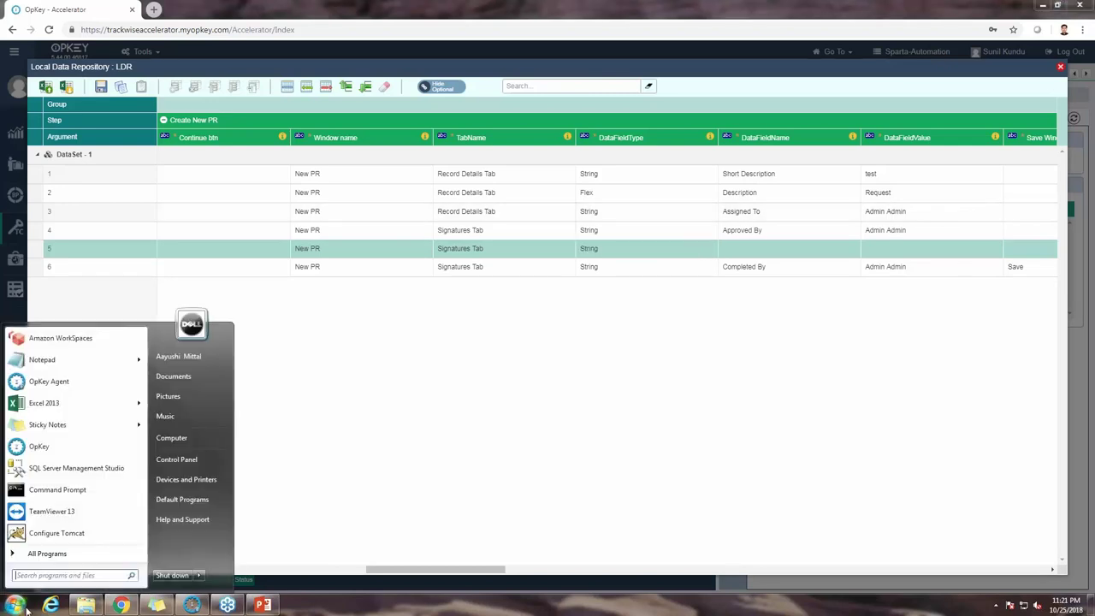
pyautogui.click(43, 554)
pyautogui.scroll(-10, 68, 513)
pyautogui.click(76, 540)
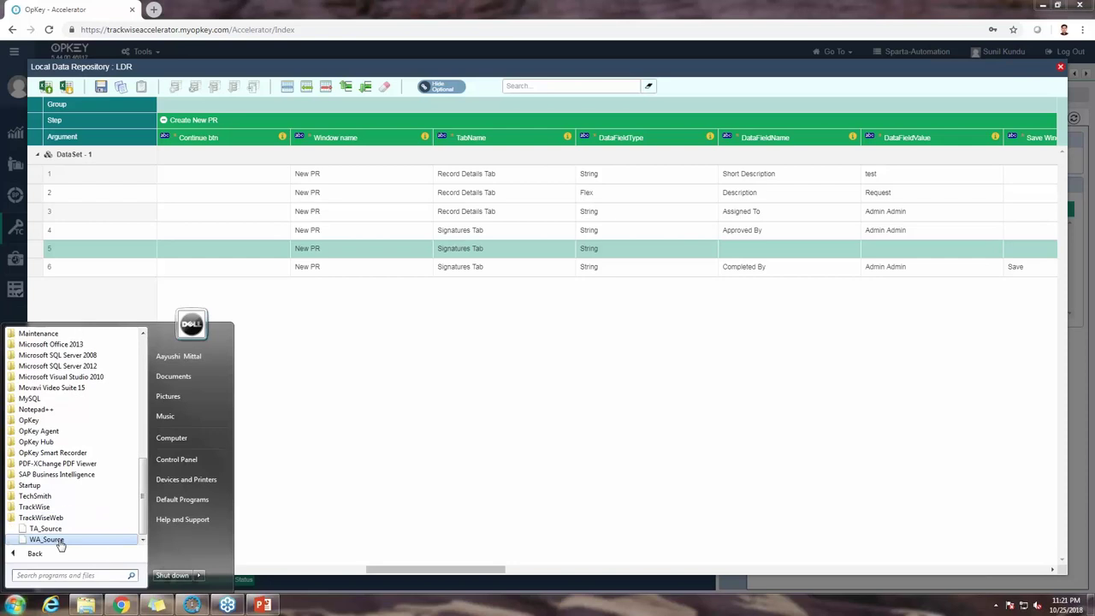
pyautogui.click(47, 524)
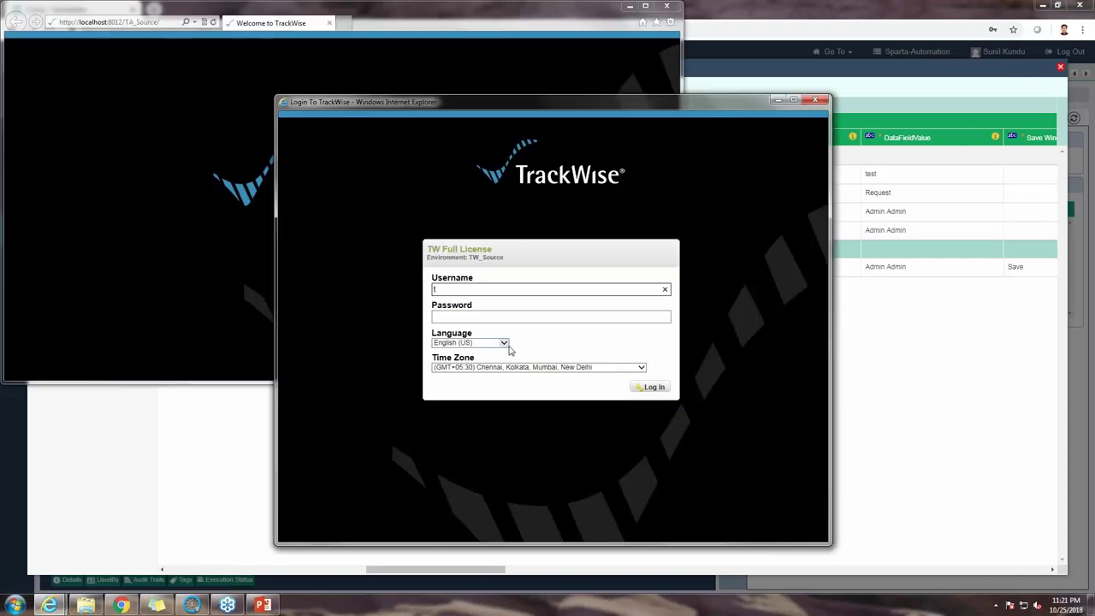
pyautogui.write('test')
pyautogui.press('BackSpace')
pyautogui.press('BackSpace')
pyautogui.press('BackSpace')
pyautogui.write('admin')
pyautogui.press('Tab')
pyautogui.write('admin')
pyautogui.press('Return')
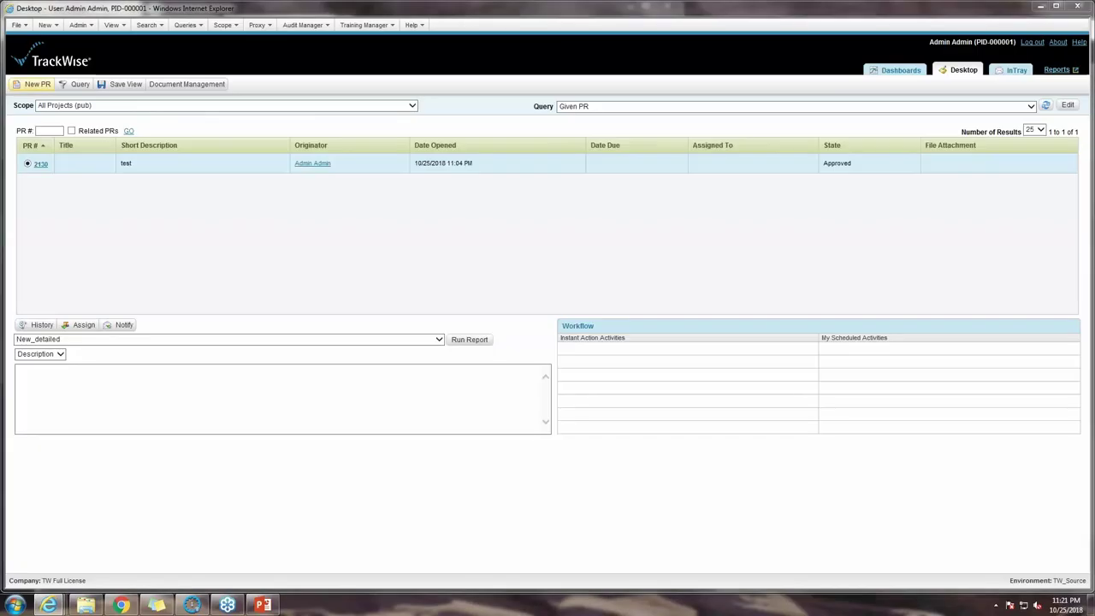
# Step: Create a new Audit Record PR and find Completed On on its Signatures tab
pyautogui.click(32, 84)
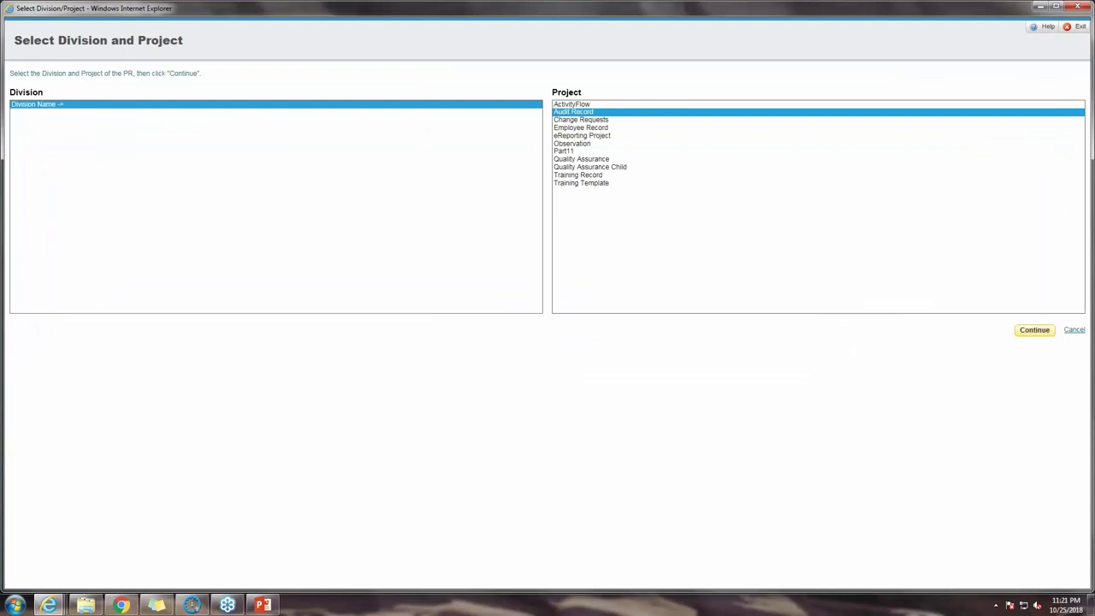
pyautogui.click(1035, 329)
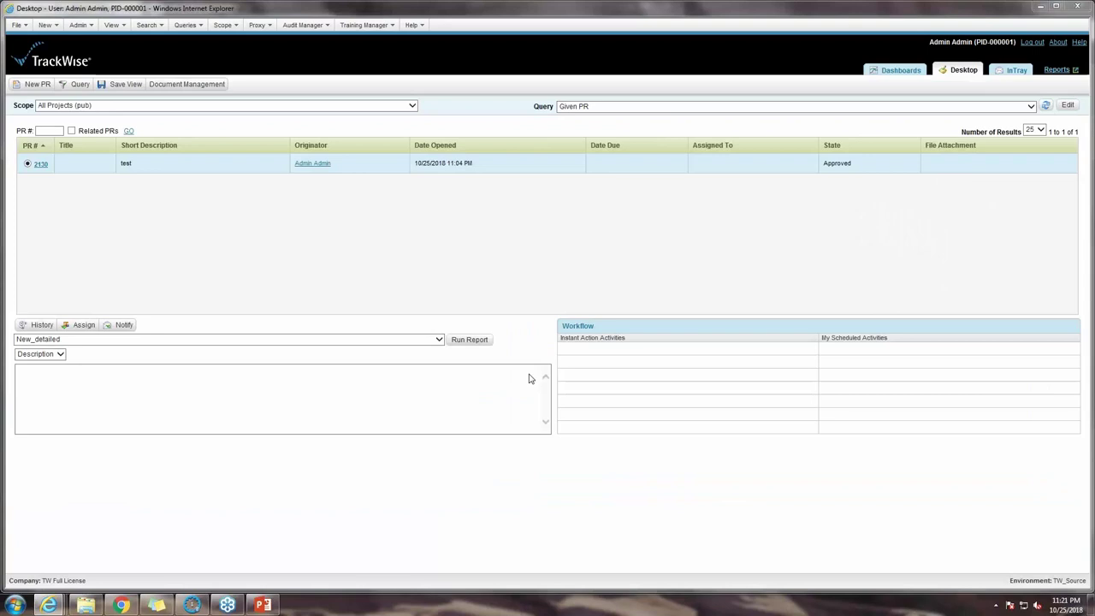
pyautogui.click(120, 605)
pyautogui.hotkey('alt', 'Tab')
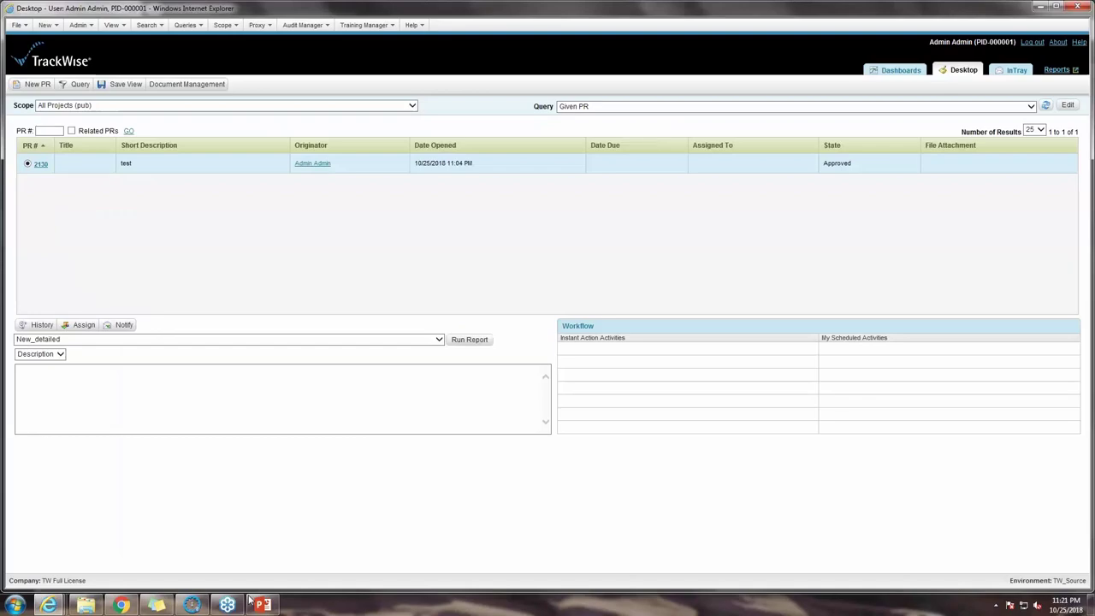
pyautogui.moveTo(49, 605)
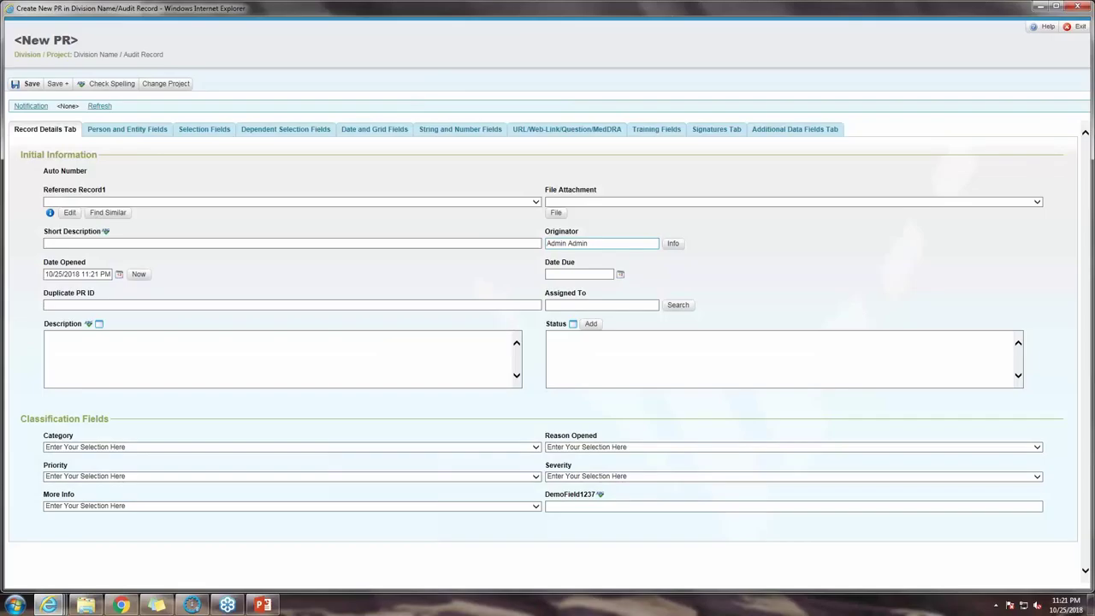
pyautogui.click(715, 129)
pyautogui.moveTo(545, 202); pyautogui.dragTo(597, 201)
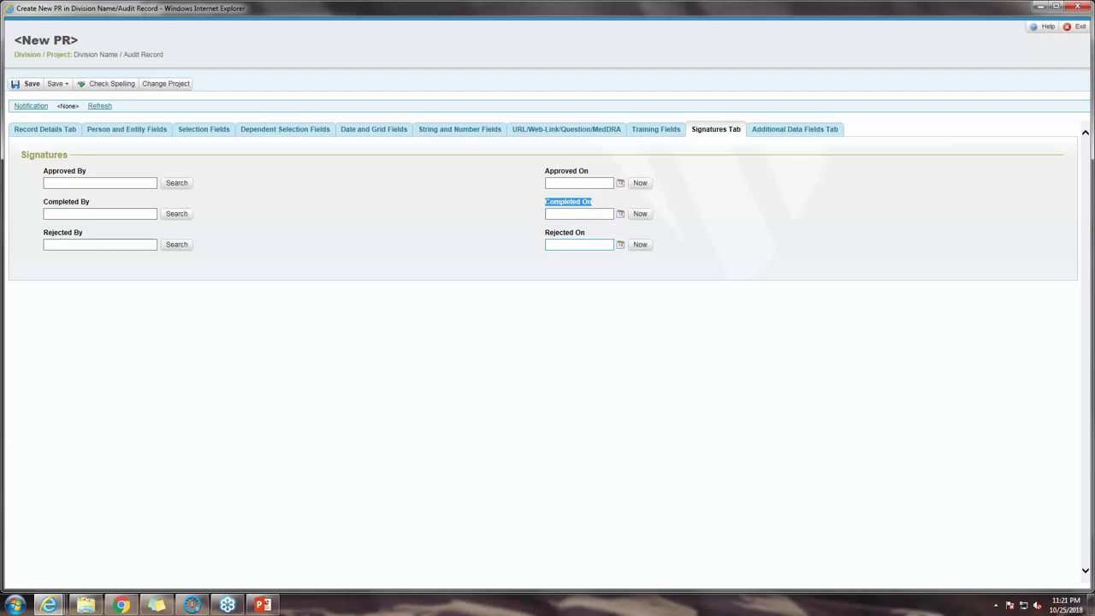
# Step: Start editing row 5's value in OpKey, then stamp Completed On with Now (10/25/2018 11:22 PM)
pyautogui.hotkey('alt', 'Tab')
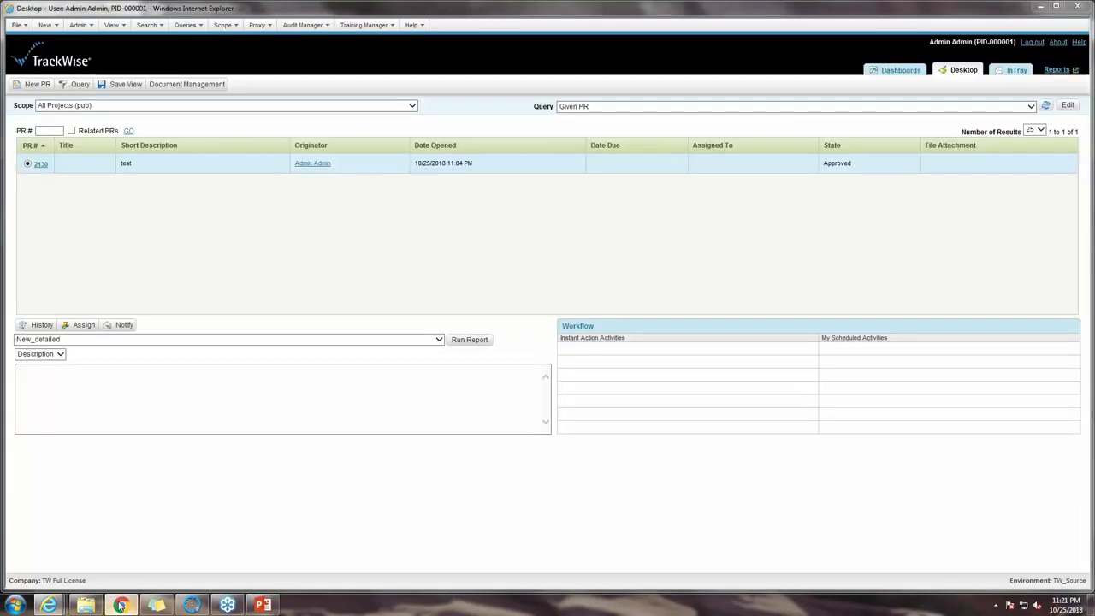
pyautogui.click(120, 605)
pyautogui.click(897, 248)
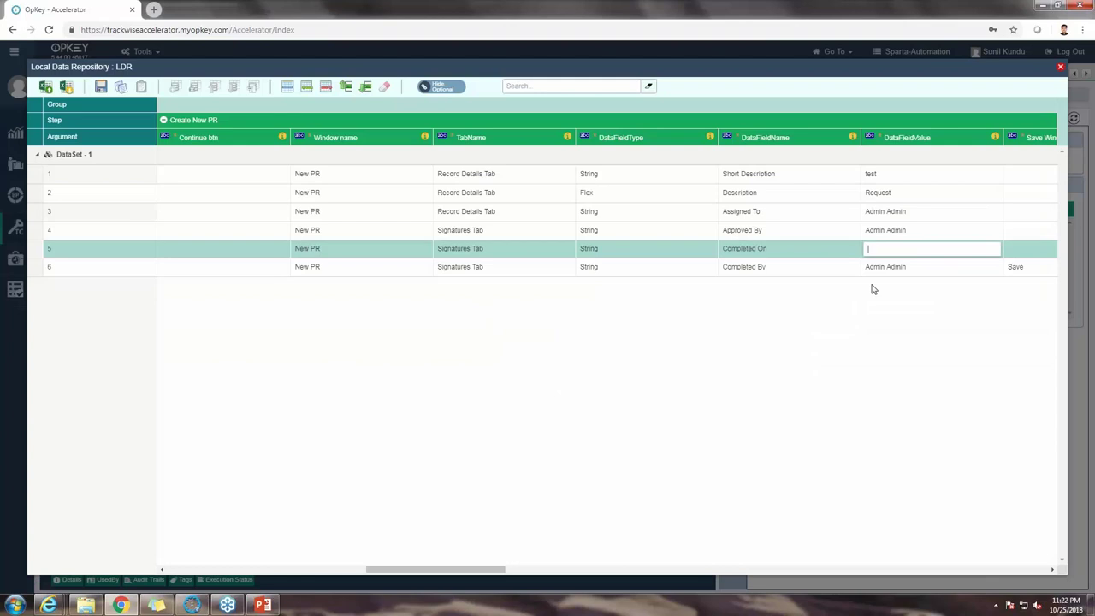
pyautogui.hotkey('alt', 'Tab')
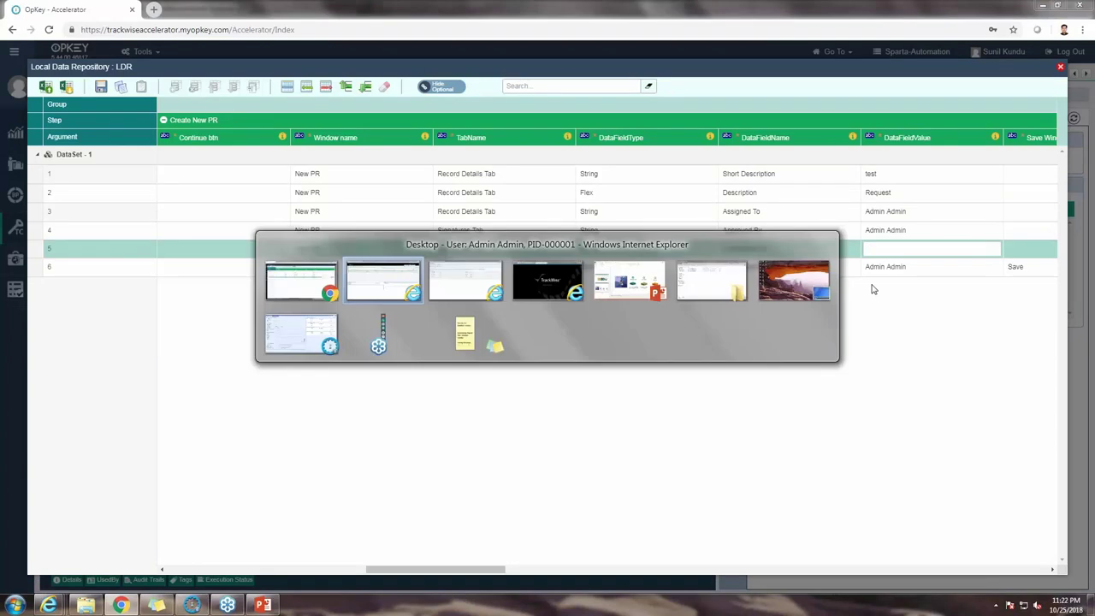
pyautogui.hotkey('alt', 'Tab')
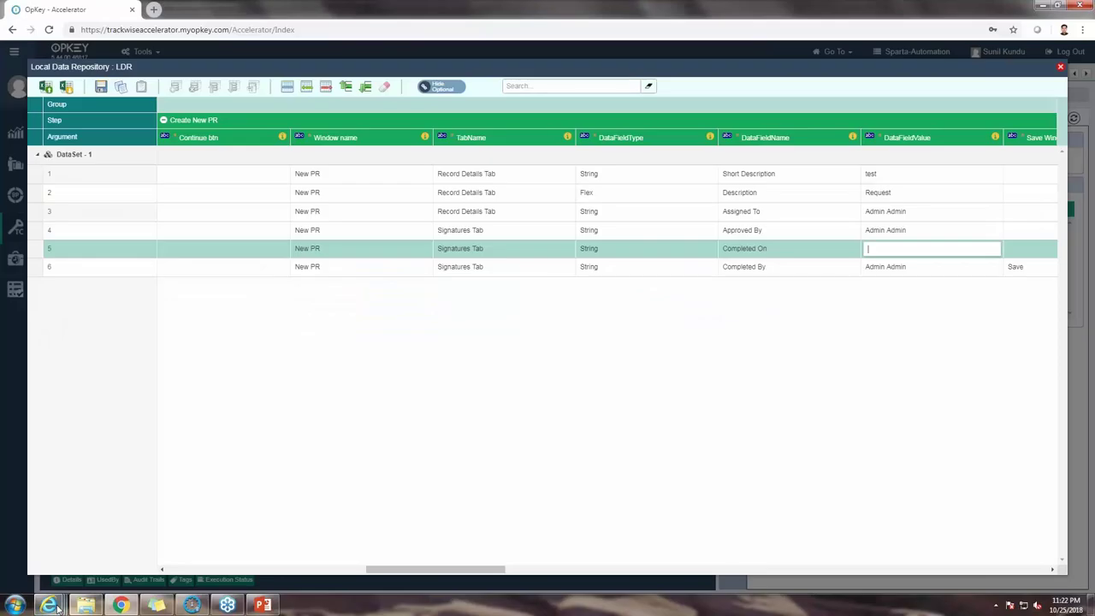
pyautogui.click(49, 605)
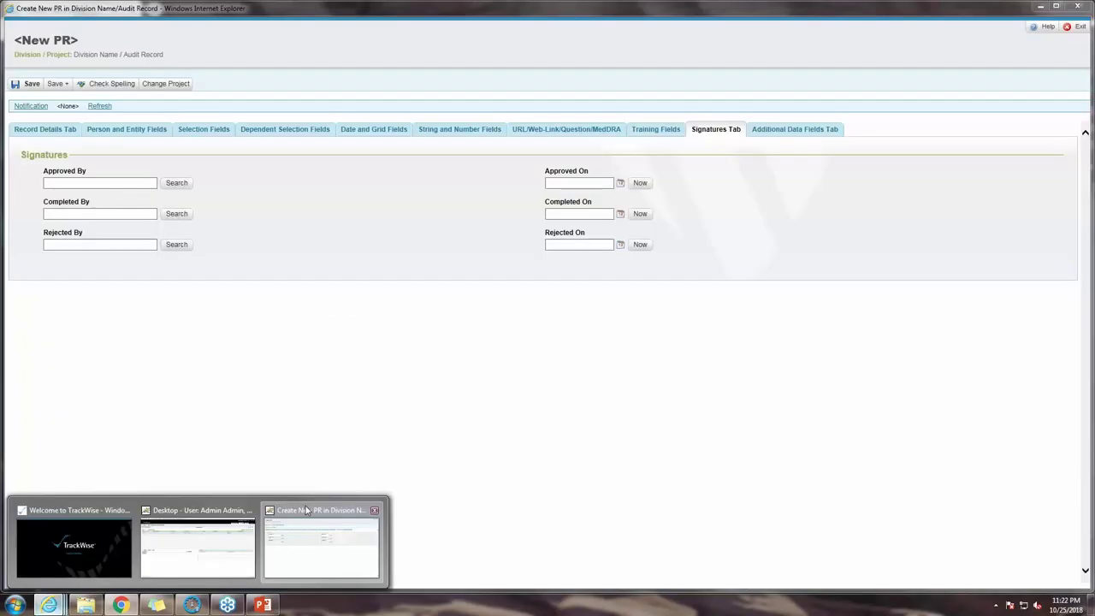
pyautogui.click(307, 511)
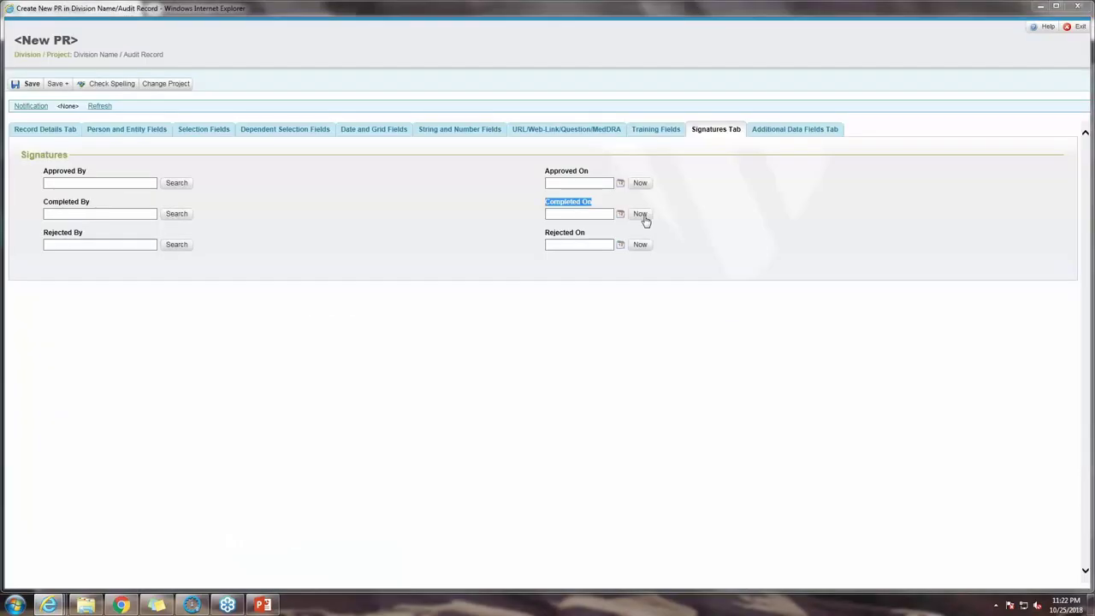
pyautogui.click(644, 218)
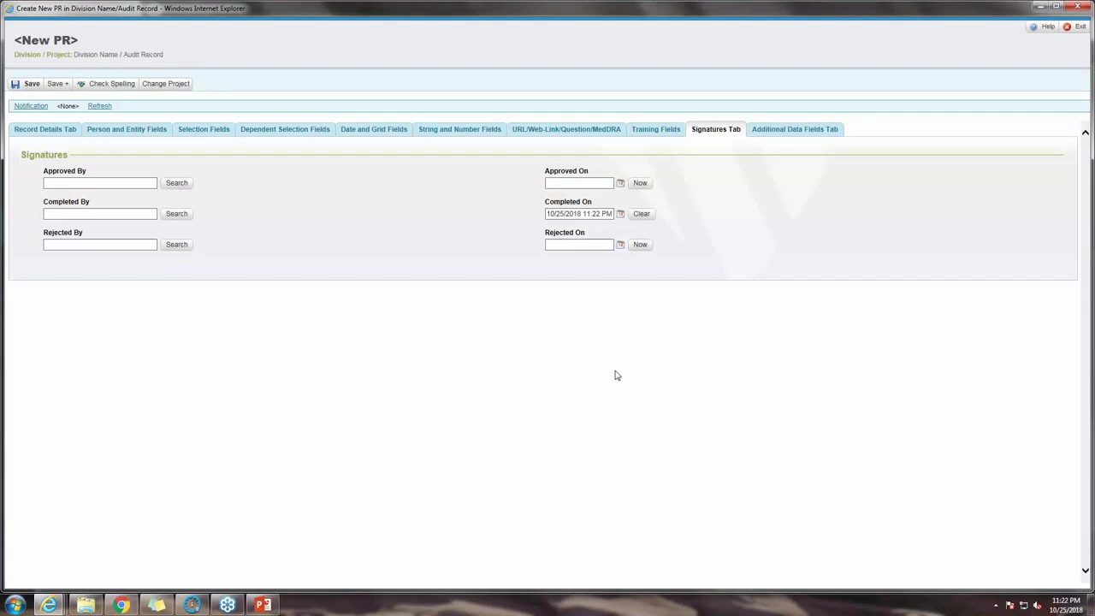
pyautogui.hotkey('alt', 'Tab')
pyautogui.hotkey('alt', 'Tab')
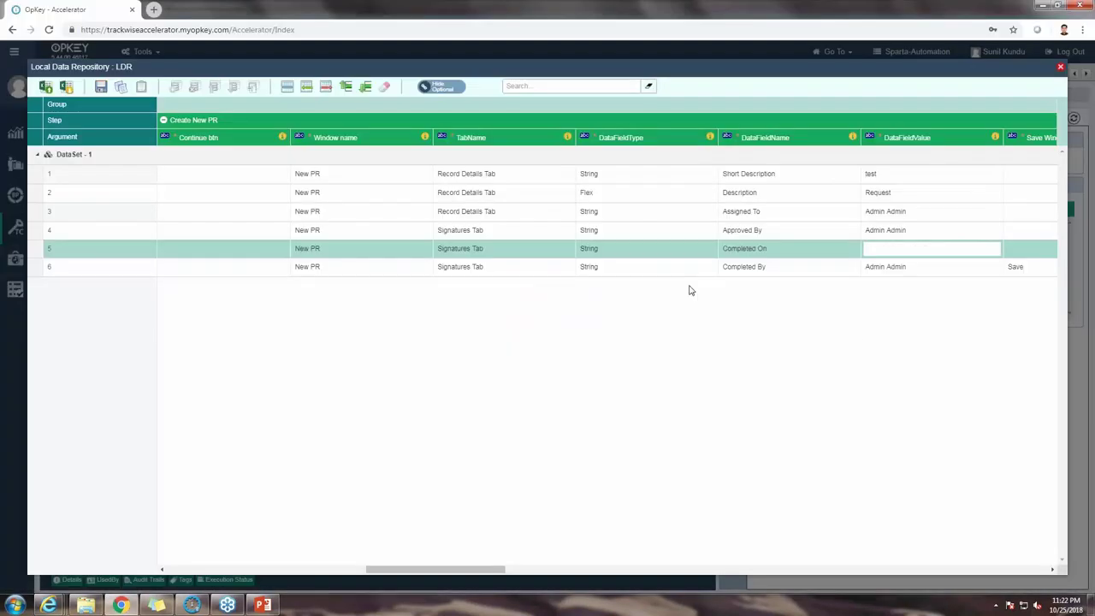
# Step: Enter 10/25/2018 11:22 PM as row 5's Completed On value and save the repository
pyautogui.write('10/25/2018 11:22 PM')
pyautogui.press('Return')
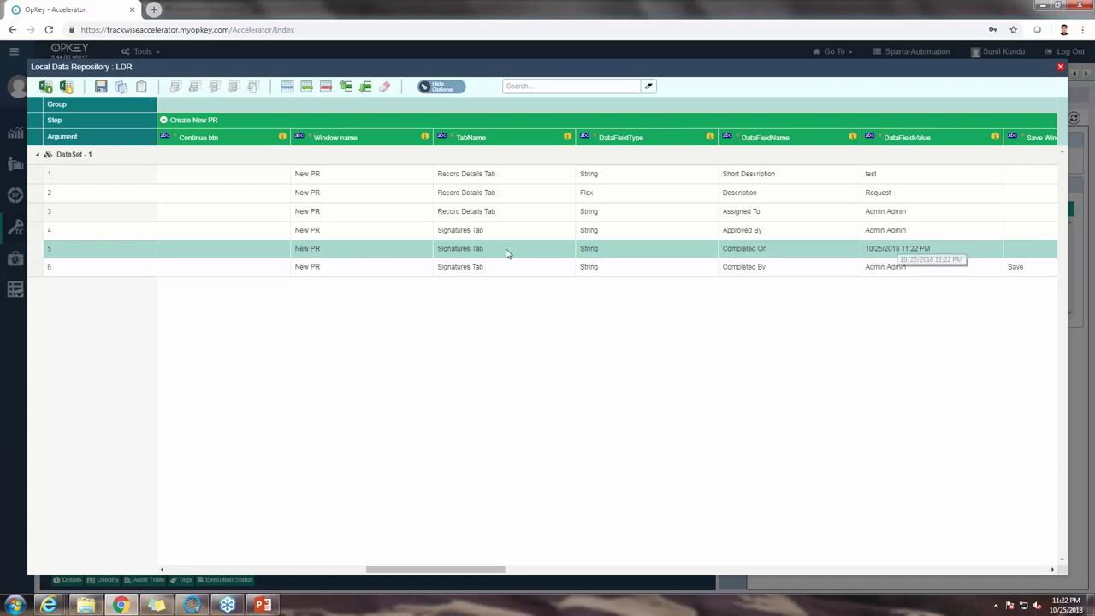
pyautogui.click(100, 89)
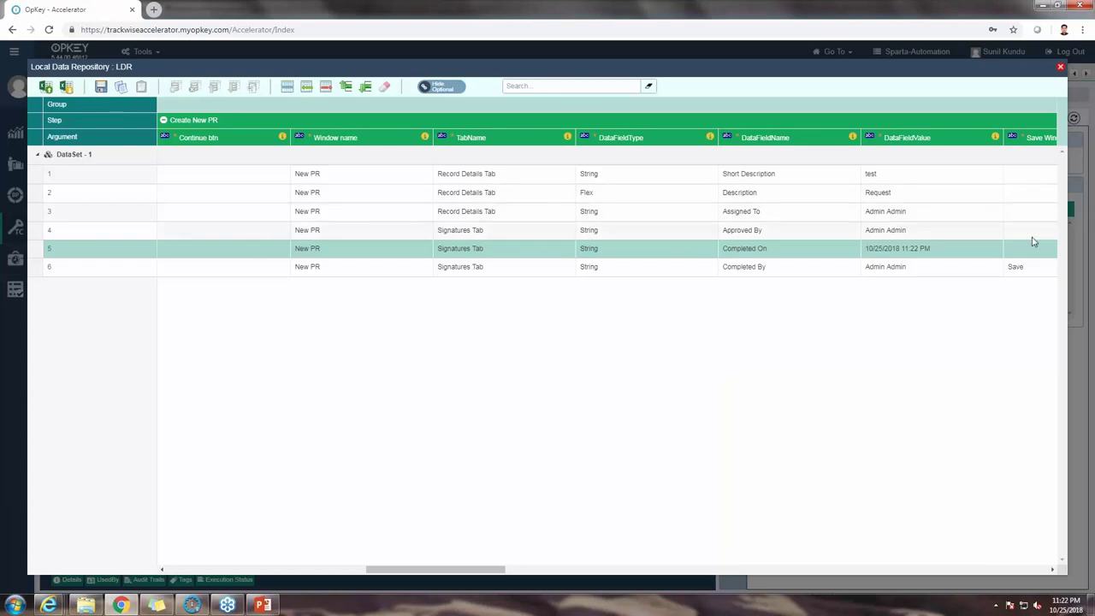
pyautogui.click(101, 88)
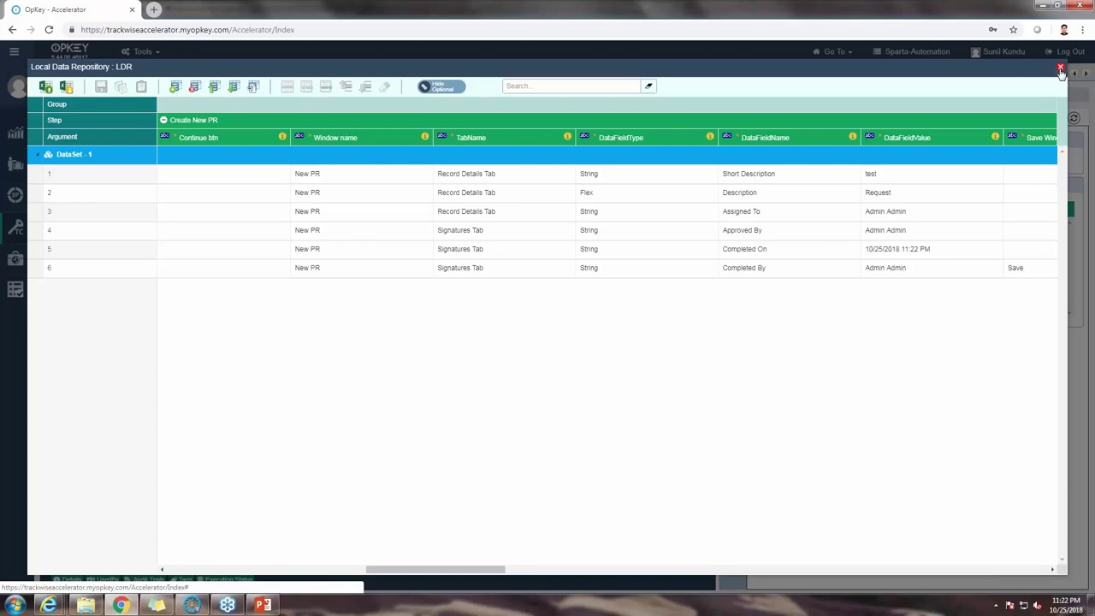
# Step: Close the LDR data grid, returning to the Populate the DataFields Workflow flow
pyautogui.click(1060, 68)
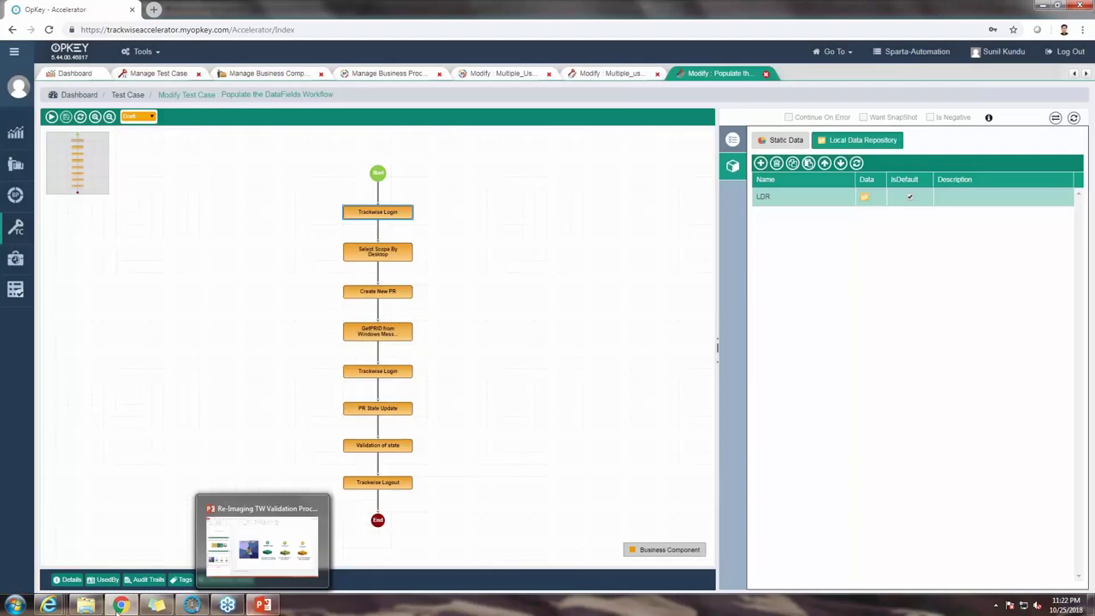
pyautogui.moveTo(69, 607)
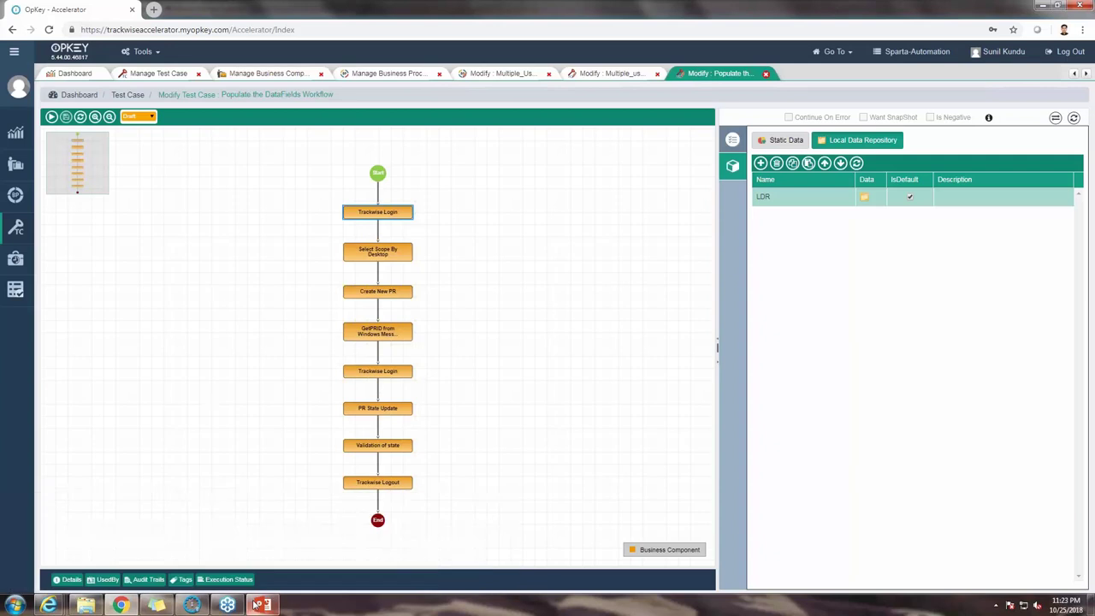
pyautogui.moveTo(256, 605)
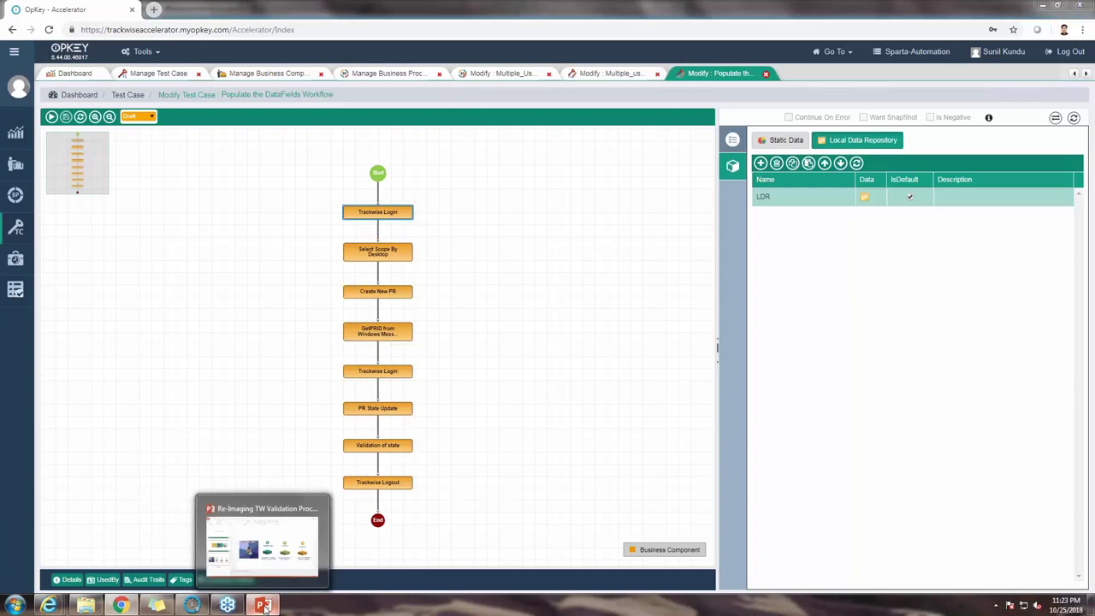
# Step: Show slide 12, Summary, of the webinar deck as a full-screen slide show
pyautogui.click(266, 606)
pyautogui.click(173, 522)
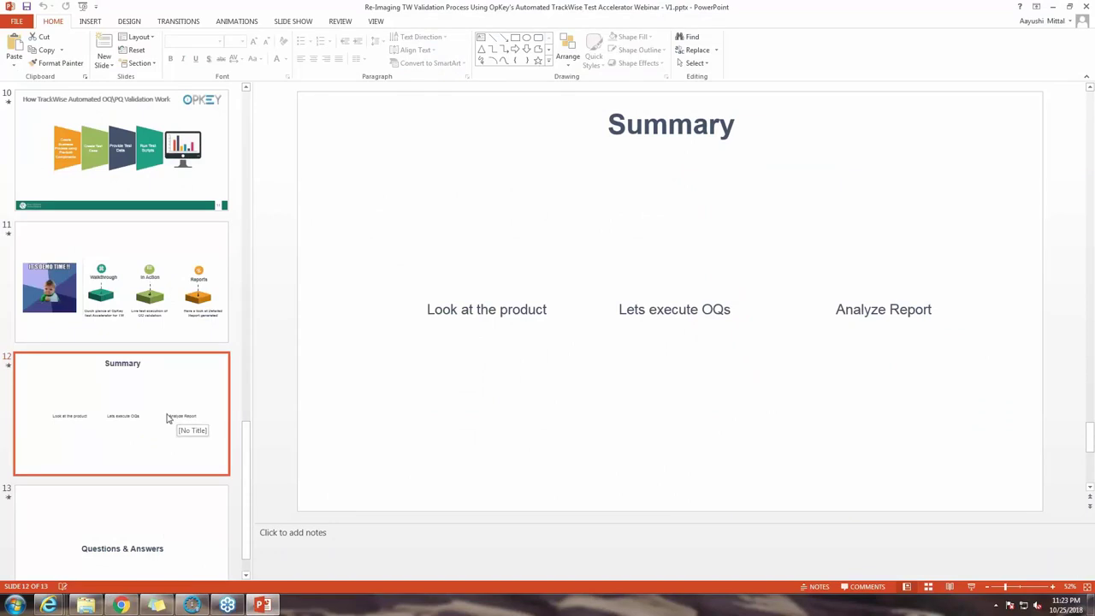
pyautogui.click(971, 587)
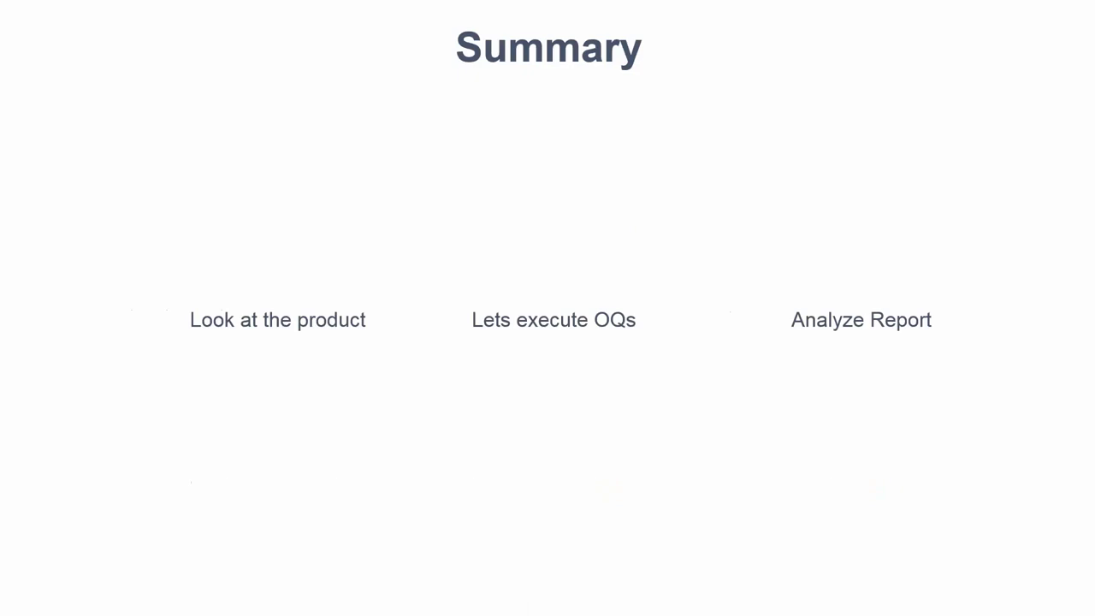